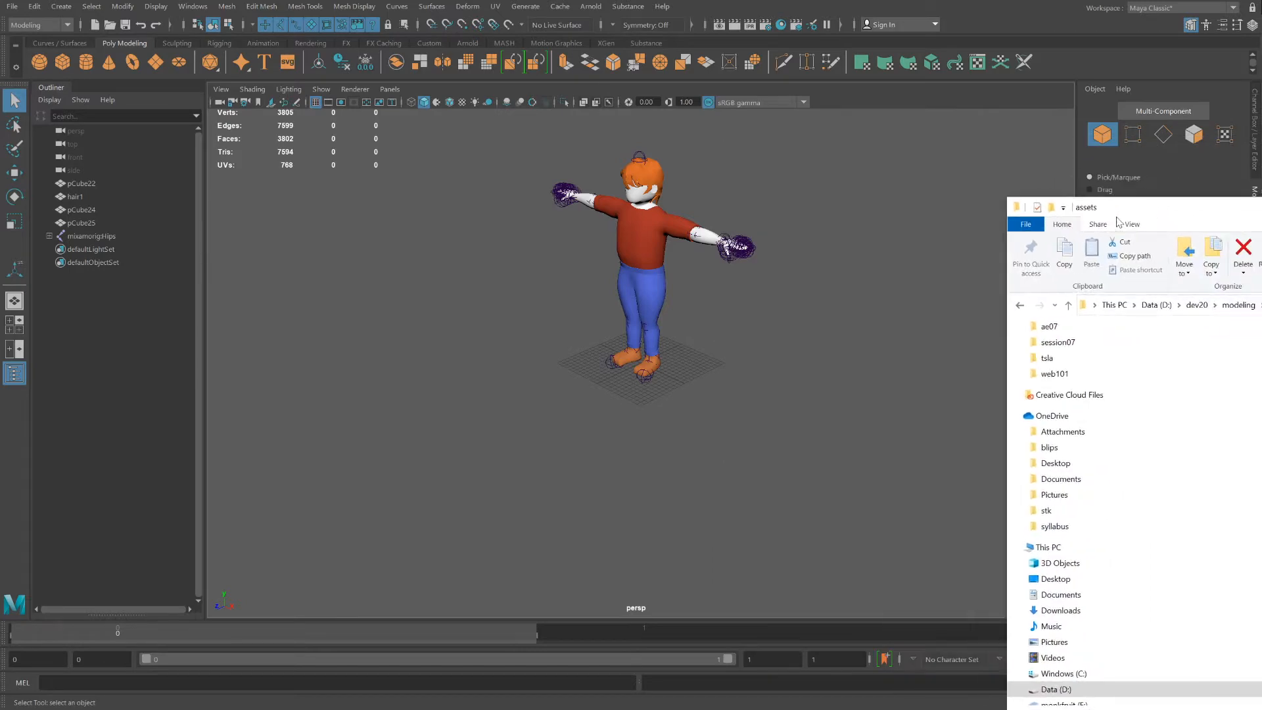
Turn on X-Ray Joints shading so the skeleton is drawn through the character mesh
{"action": "scroll", "coordinate": [703, 234], "scroll_direction": "up", "scroll_amount": 5}
{"action": "left_click_drag", "start_coordinate": [714, 240], "coordinate": [652, 436], "text": "alt"}
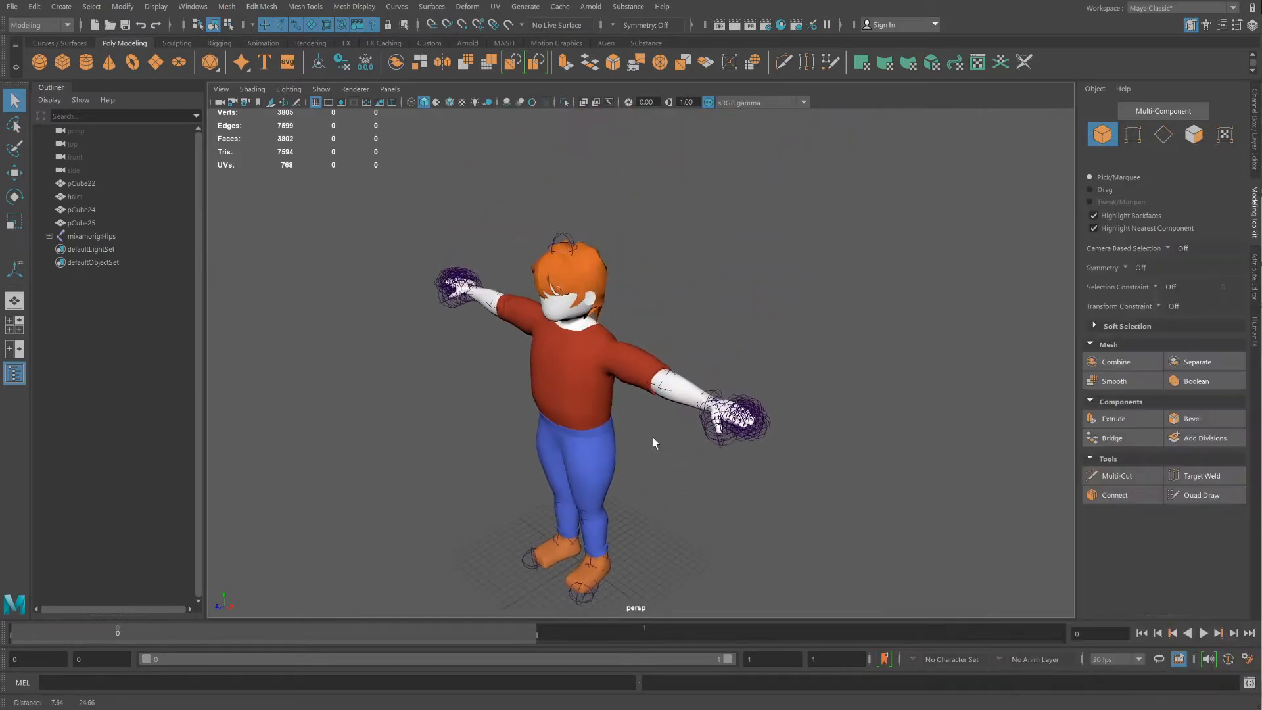
{"action": "scroll", "coordinate": [598, 389], "scroll_direction": "up", "scroll_amount": 5}
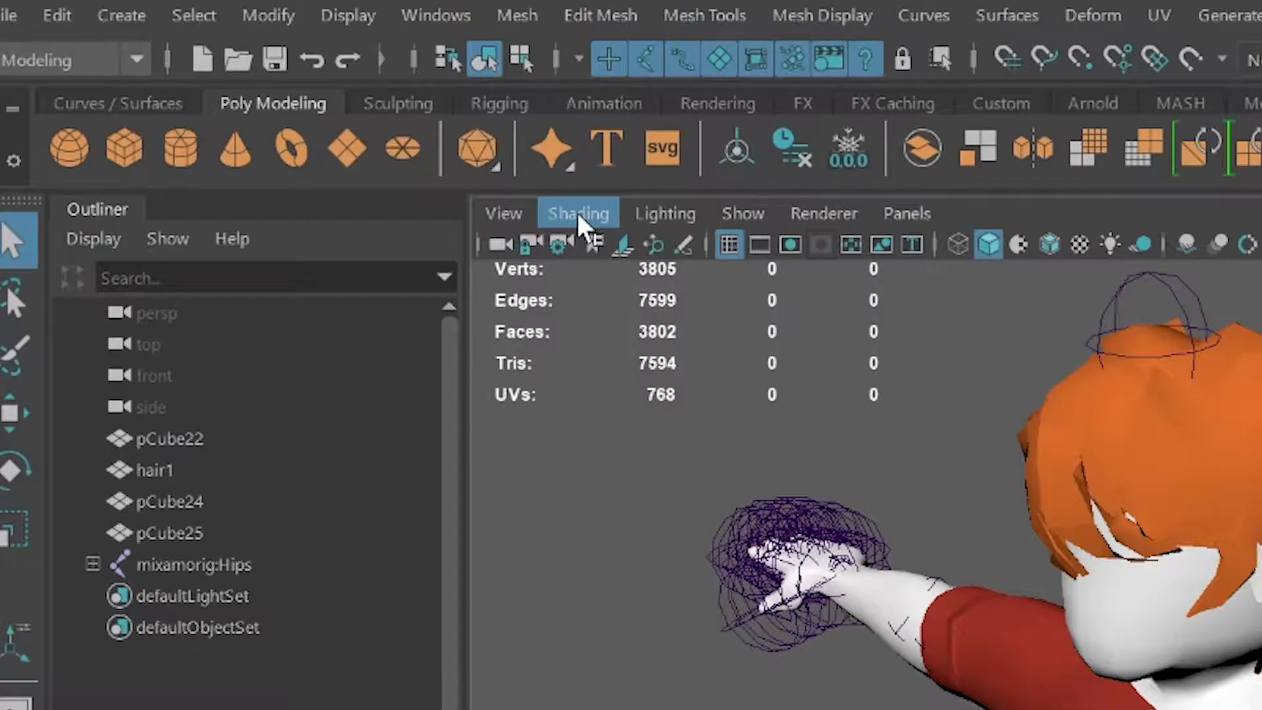
{"action": "left_click", "coordinate": [579, 215]}
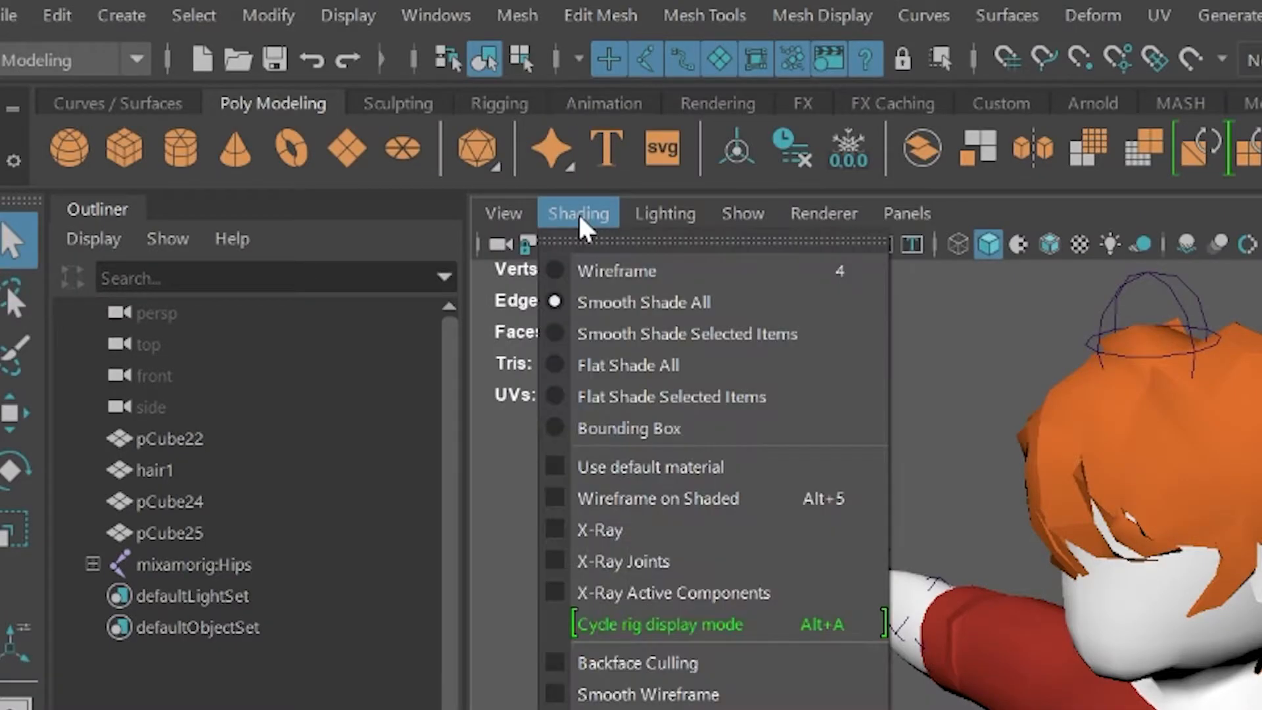
{"action": "left_click", "coordinate": [583, 559]}
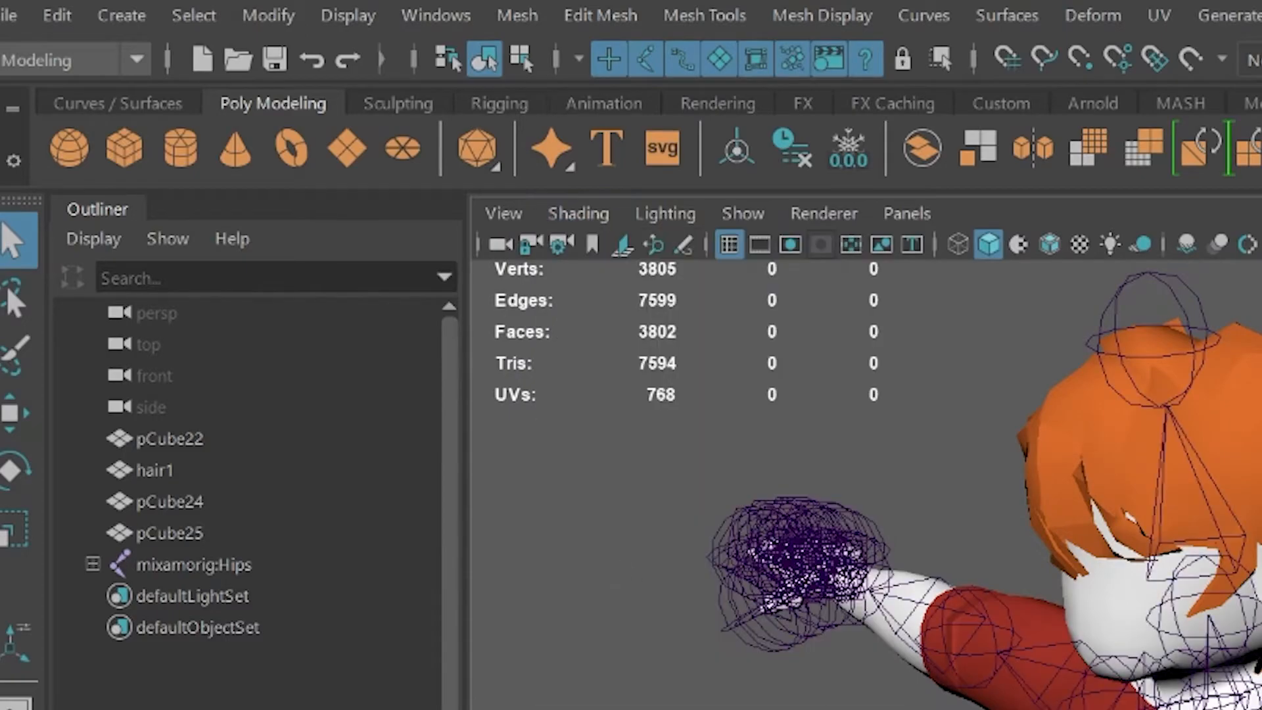
{"action": "left_click_drag", "start_coordinate": [670, 370], "coordinate": [752, 373], "text": "alt"}
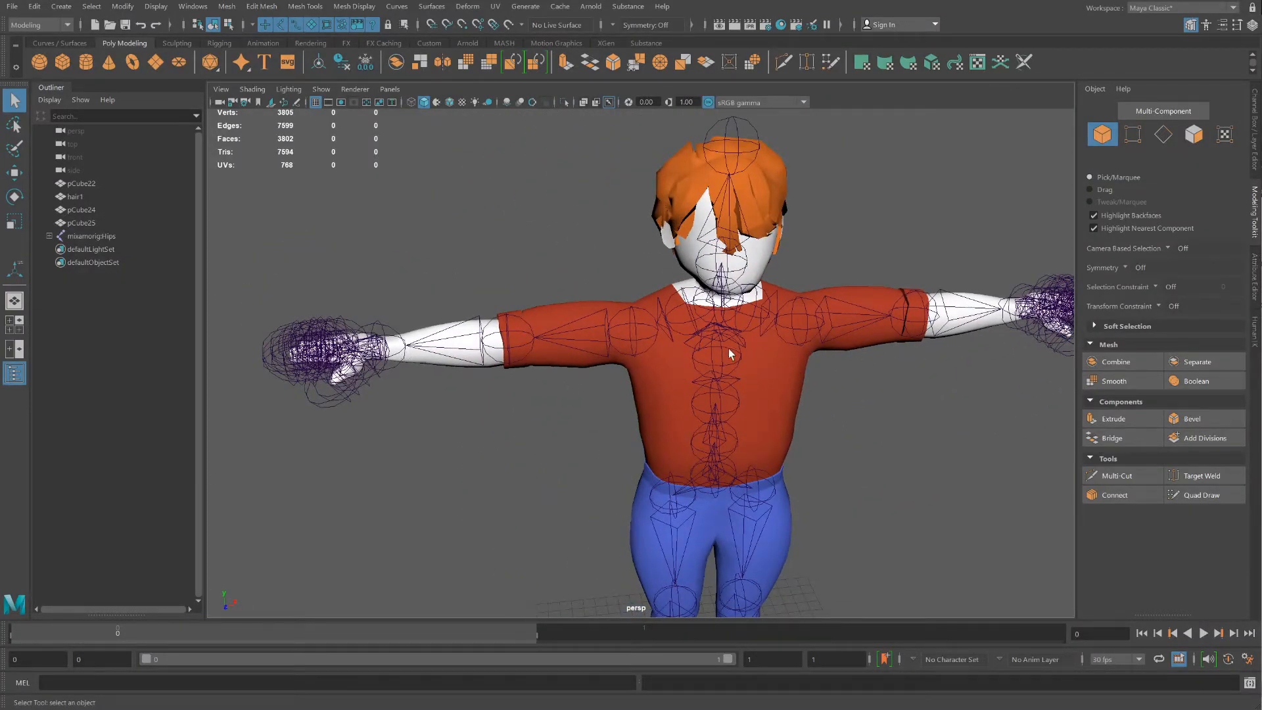
{"action": "scroll", "coordinate": [723, 355], "scroll_direction": "down", "scroll_amount": 3}
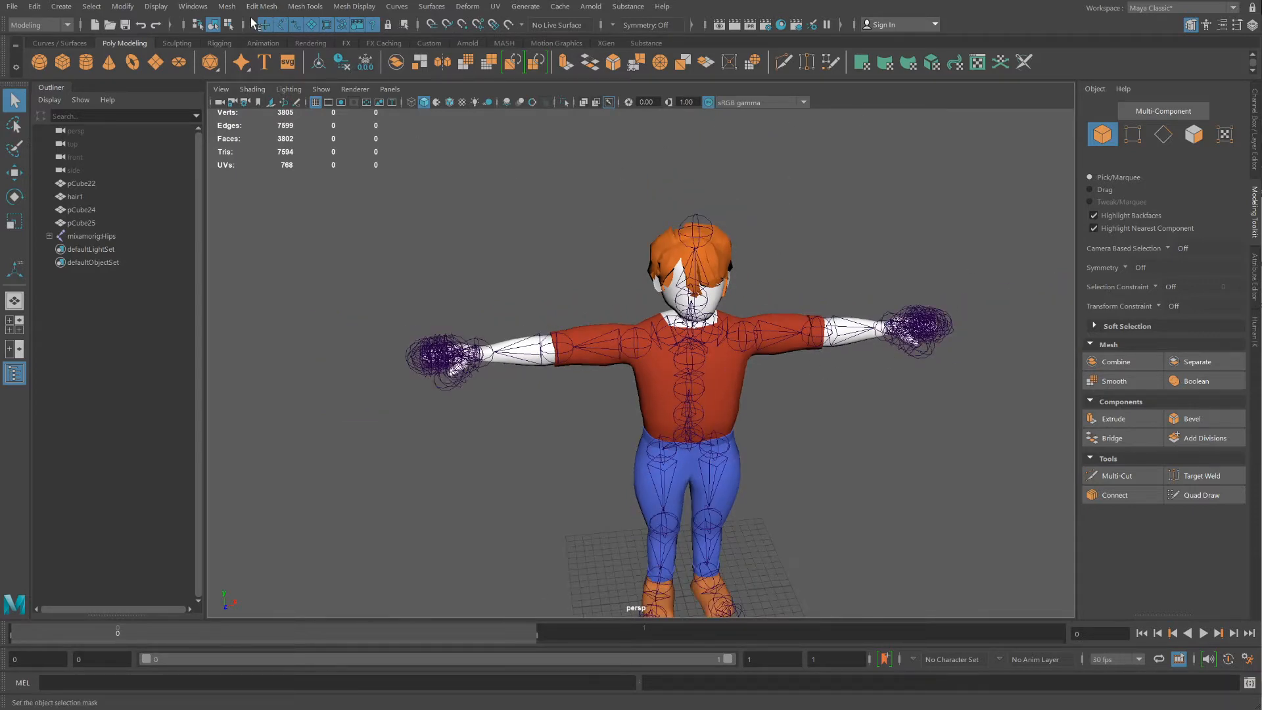
Set the joint display size to 0.40 in the Kinematics display preferences and save the preferences
{"action": "left_click", "coordinate": [193, 8]}
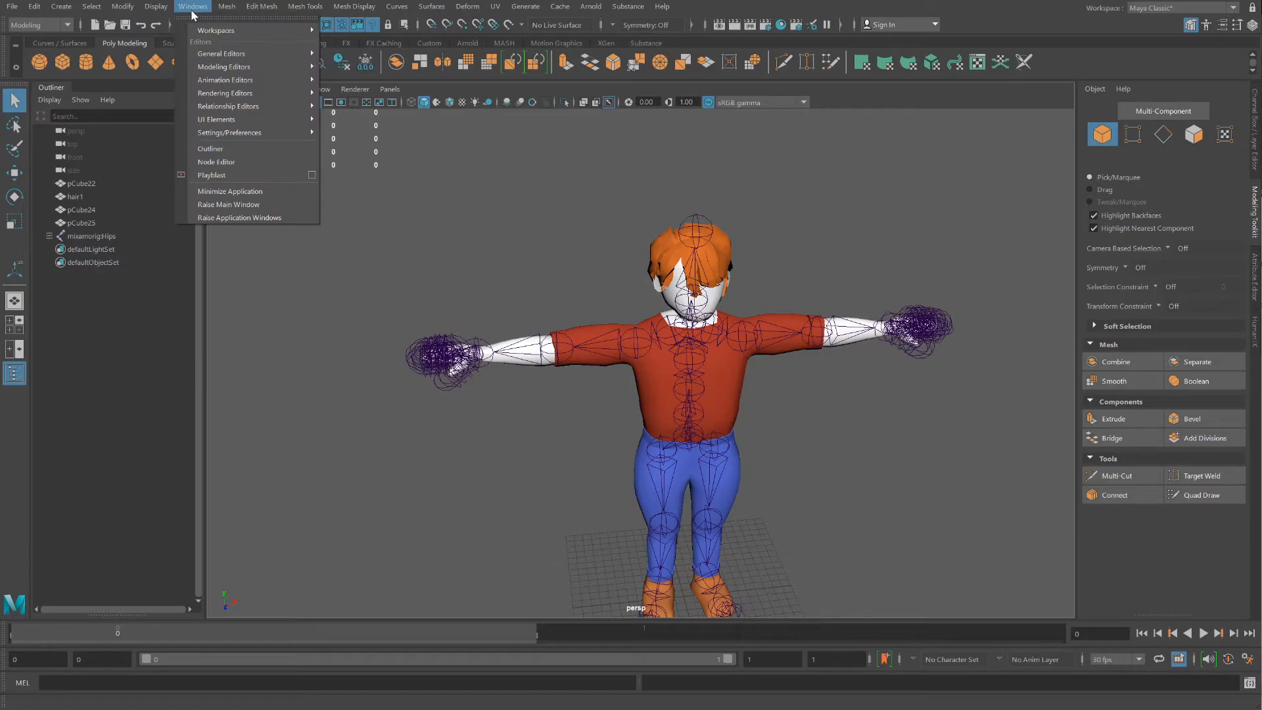
{"action": "mouse_move", "coordinate": [230, 132]}
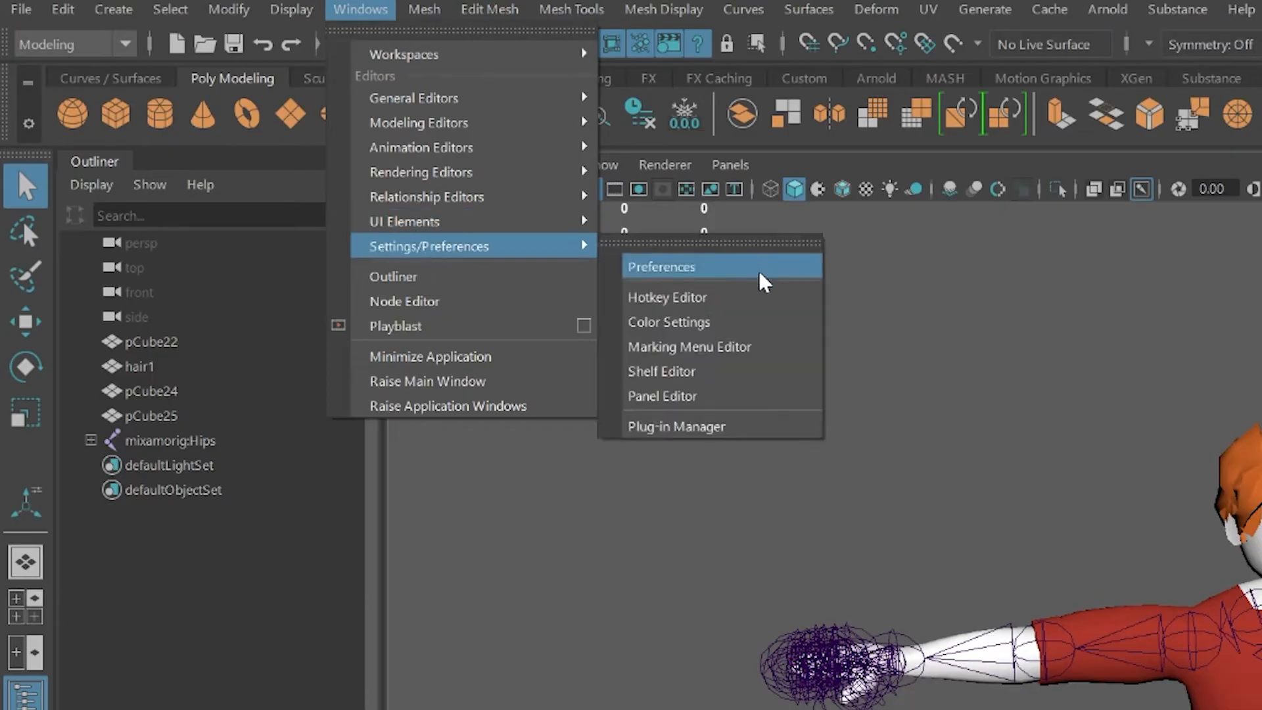
{"action": "left_click", "coordinate": [760, 274]}
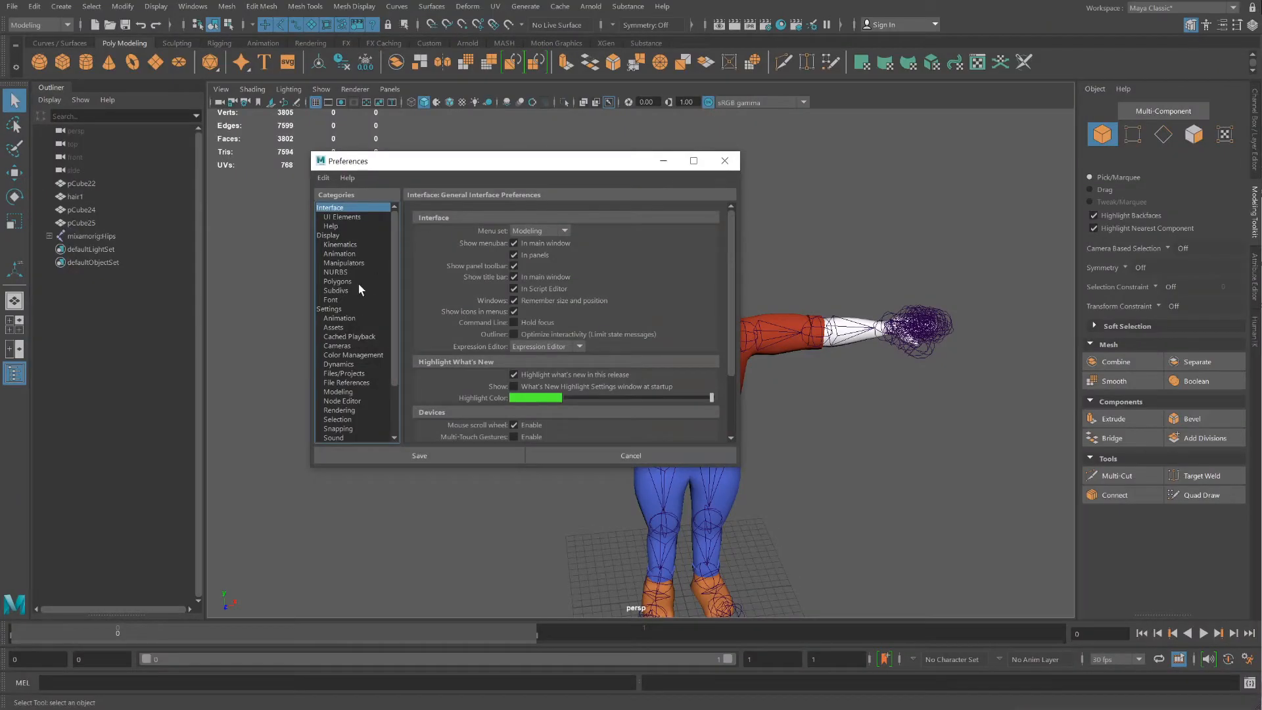
{"action": "left_click", "coordinate": [328, 236]}
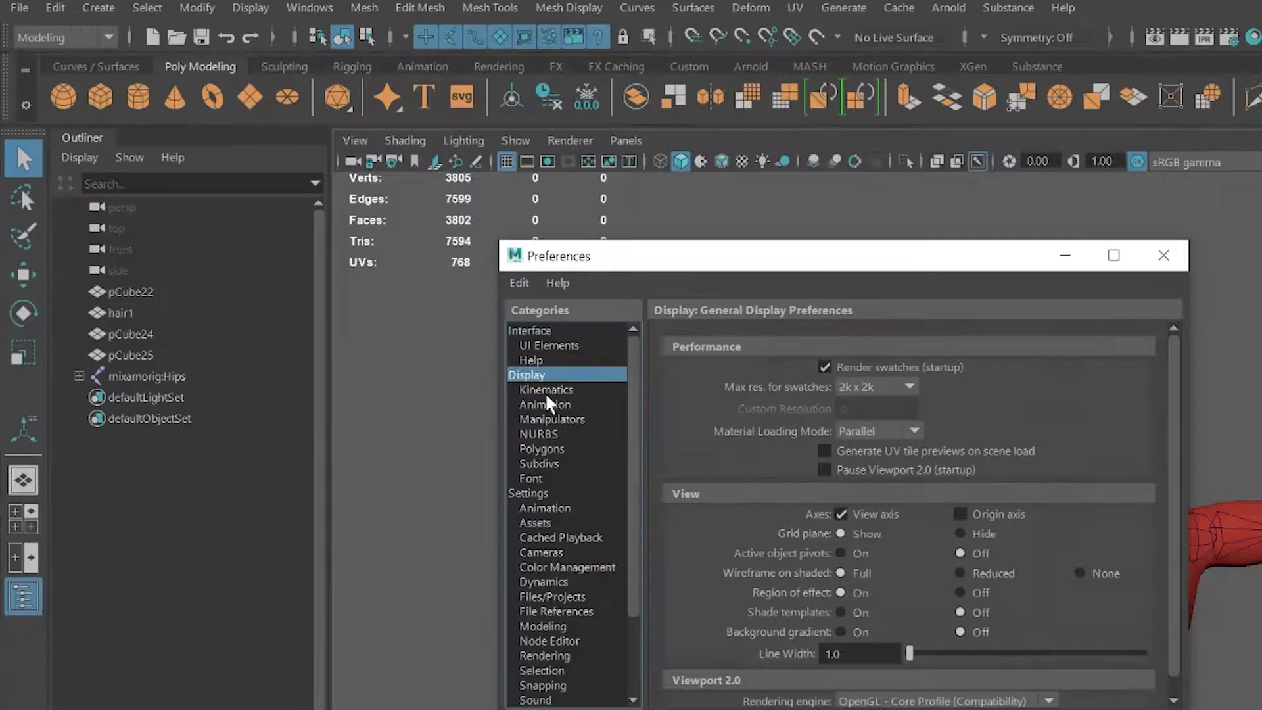
{"action": "left_click", "coordinate": [339, 245]}
{"action": "left_click_drag", "start_coordinate": [852, 259], "coordinate": [572, 366]}
{"action": "left_click_drag", "start_coordinate": [679, 478], "coordinate": [656, 481]}
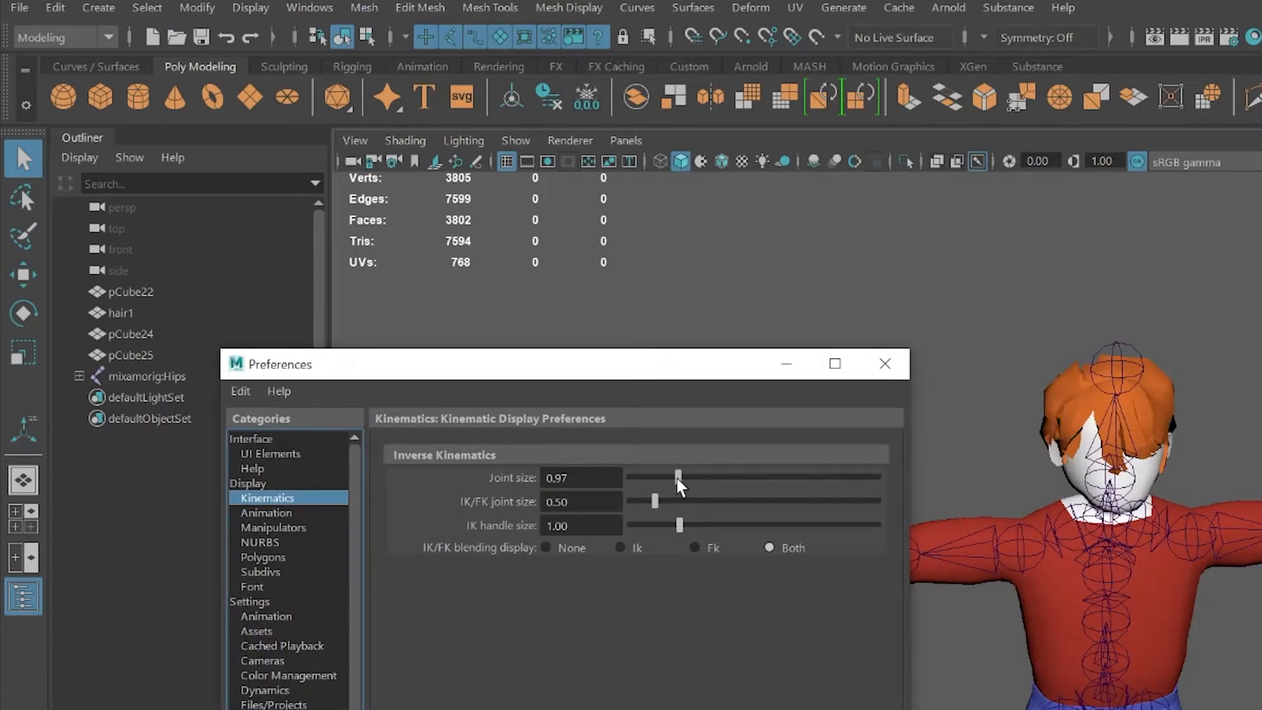
{"action": "left_click_drag", "start_coordinate": [409, 301], "coordinate": [404, 300]}
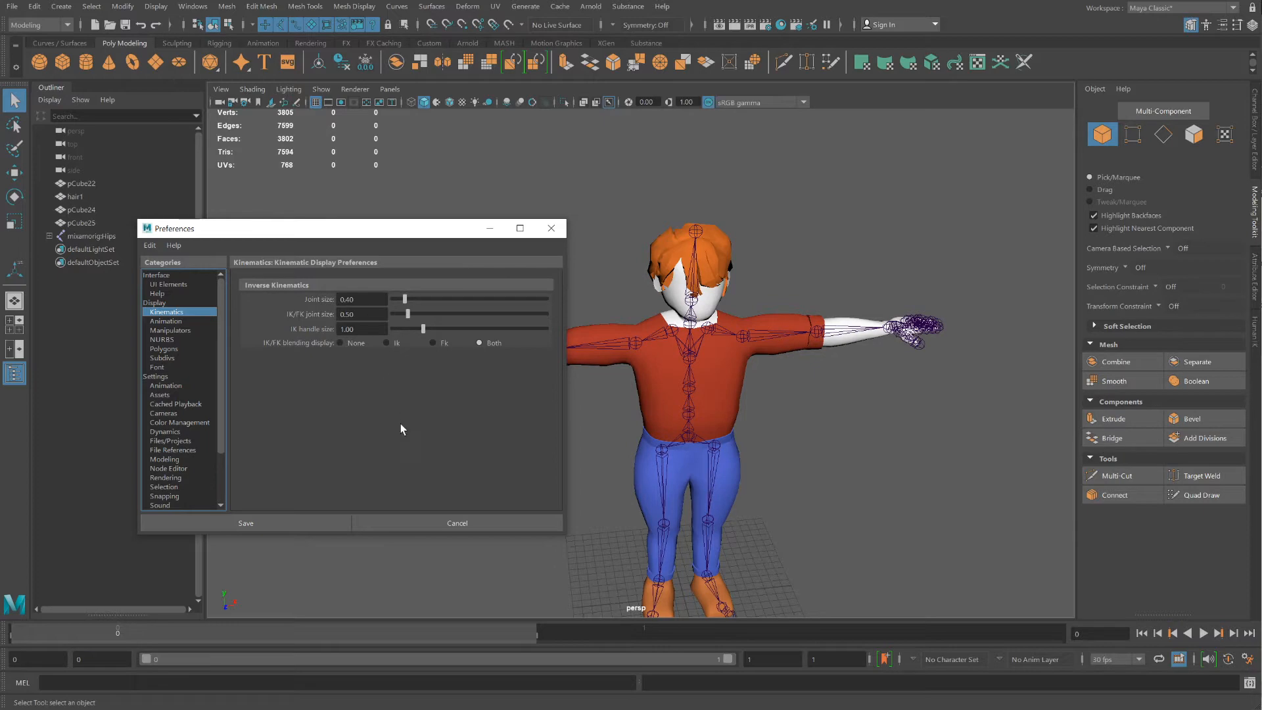
{"action": "left_click", "coordinate": [289, 524]}
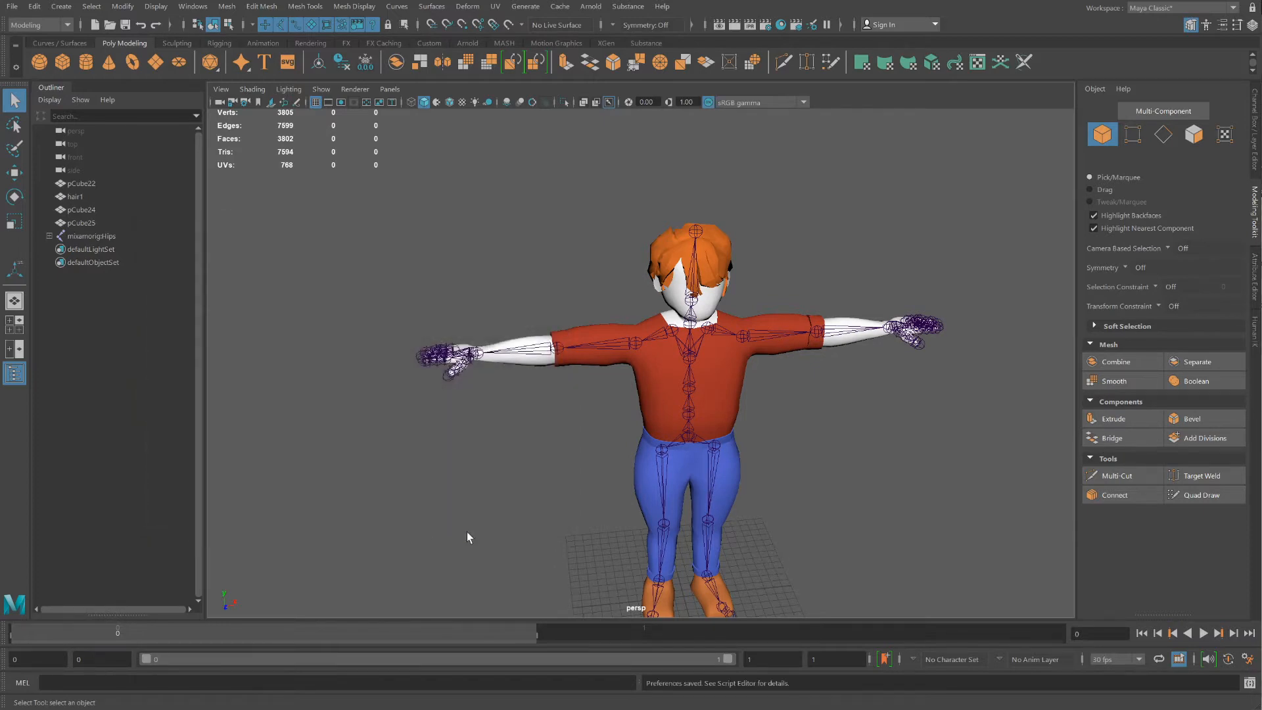
Select a leg joint and examine the character's skeleton from several angles
{"action": "scroll", "coordinate": [529, 409], "scroll_direction": "up", "scroll_amount": 3}
{"action": "scroll", "coordinate": [528, 409], "scroll_direction": "down", "scroll_amount": 5}
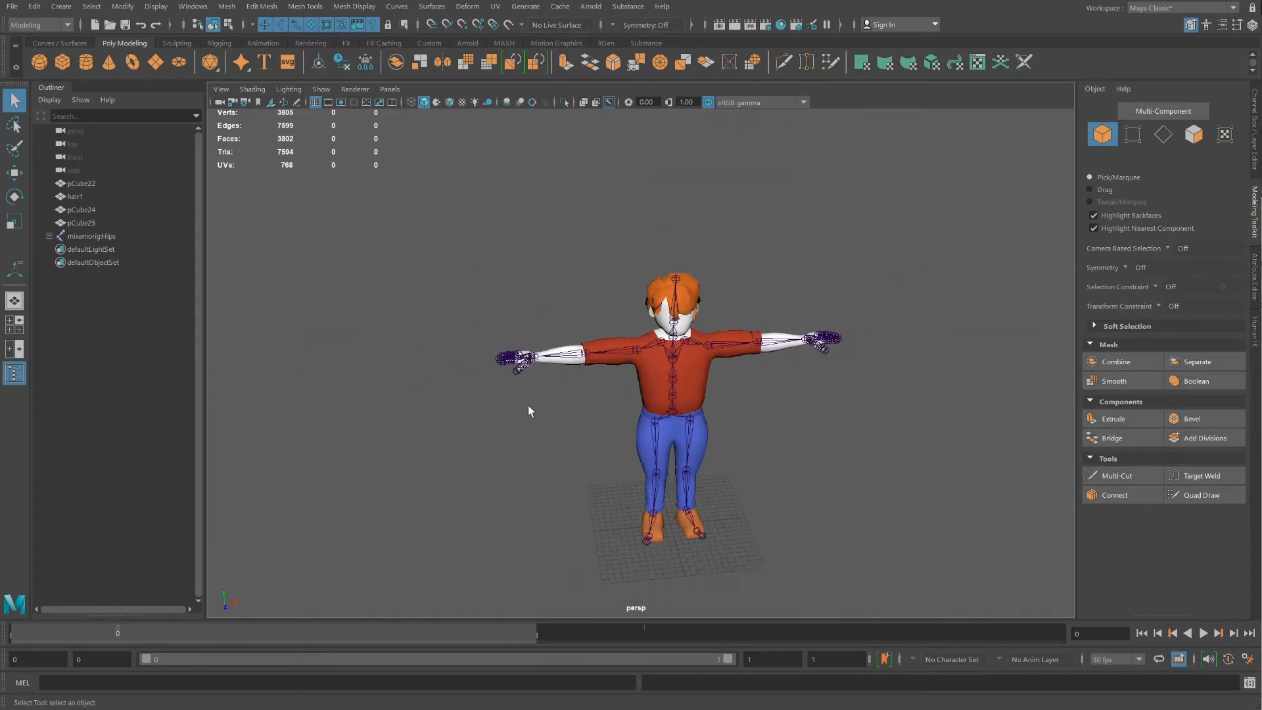
{"action": "scroll", "coordinate": [530, 410], "scroll_direction": "up", "scroll_amount": 2}
{"action": "left_click_drag", "start_coordinate": [641, 462], "coordinate": [624, 489], "text": "alt"}
{"action": "left_click", "coordinate": [621, 501]}
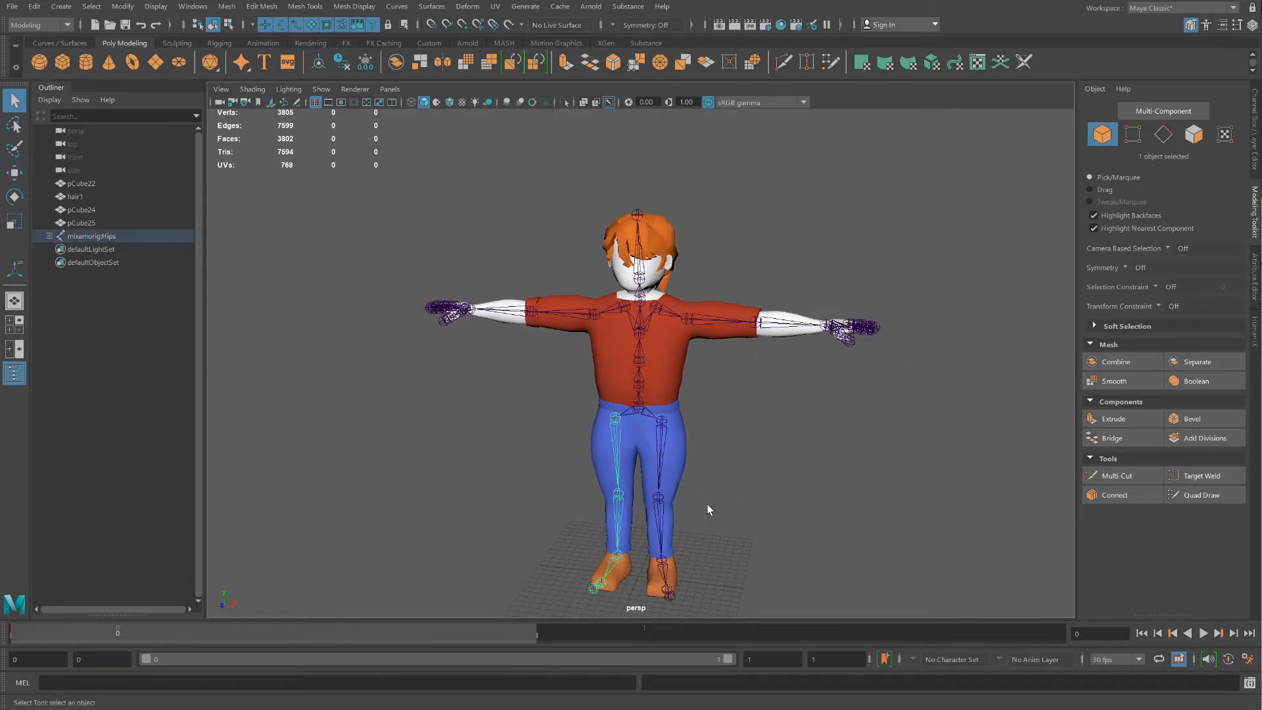
{"action": "left_click_drag", "start_coordinate": [707, 503], "coordinate": [644, 439], "text": "alt"}
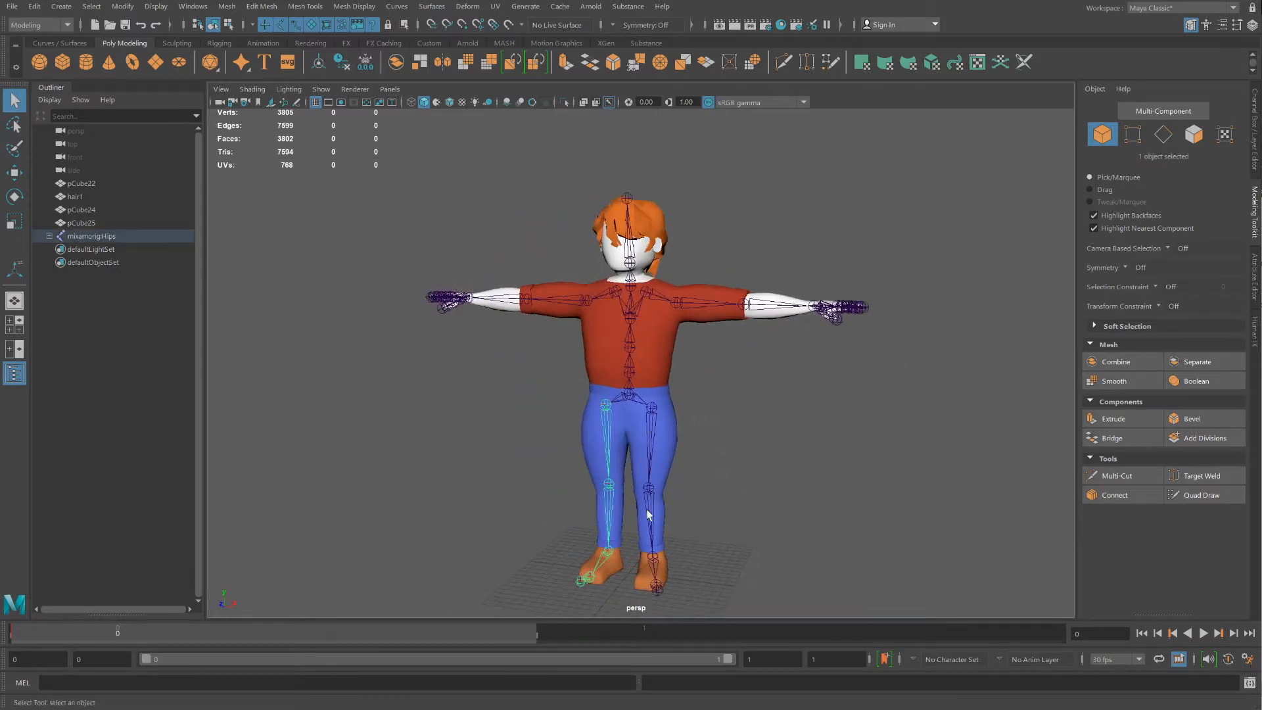
{"action": "left_click_drag", "start_coordinate": [716, 517], "coordinate": [739, 520], "text": "alt"}
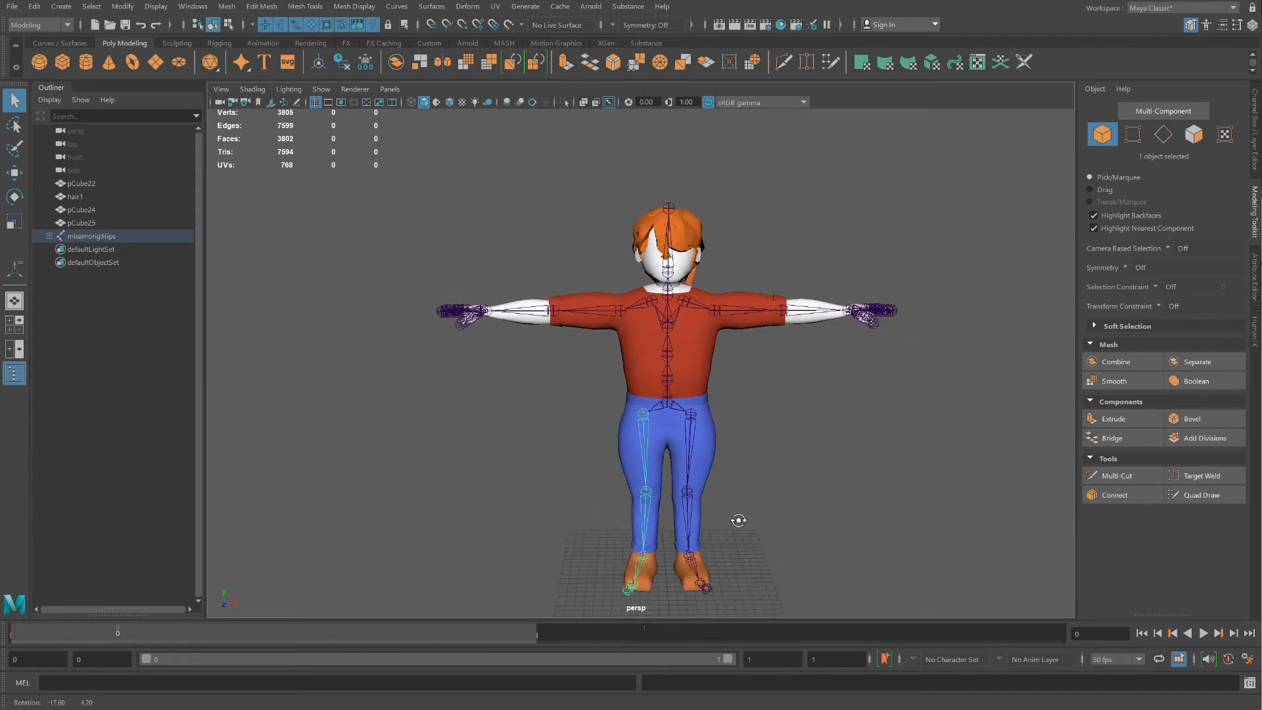
{"action": "middle_click_drag", "start_coordinate": [743, 523], "coordinate": [721, 493], "text": "alt"}
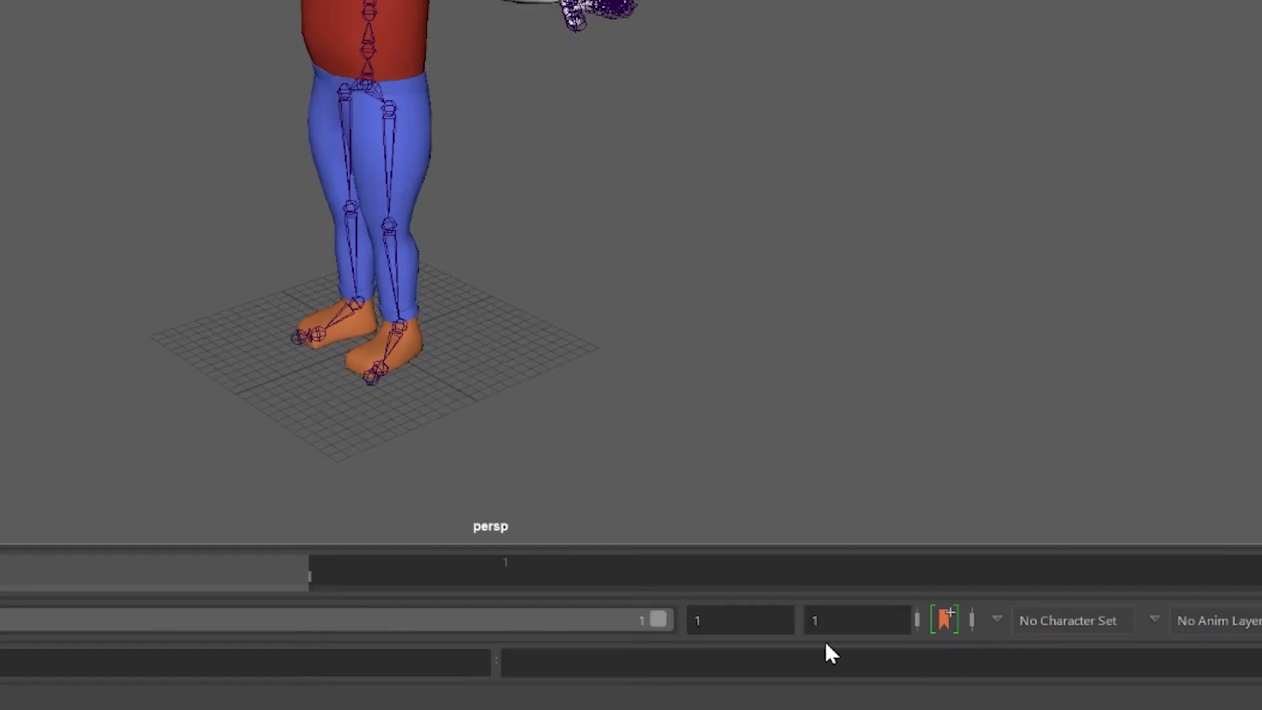
Set the end frame of the timeline range to 200
{"action": "left_click", "coordinate": [772, 659]}
{"action": "type", "text": "200"}
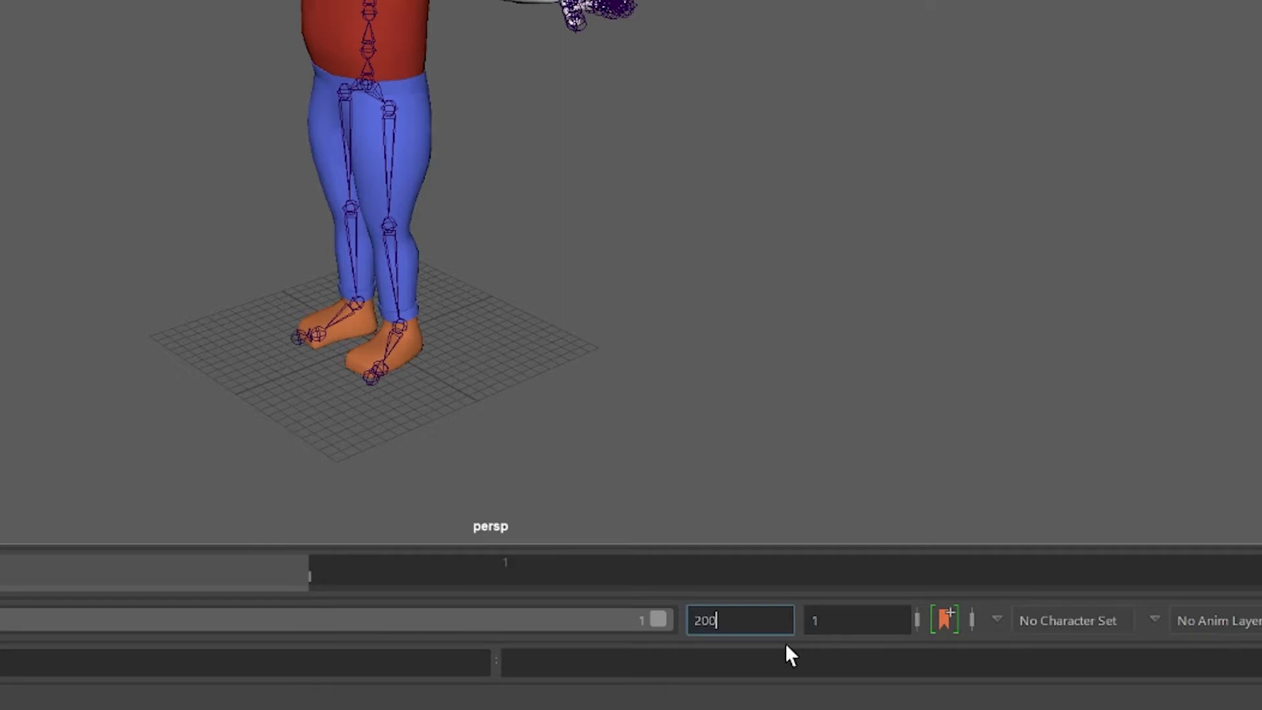
{"action": "key", "text": "Tab"}
{"action": "type", "text": "200"}
{"action": "key", "text": "BackSpace"}
{"action": "key", "text": "BackSpace"}
{"action": "key", "text": "BackSpace"}
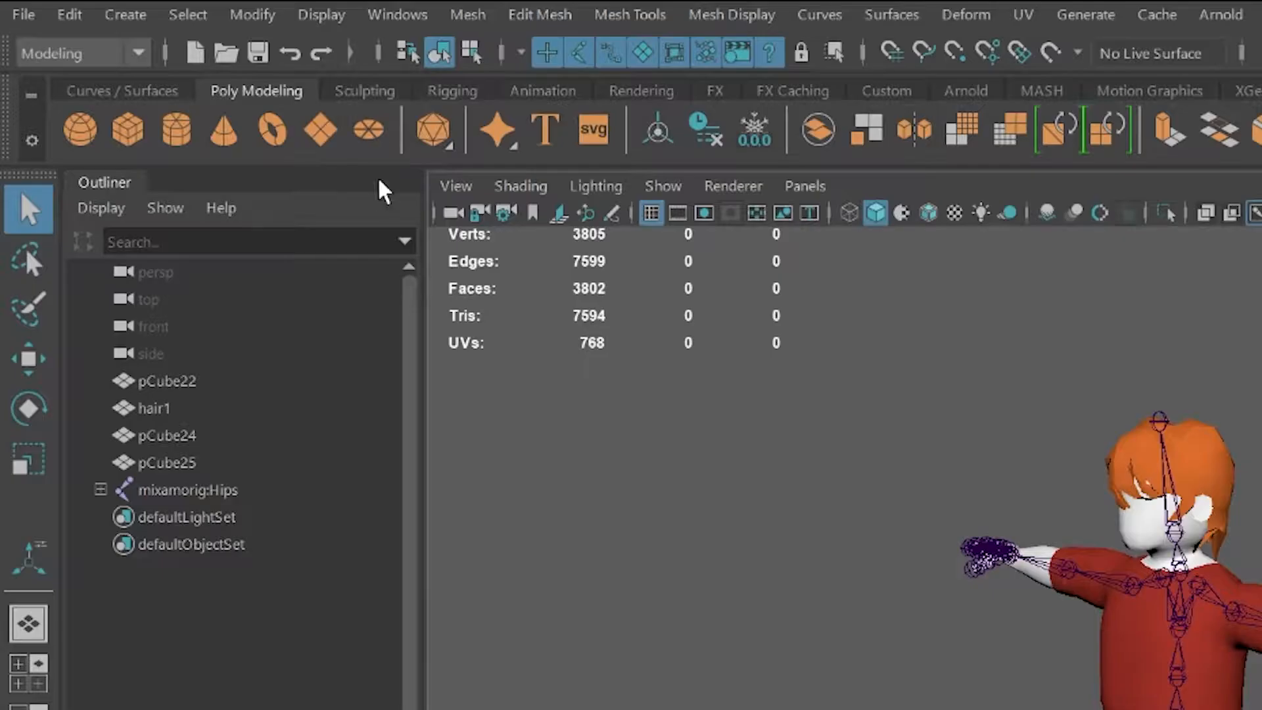
Open the Time Editor and add the mixamorig:Hips skeleton to it as a clip
{"action": "left_click", "coordinate": [402, 16]}
{"action": "mouse_move", "coordinate": [460, 170]}
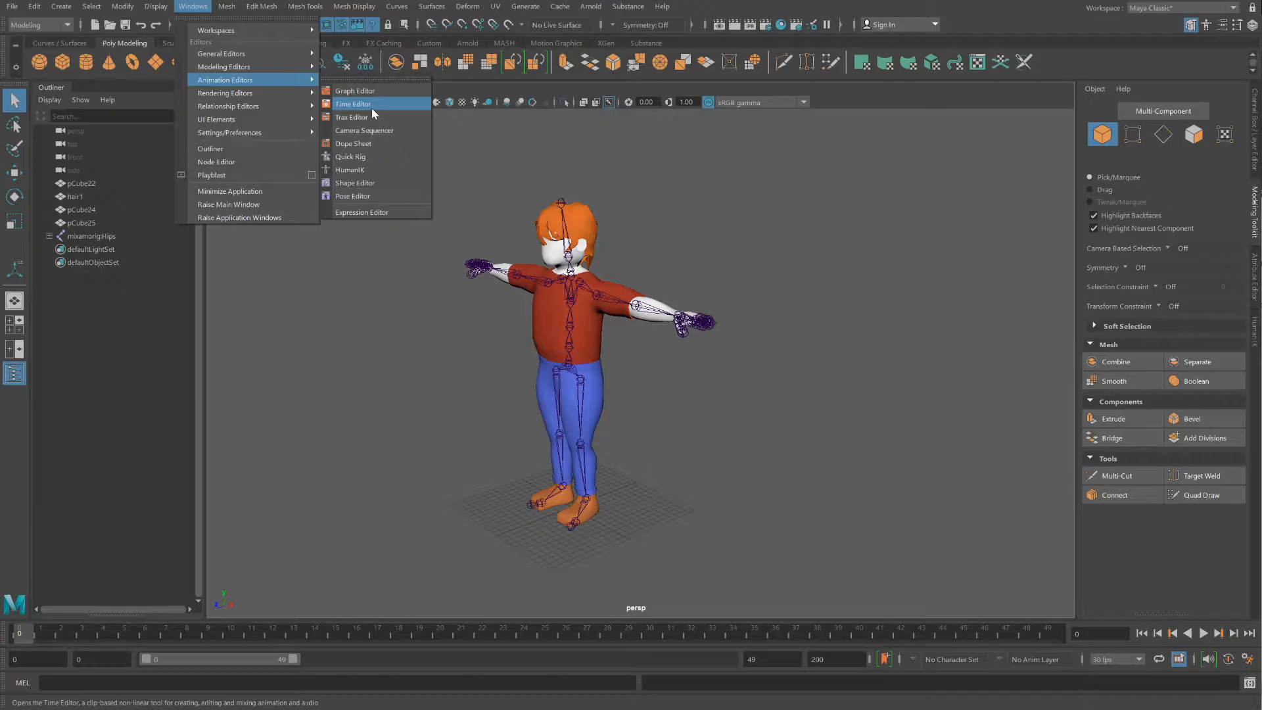
{"action": "left_click", "coordinate": [722, 217]}
{"action": "left_click_drag", "start_coordinate": [445, 186], "coordinate": [670, 595]}
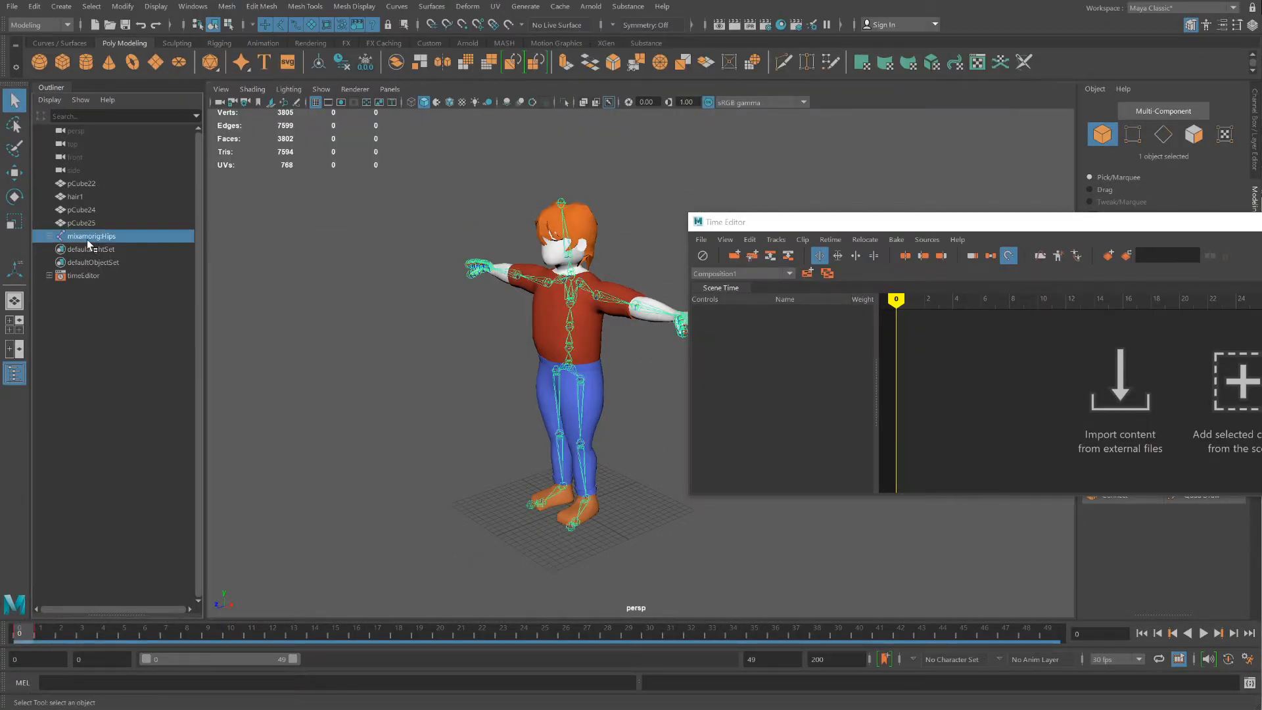
{"action": "left_click", "coordinate": [735, 253]}
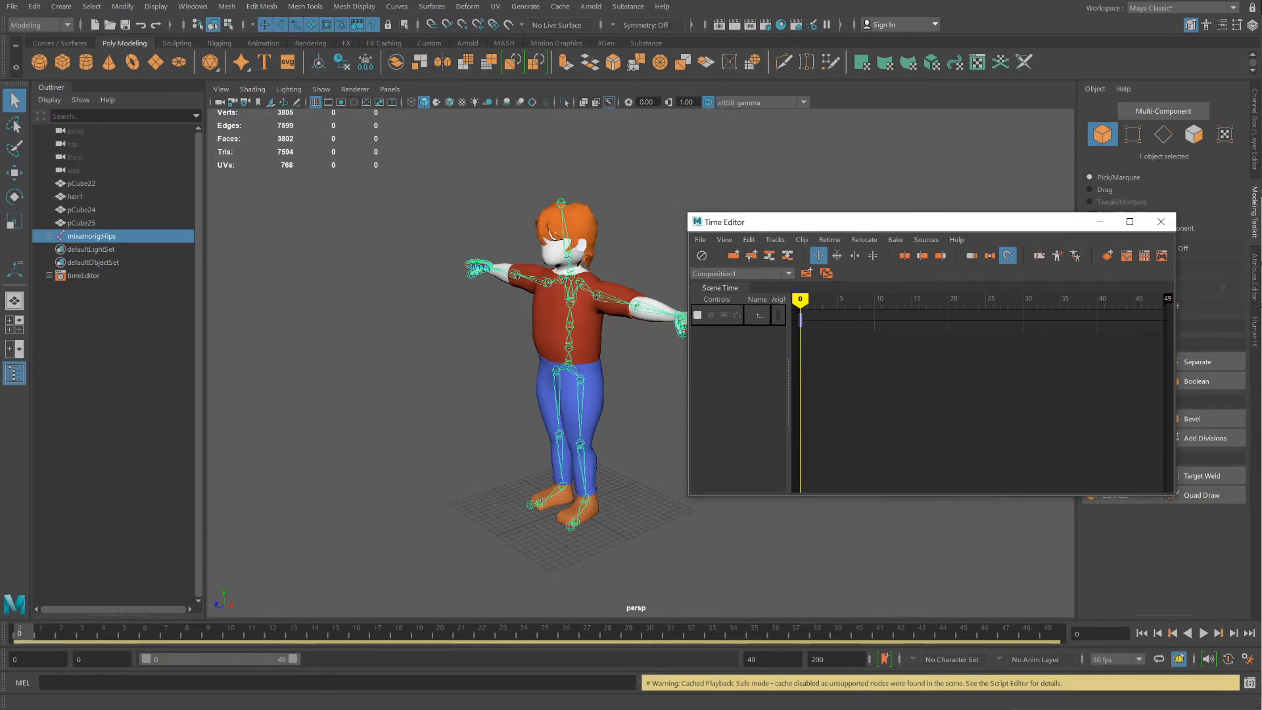
Bring Strut Walking.fbx from the assets folder in File Explorer into the Time Editor and move its clip to start at frame 0
{"action": "key", "text": "alt+Tab"}
{"action": "left_click", "coordinate": [1005, 563]}
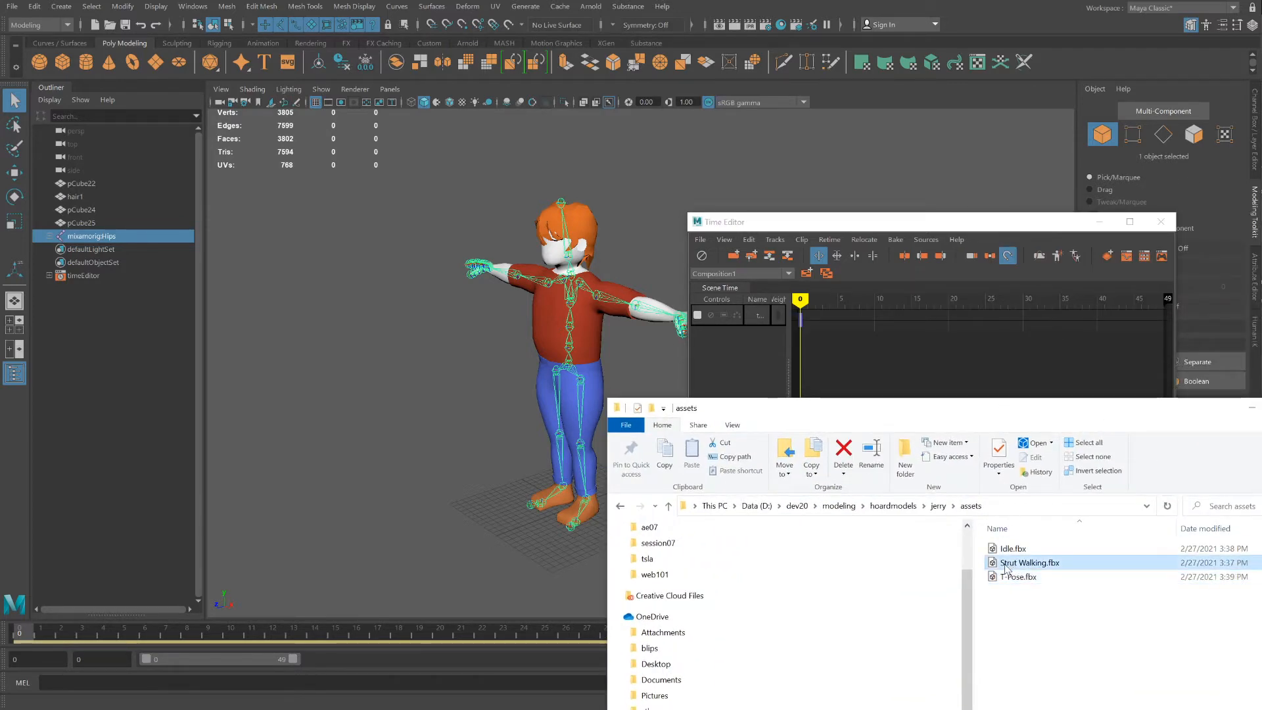
{"action": "left_click_drag", "start_coordinate": [904, 408], "coordinate": [926, 475]}
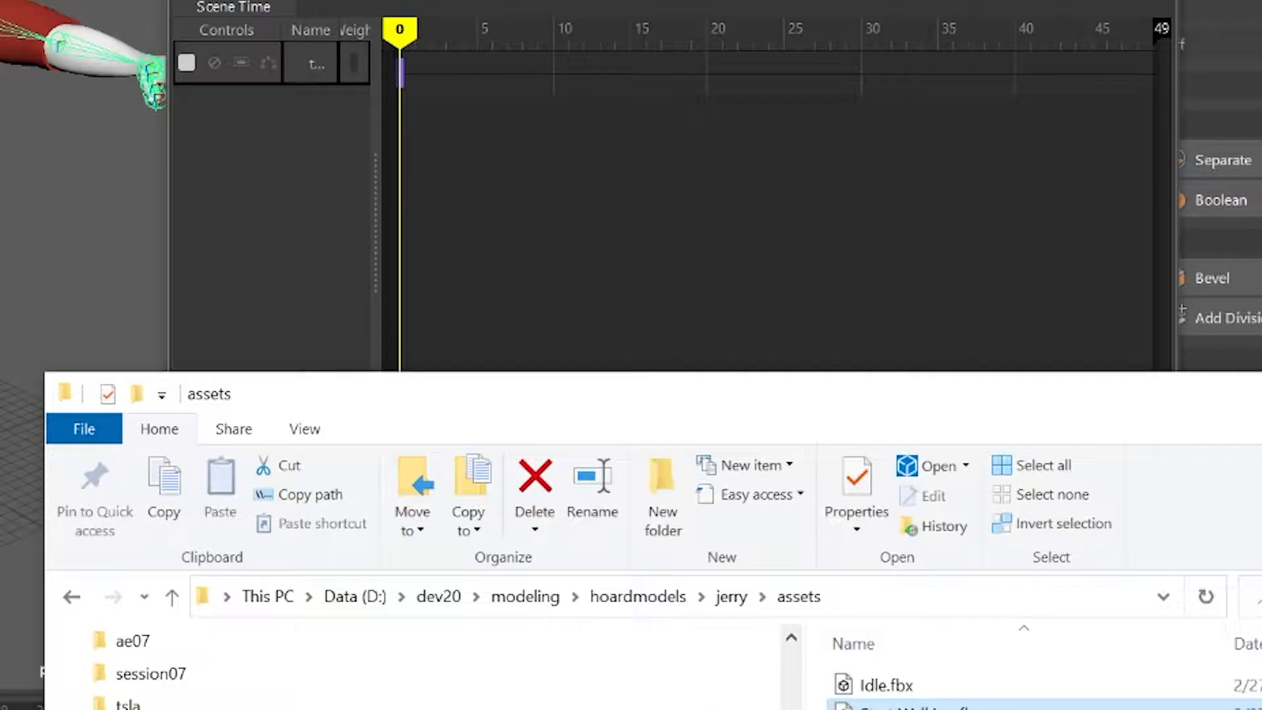
{"action": "left_click_drag", "start_coordinate": [1023, 631], "coordinate": [1037, 632]}
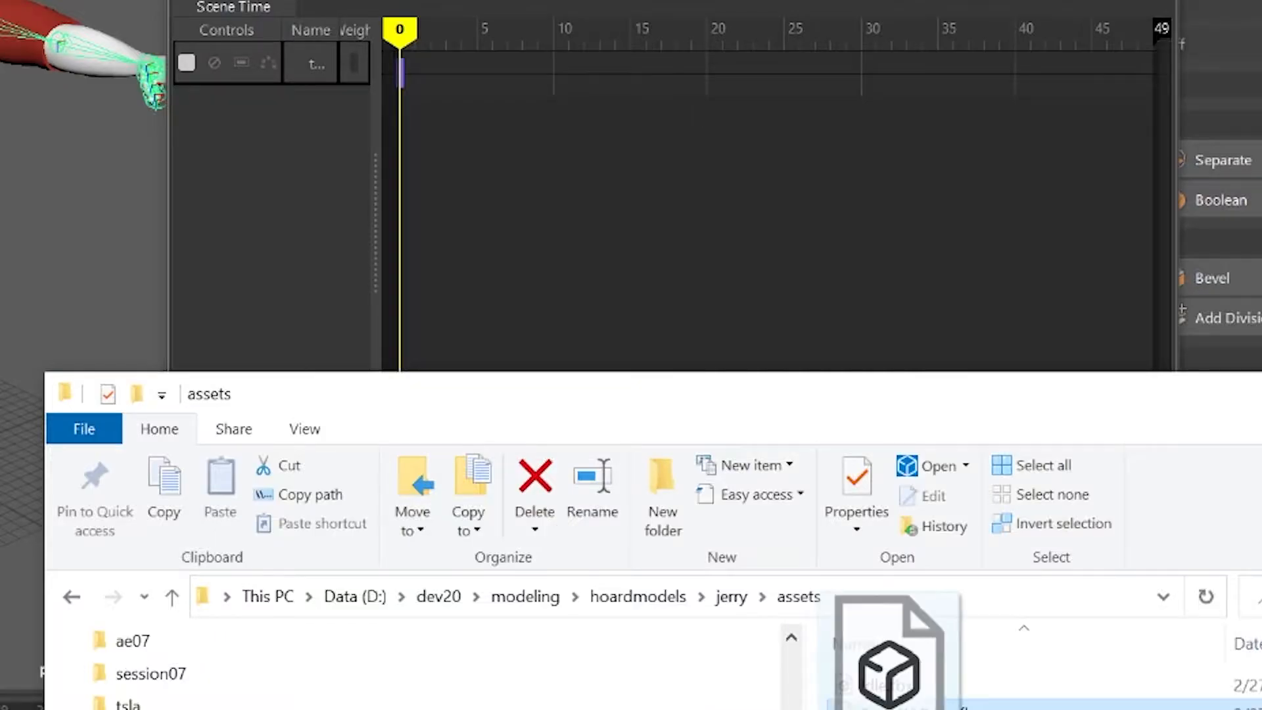
{"action": "left_click_drag", "start_coordinate": [894, 706], "coordinate": [558, 211]}
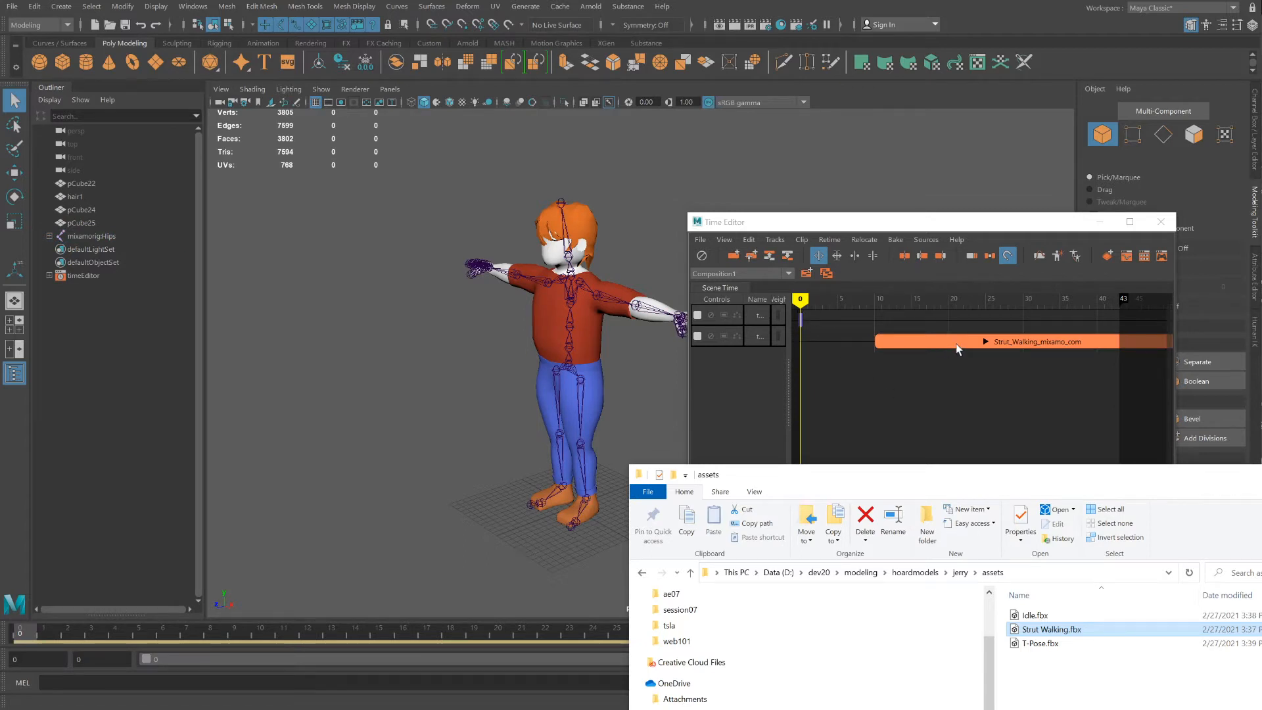
{"action": "left_click_drag", "start_coordinate": [954, 343], "coordinate": [882, 346]}
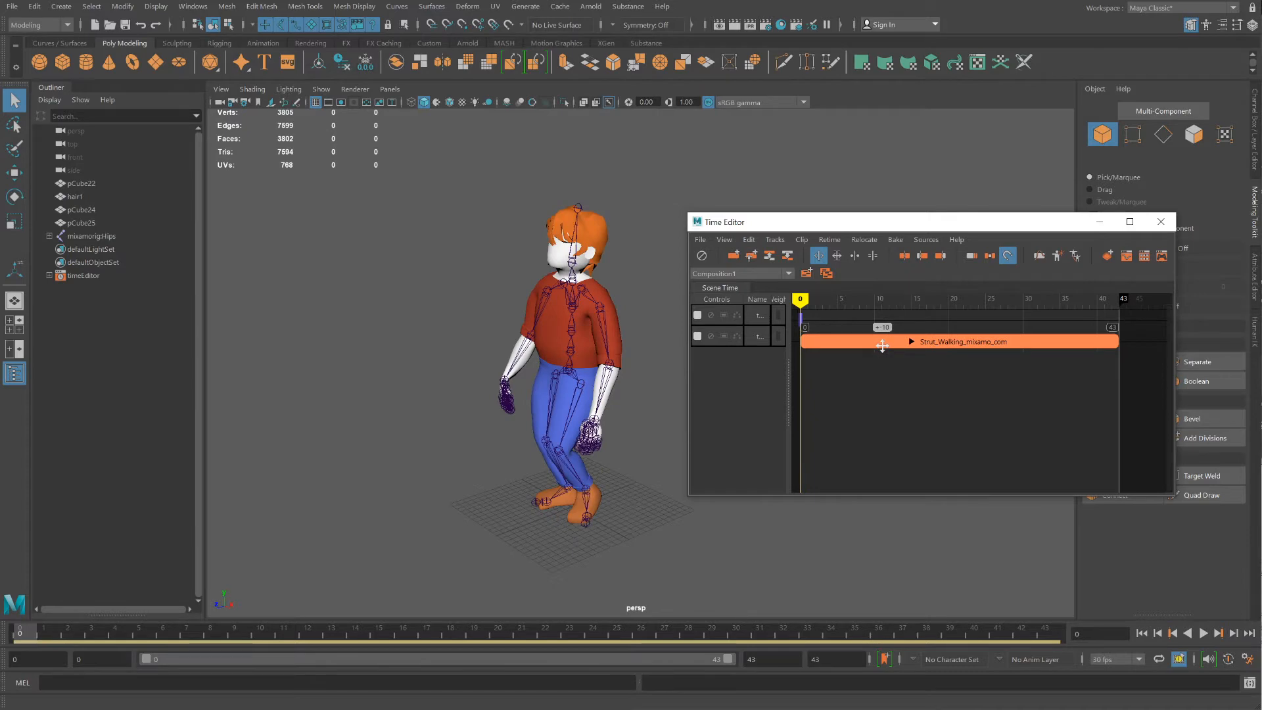
Delete the short clip at frame 0 on the first track and scrub through the walk animation
{"action": "left_click", "coordinate": [801, 323]}
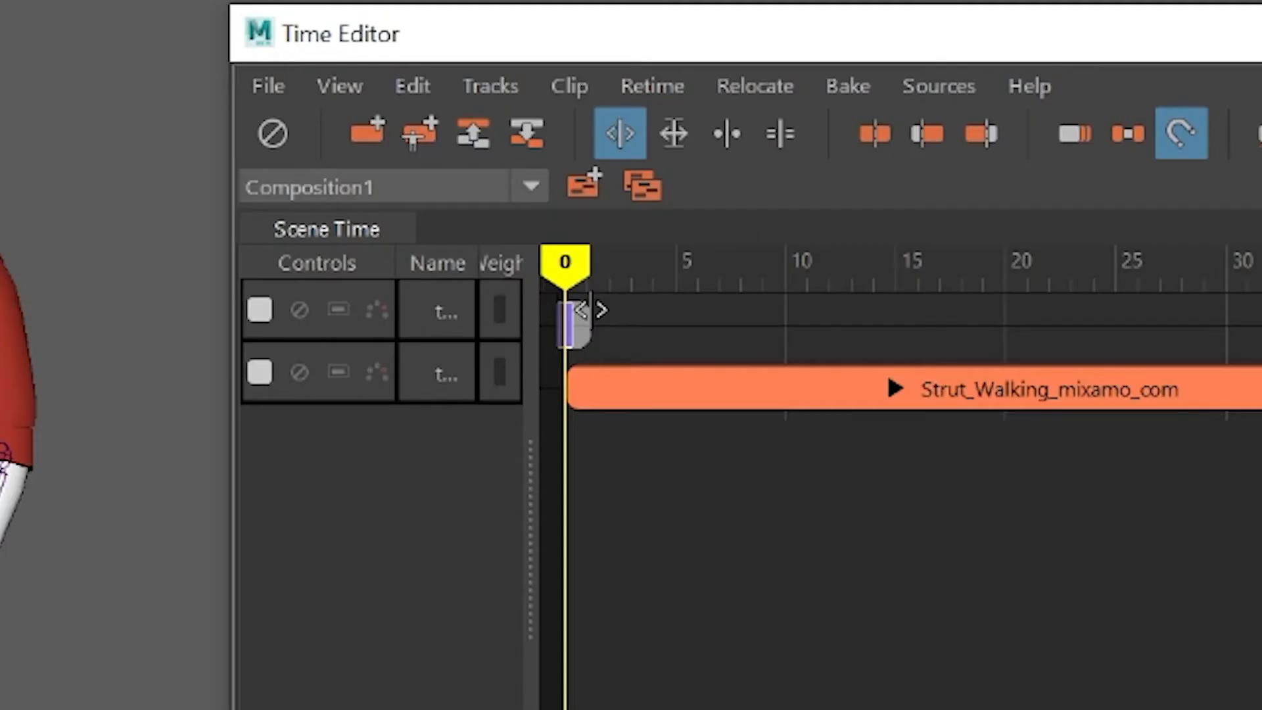
{"action": "key", "text": "Delete"}
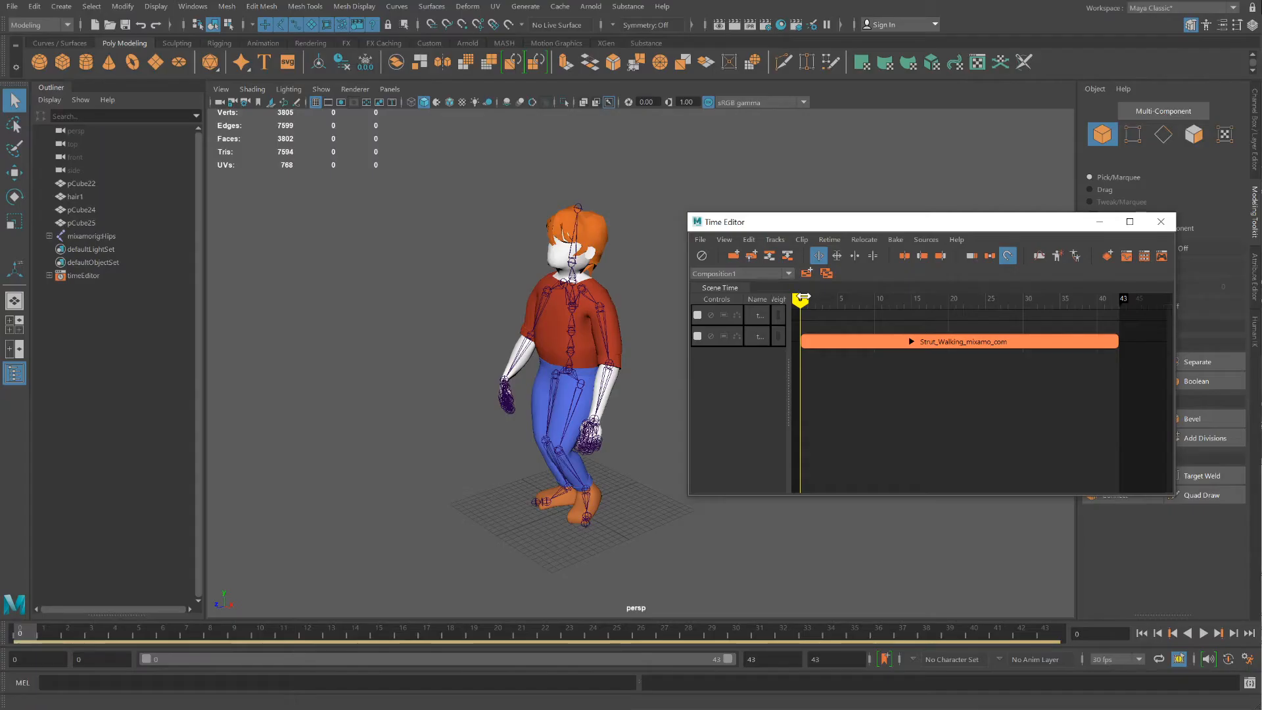
{"action": "left_click_drag", "start_coordinate": [571, 264], "coordinate": [979, 307]}
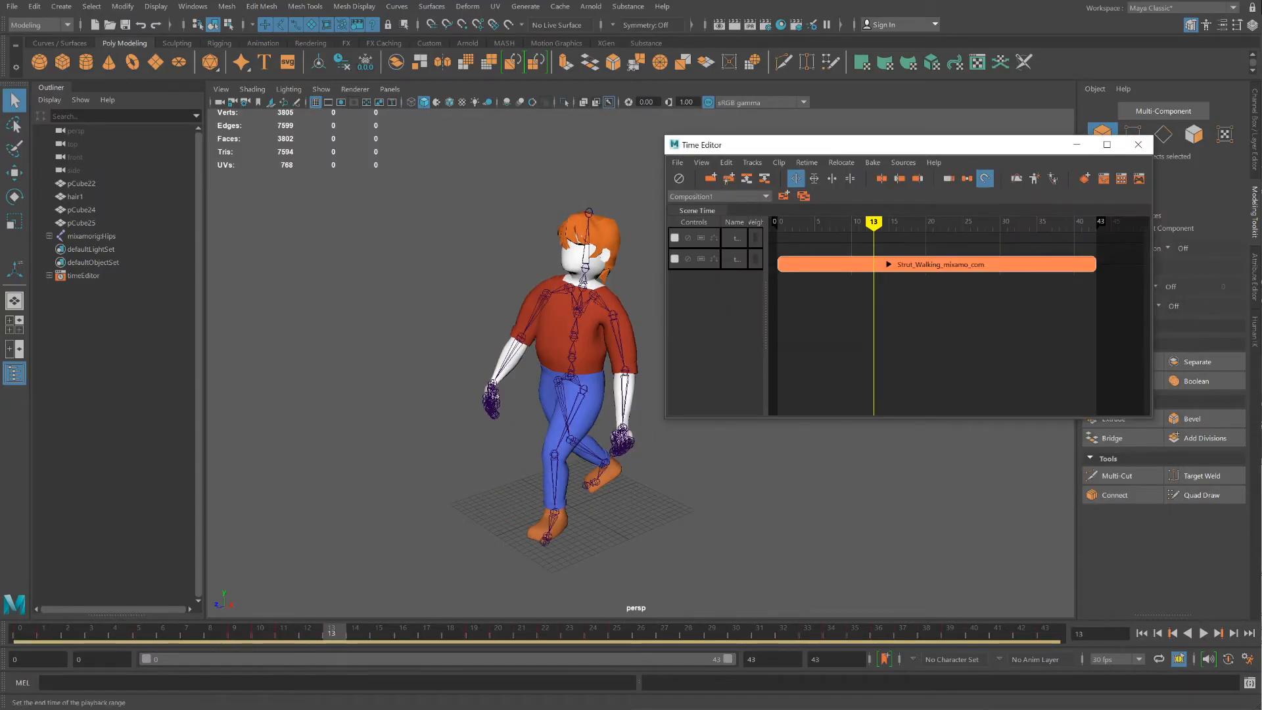
Set the playback end frame to 300, then play and scrub the walk animation
{"action": "left_click_drag", "start_coordinate": [770, 659], "coordinate": [708, 653]}
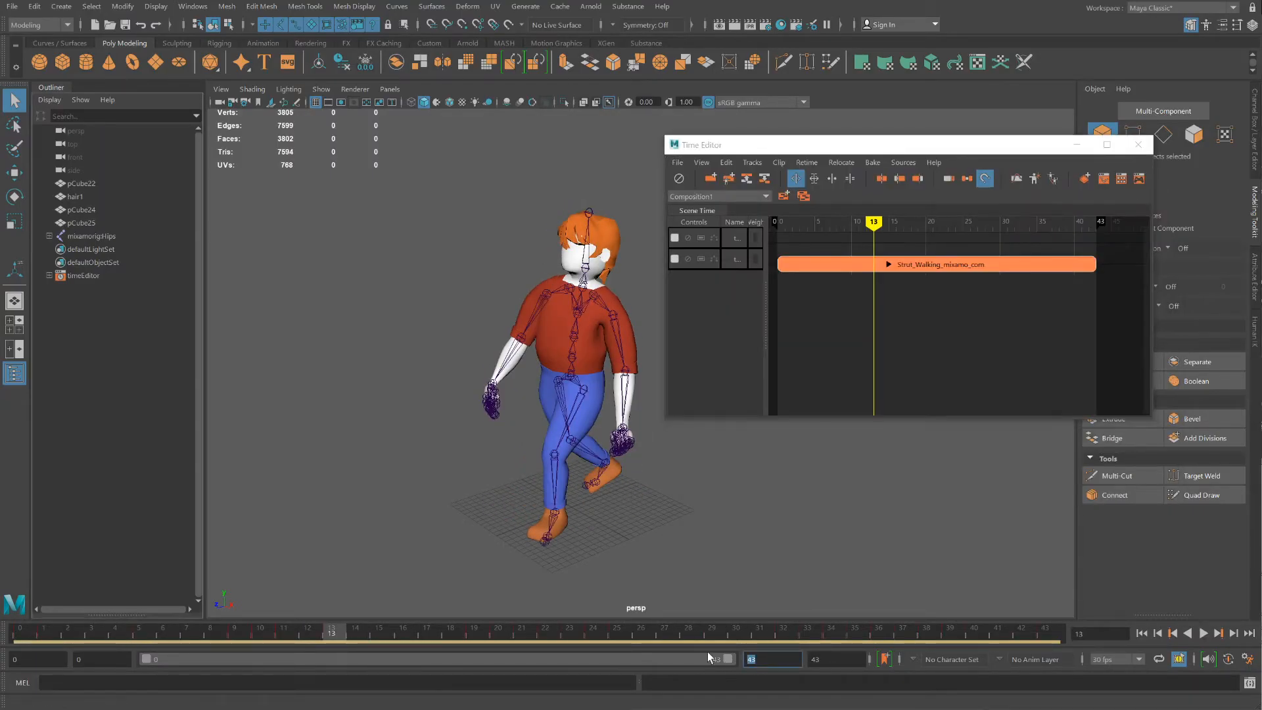
{"action": "type", "text": "300"}
{"action": "key", "text": "Return"}
{"action": "key", "text": "alt+v"}
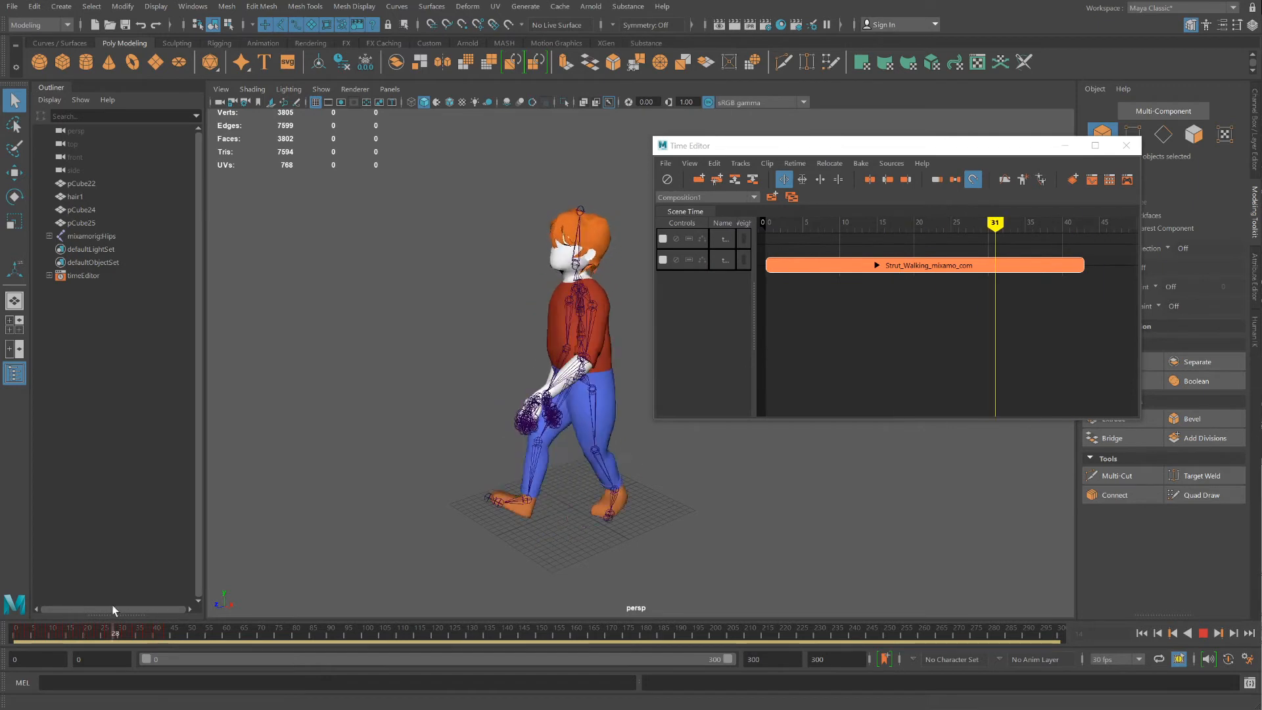
{"action": "key", "text": "alt+v"}
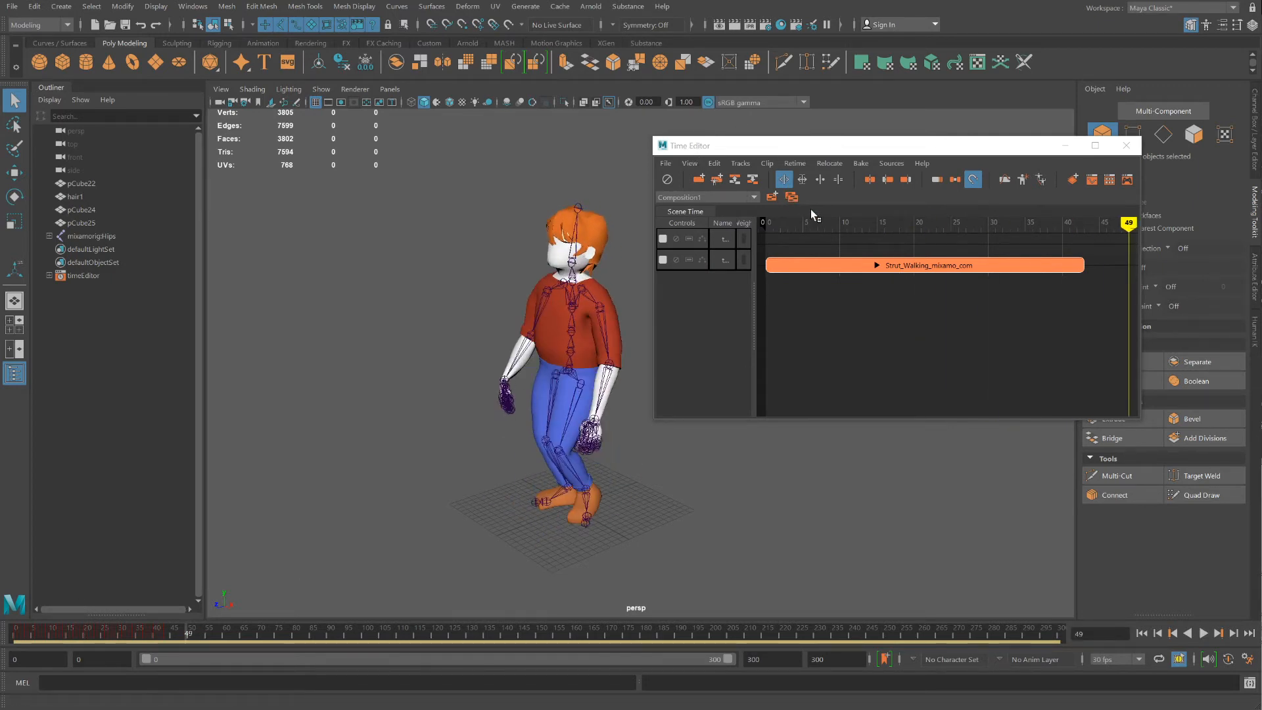
{"action": "left_click_drag", "start_coordinate": [123, 632], "coordinate": [65, 632]}
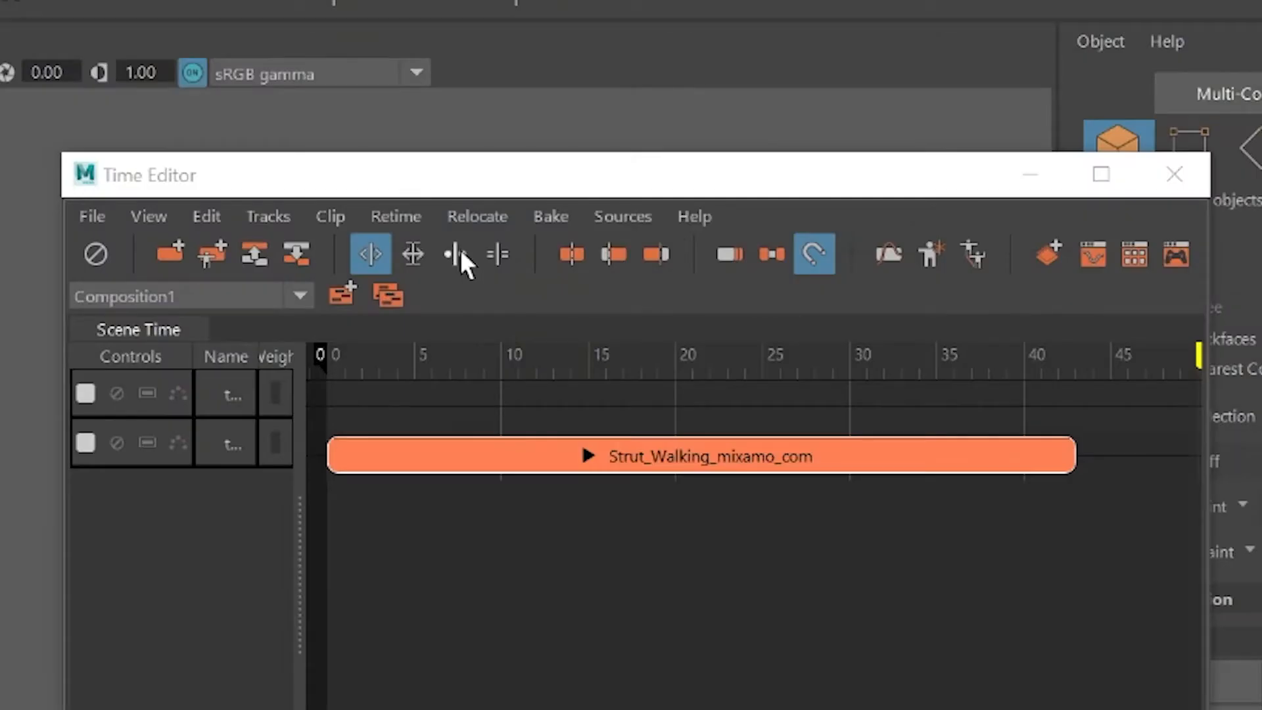
Switch clip editing to loop mode and extend the end of the Strut_Walking_mixamo_com clip past frame 205
{"action": "left_click", "coordinate": [456, 254]}
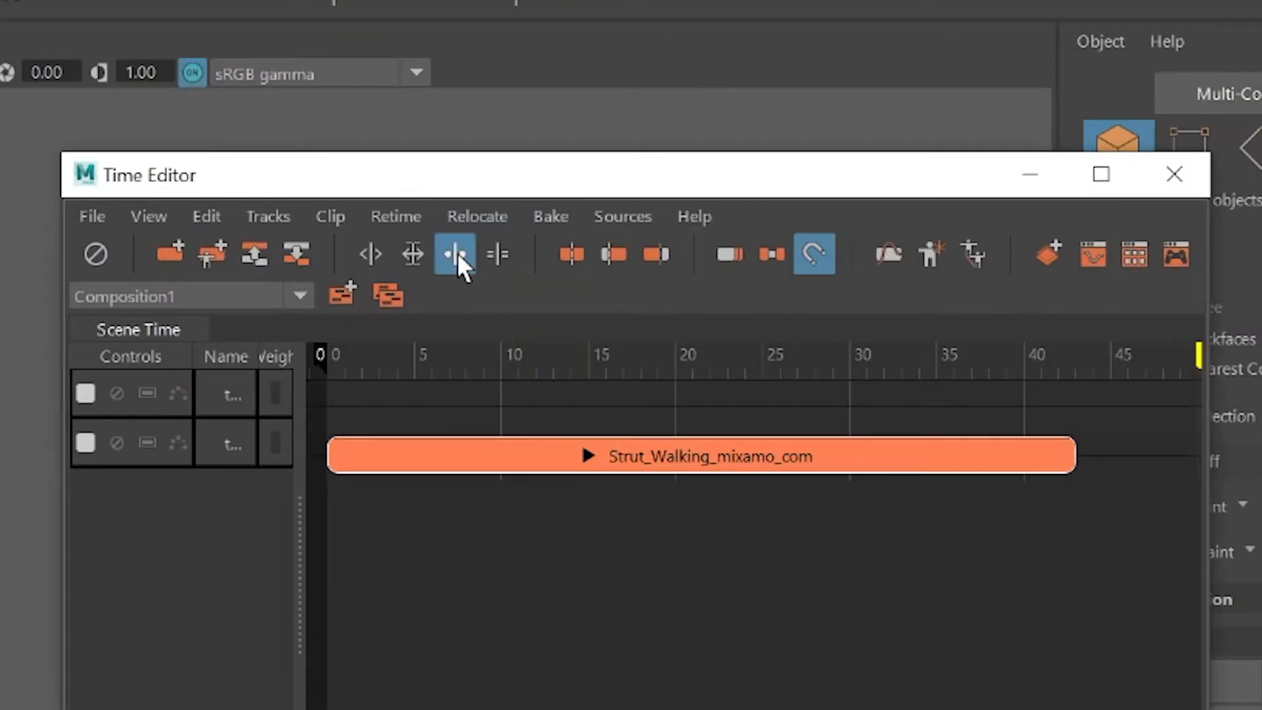
{"action": "left_click_drag", "start_coordinate": [1088, 266], "coordinate": [1138, 270]}
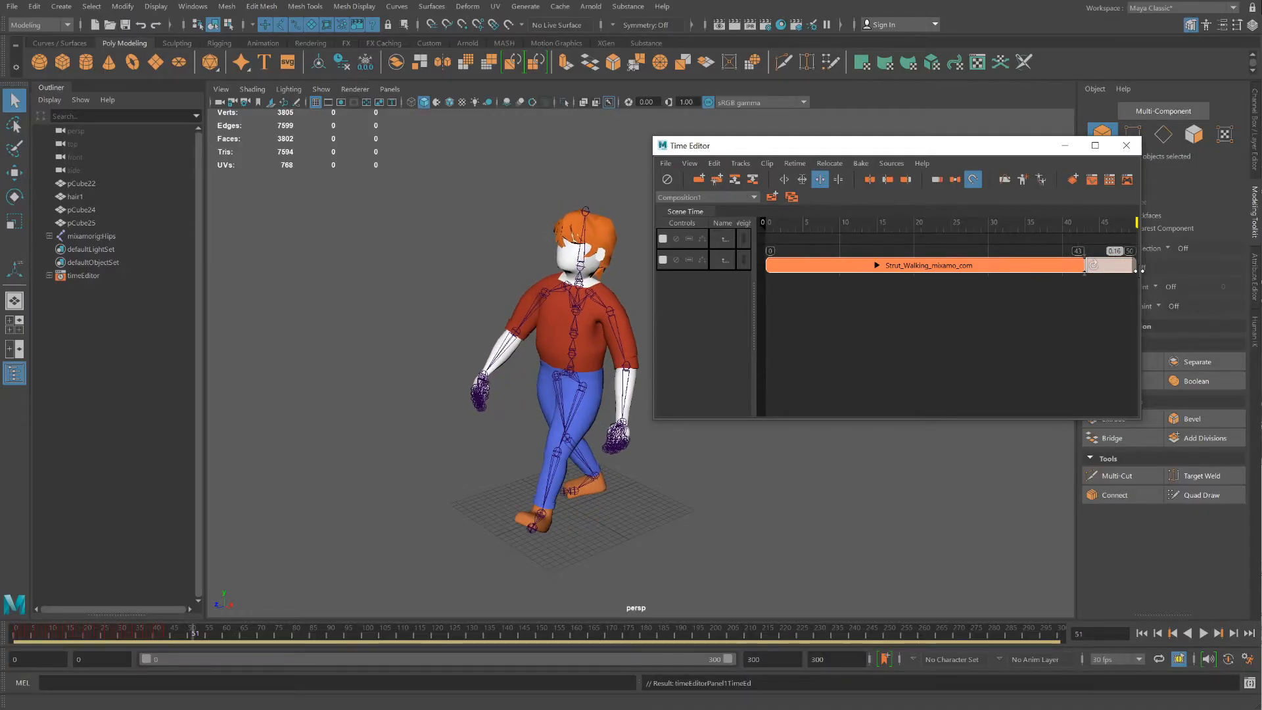
{"action": "left_click_drag", "start_coordinate": [988, 147], "coordinate": [537, 142]}
{"action": "scroll", "coordinate": [735, 336], "scroll_direction": "down", "scroll_amount": 1}
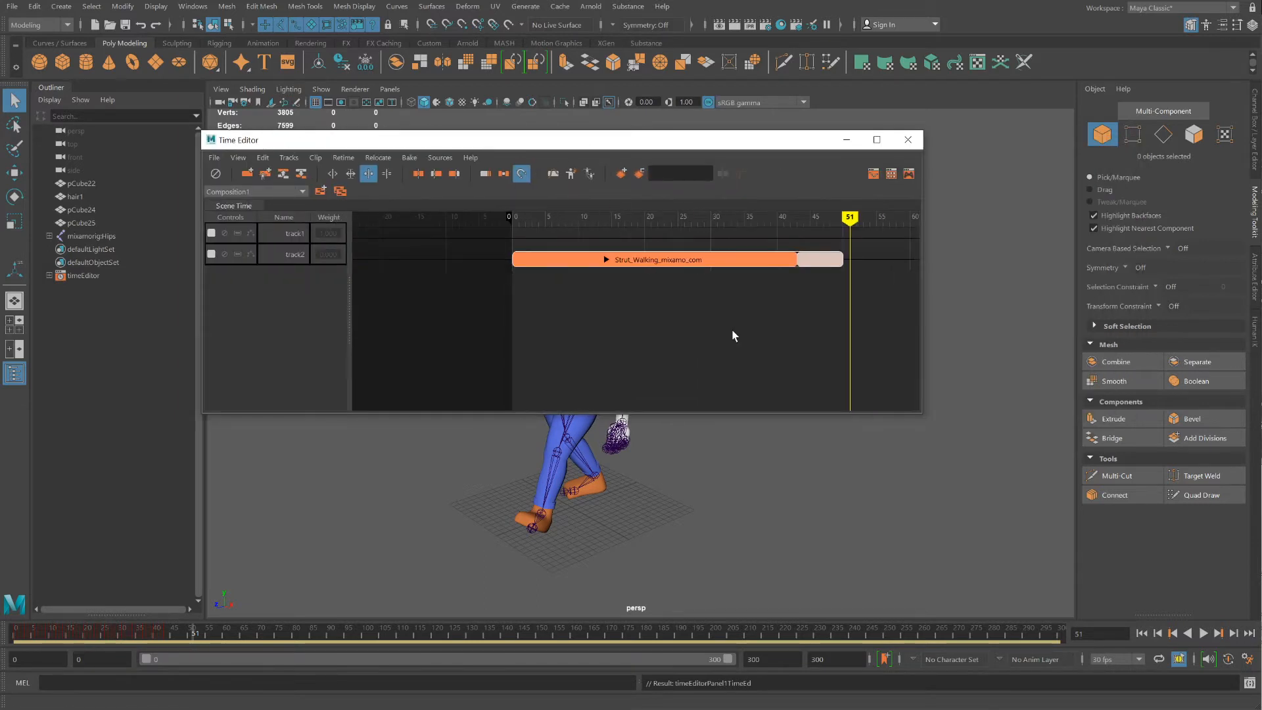
{"action": "scroll", "coordinate": [735, 335], "scroll_direction": "up", "scroll_amount": 3}
{"action": "key", "text": "alt"}
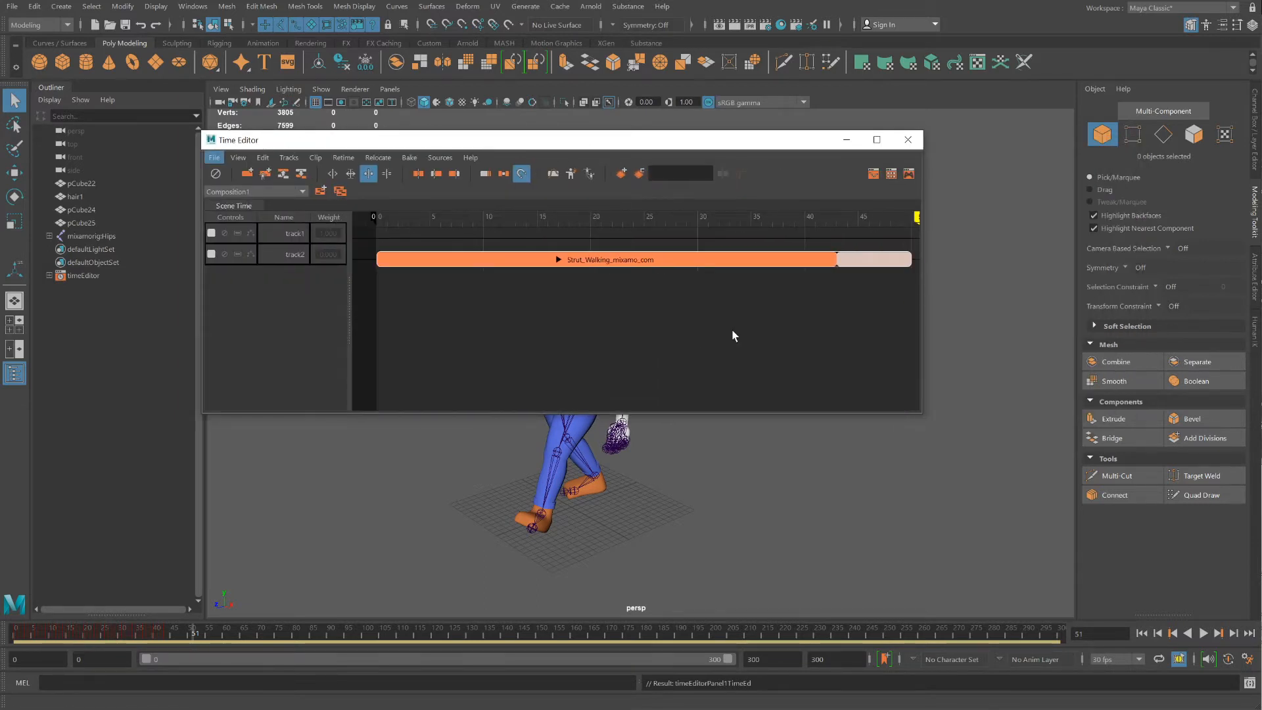
{"action": "scroll", "coordinate": [732, 330], "scroll_direction": "up", "scroll_amount": 1}
{"action": "scroll", "coordinate": [732, 331], "scroll_direction": "down", "scroll_amount": 2}
{"action": "right_click_drag", "start_coordinate": [692, 306], "coordinate": [638, 317], "text": "alt"}
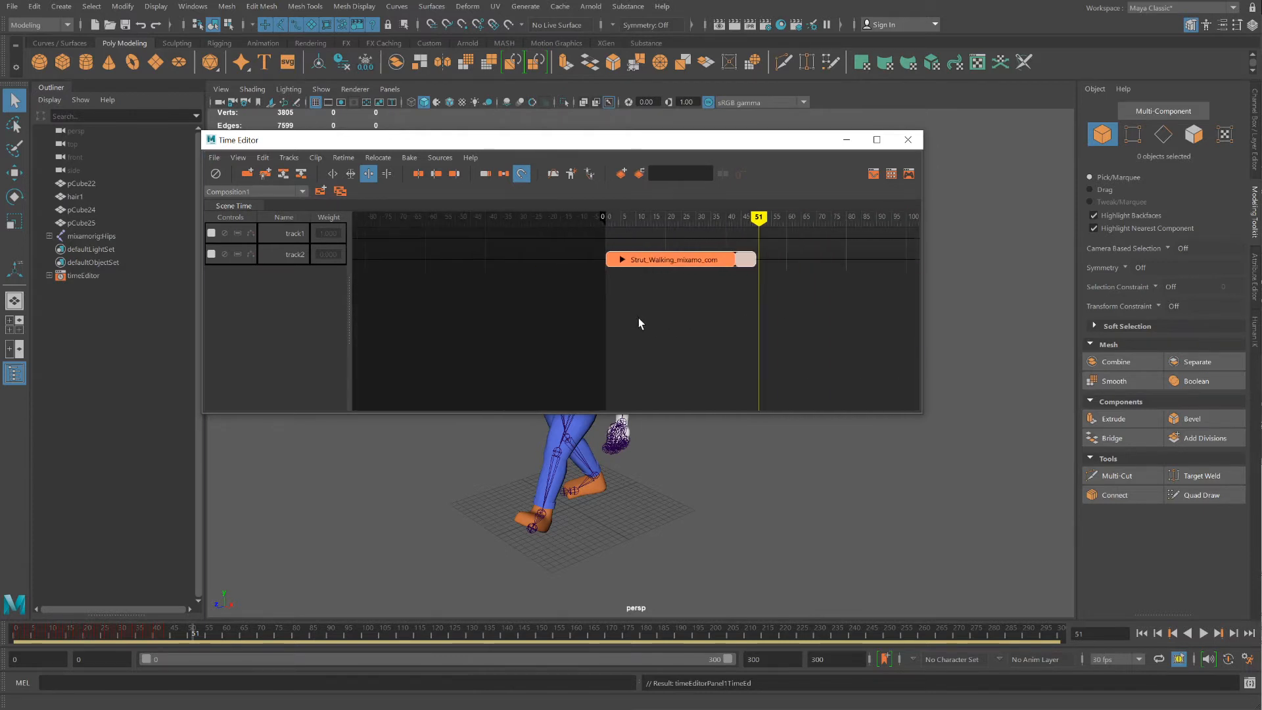
{"action": "mouse_move", "coordinate": [759, 259]}
{"action": "left_click_drag", "start_coordinate": [760, 260], "coordinate": [929, 273]}
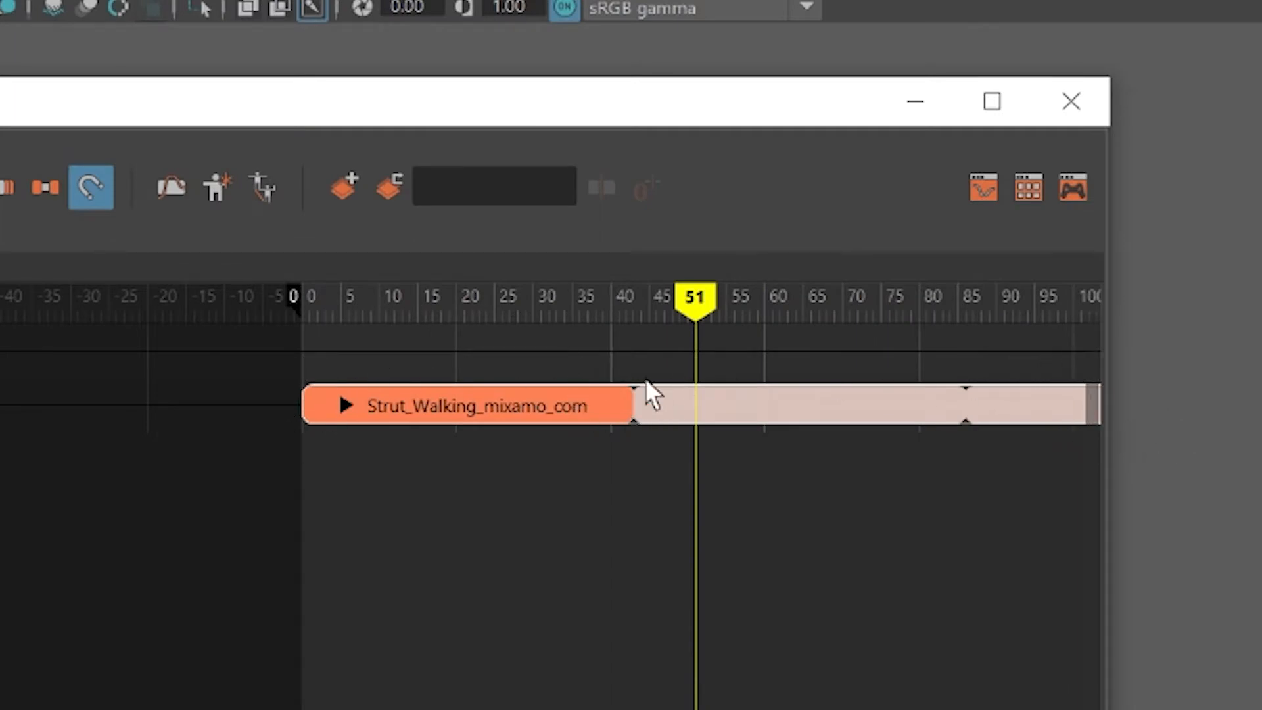
{"action": "middle_click_drag", "start_coordinate": [955, 506], "coordinate": [113, 512], "text": "alt"}
{"action": "left_click_drag", "start_coordinate": [338, 403], "coordinate": [1064, 475]}
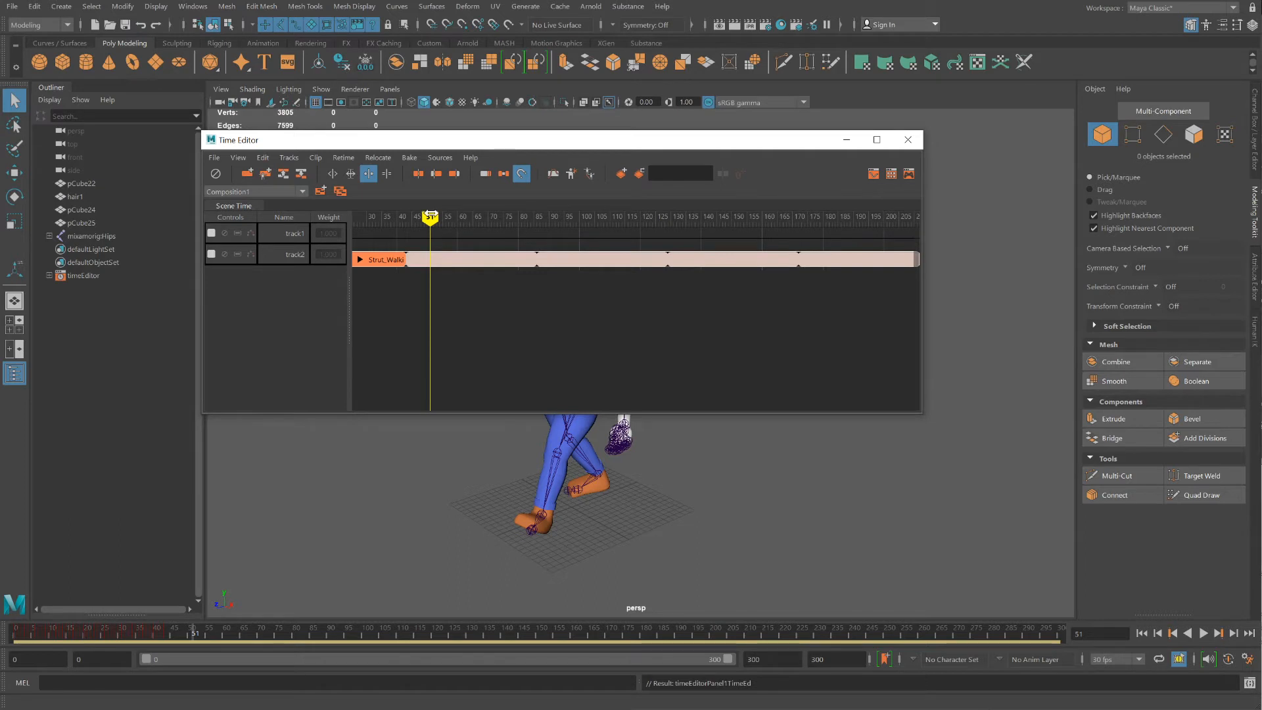
Play and scrub the looped walk animation with the Time Editor moved clear of the character
{"action": "key", "text": "alt+v"}
{"action": "key", "text": "alt+v"}
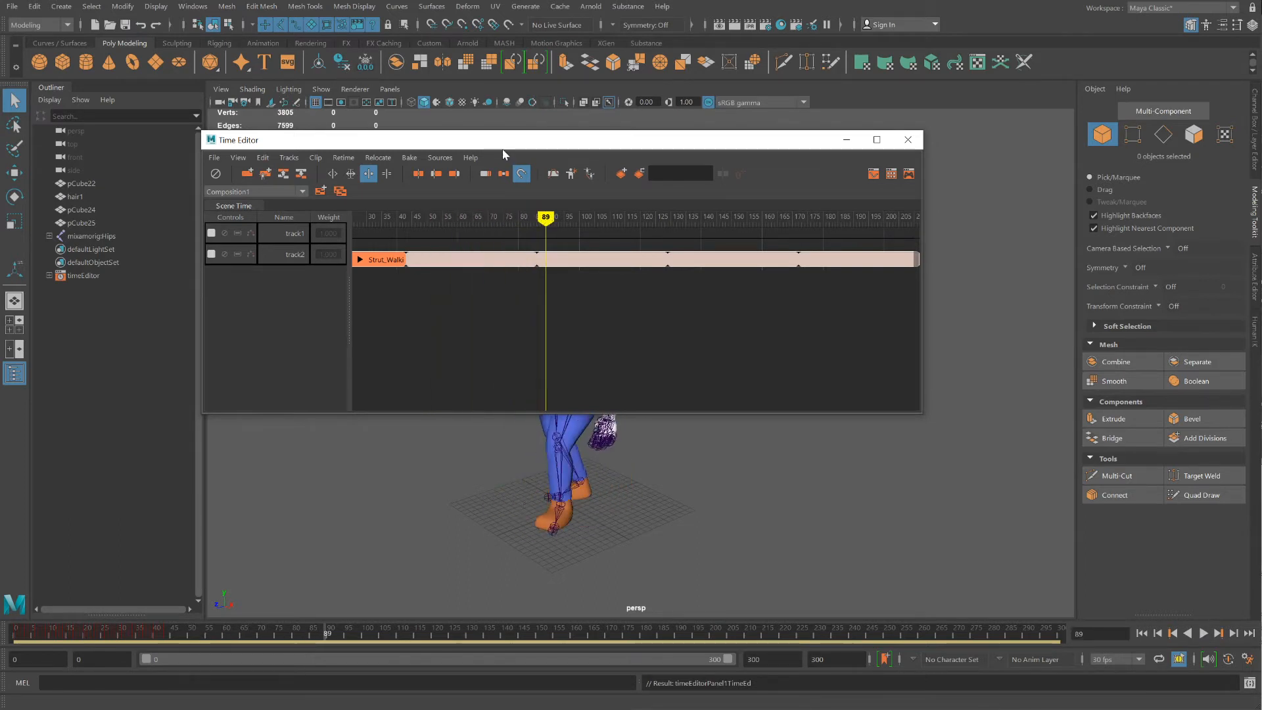
{"action": "left_click_drag", "start_coordinate": [503, 149], "coordinate": [478, 455]}
{"action": "key", "text": "alt+v"}
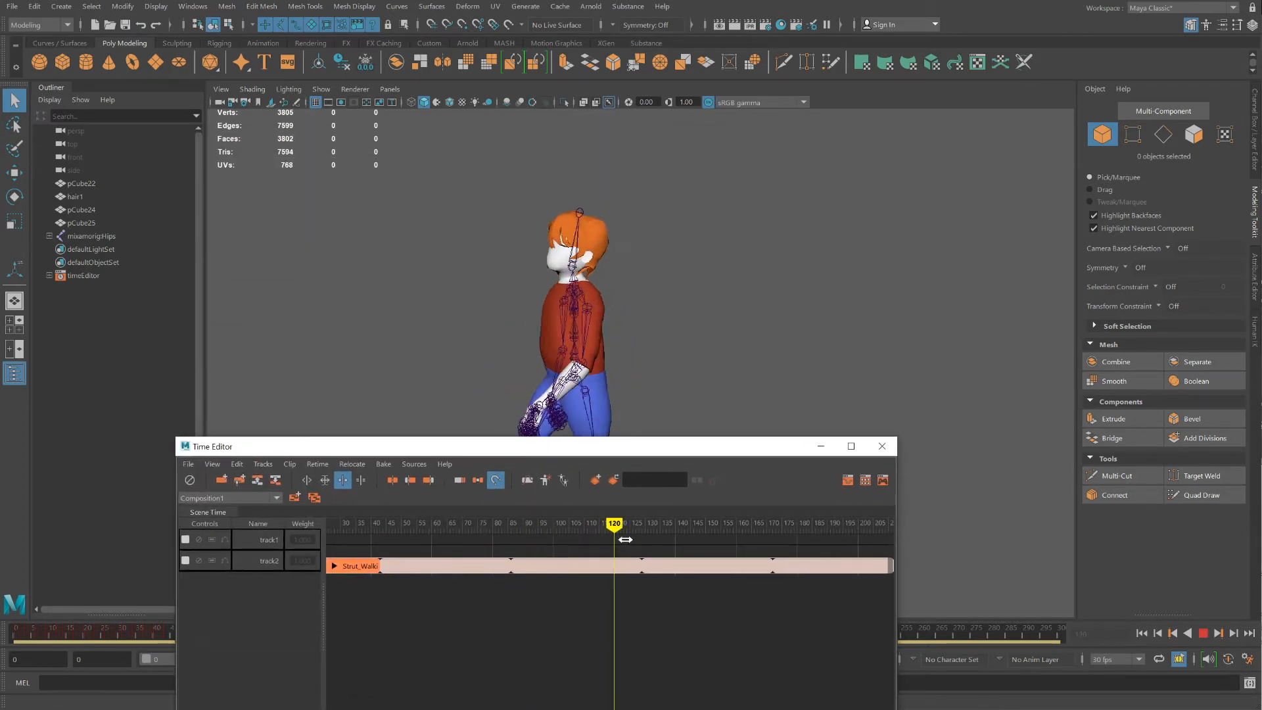
{"action": "left_click", "coordinate": [514, 529]}
{"action": "left_click_drag", "start_coordinate": [515, 531], "coordinate": [340, 523]}
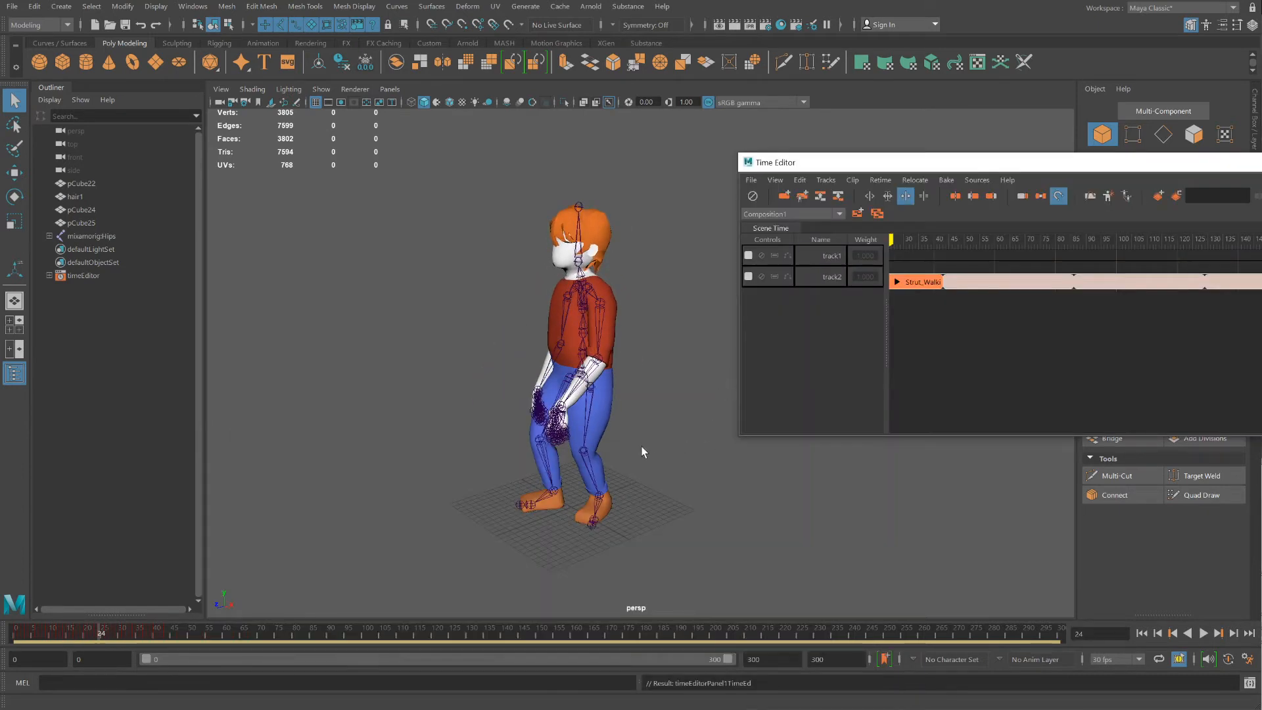
{"action": "left_click", "coordinate": [637, 455]}
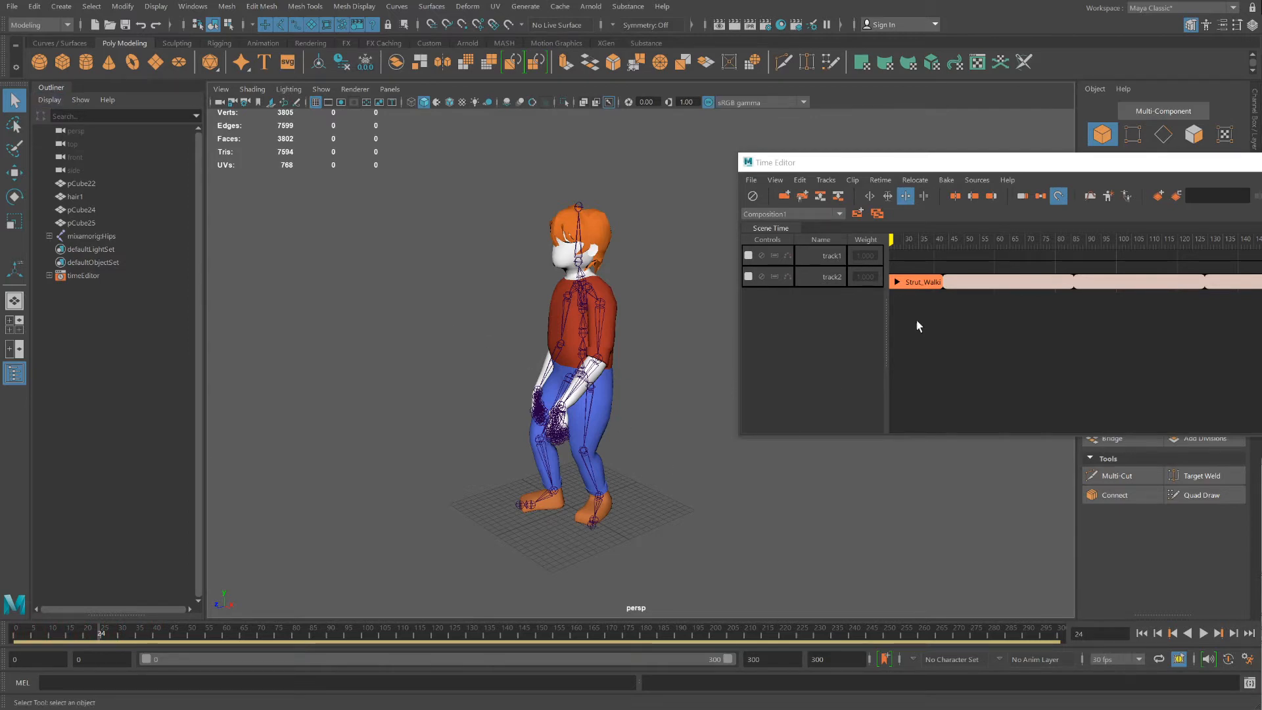
{"action": "left_click_drag", "start_coordinate": [891, 240], "coordinate": [728, 247]}
Create a polygon cube at the character's feet and move it about 1.65 along Z
{"action": "left_click", "coordinate": [63, 61]}
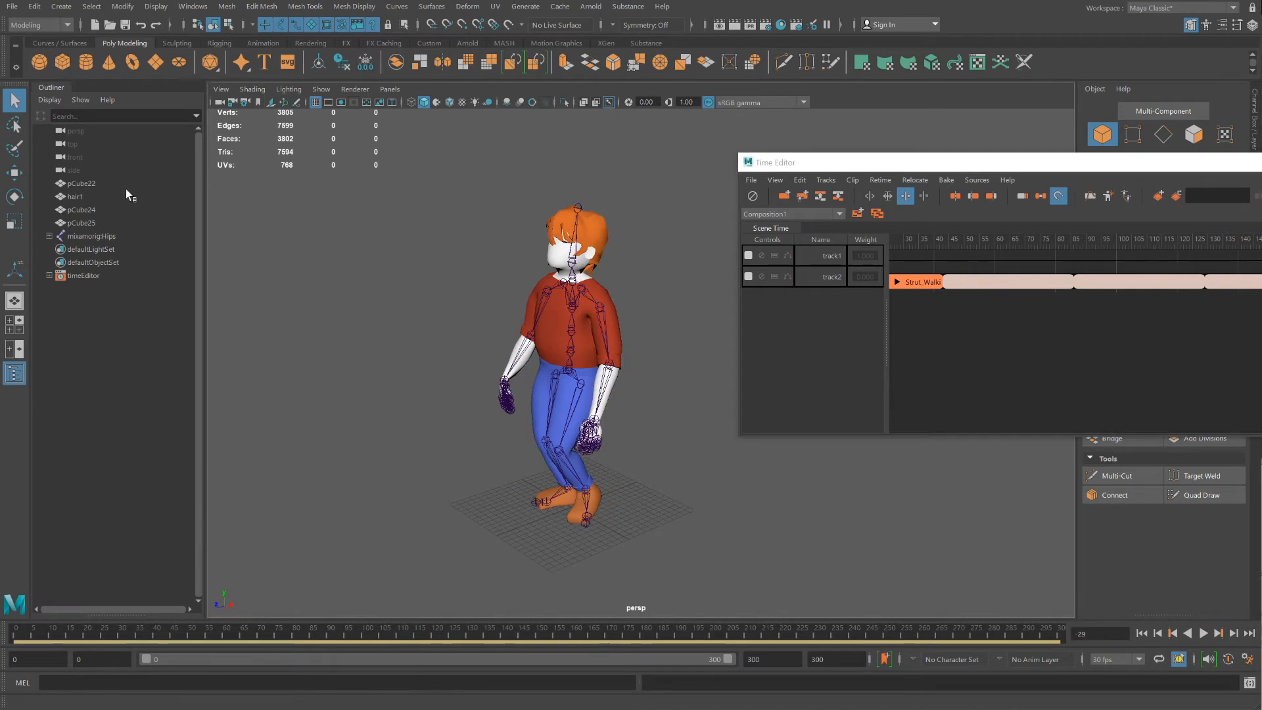
{"action": "key", "text": "w"}
{"action": "left_click_drag", "start_coordinate": [1126, 168], "coordinate": [1056, 265]}
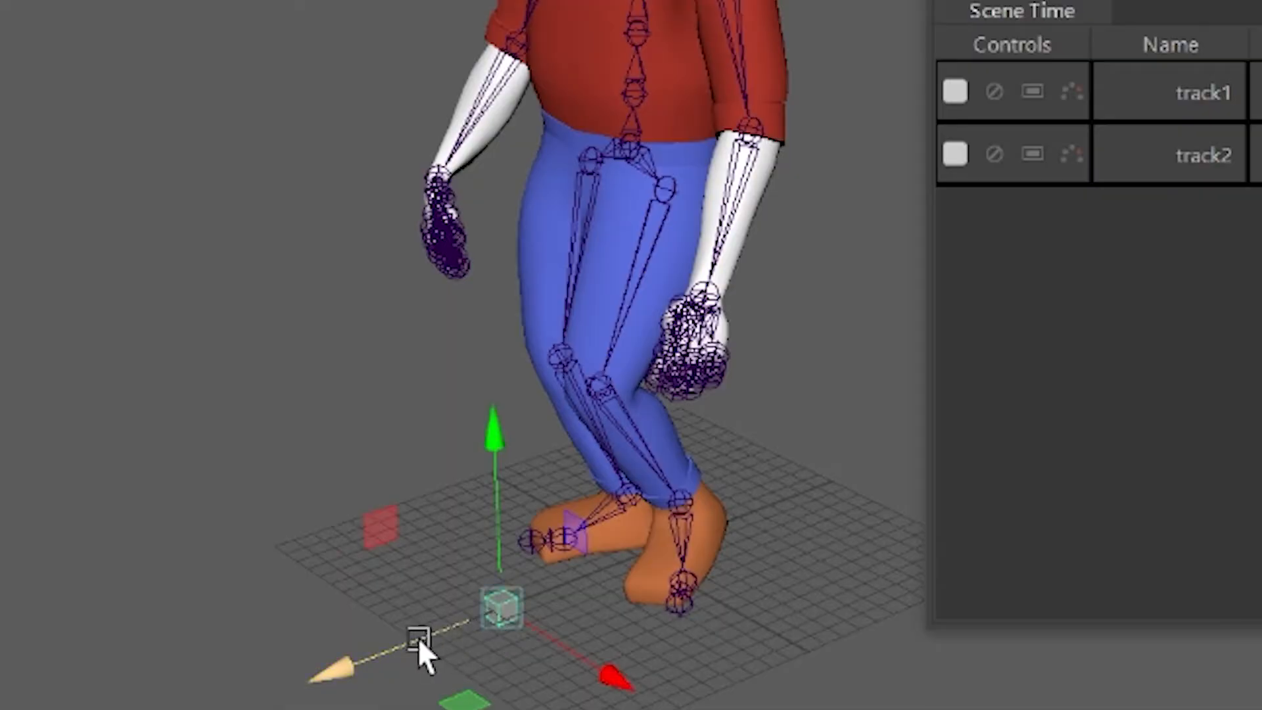
{"action": "left_click_drag", "start_coordinate": [500, 533], "coordinate": [541, 527]}
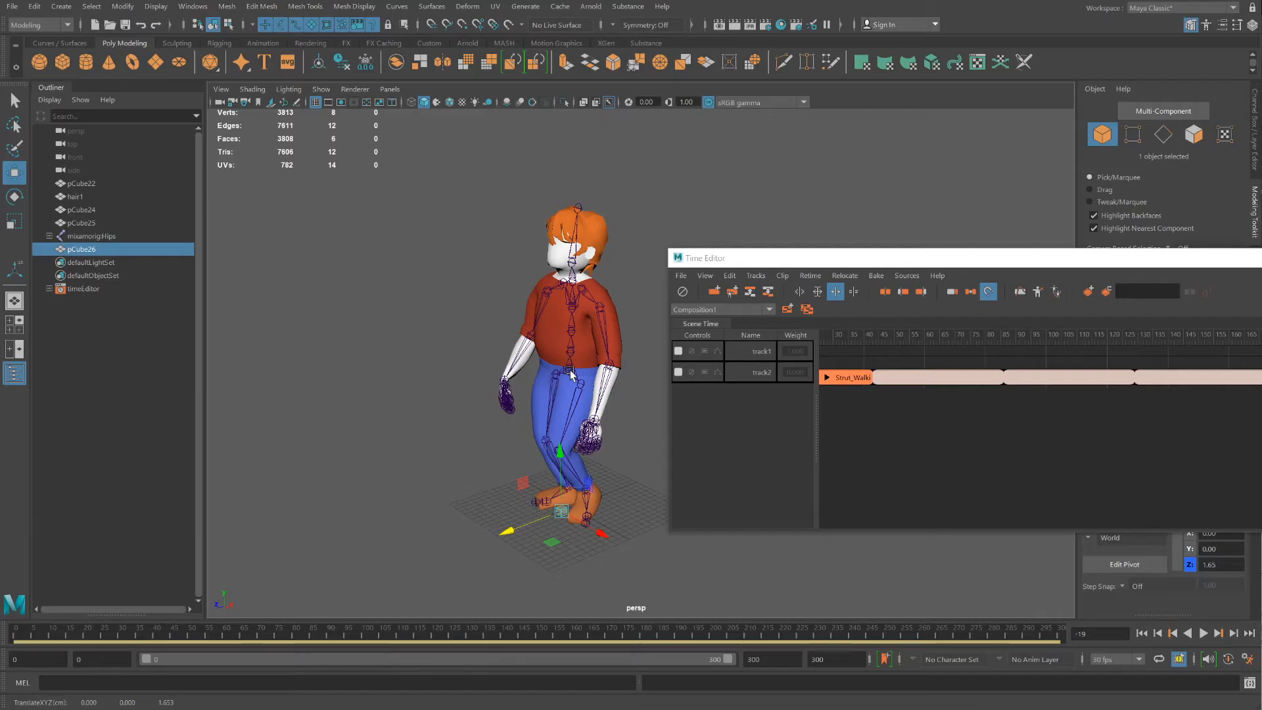
Parent the mixamorig:Hips skeleton to the new cube
{"action": "left_click", "coordinate": [638, 162]}
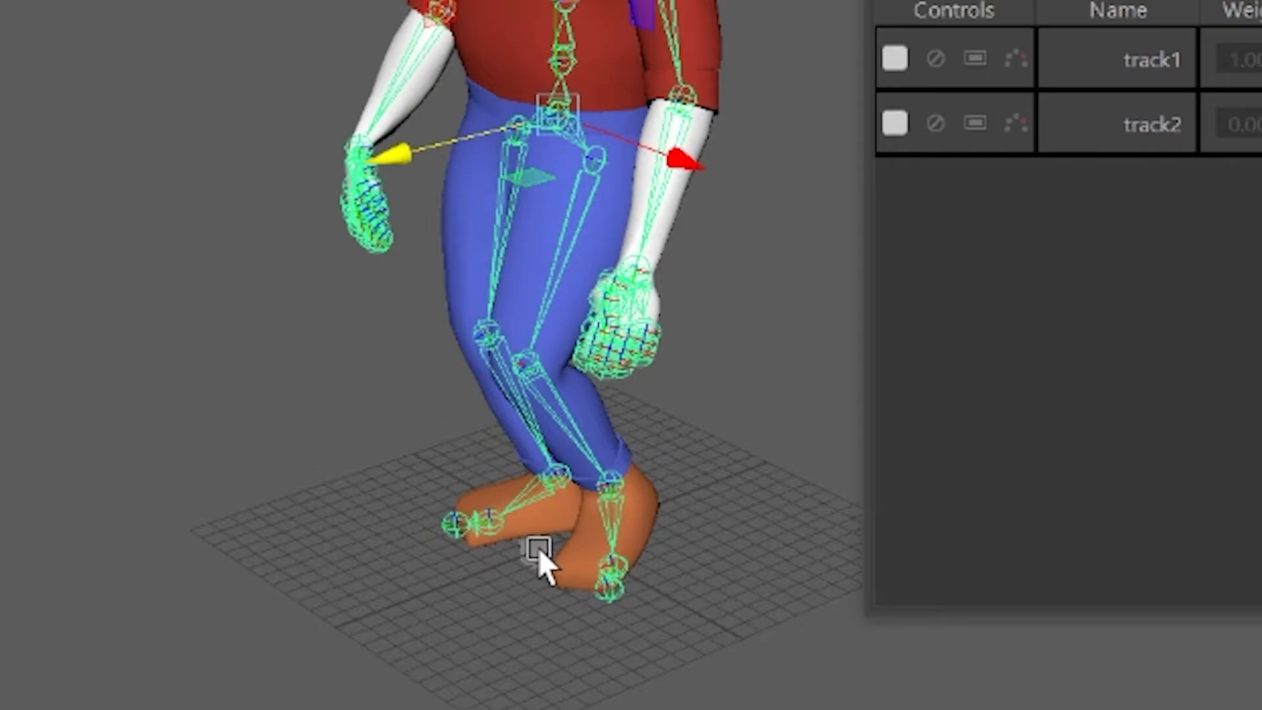
{"action": "left_click", "coordinate": [562, 507], "text": "shift"}
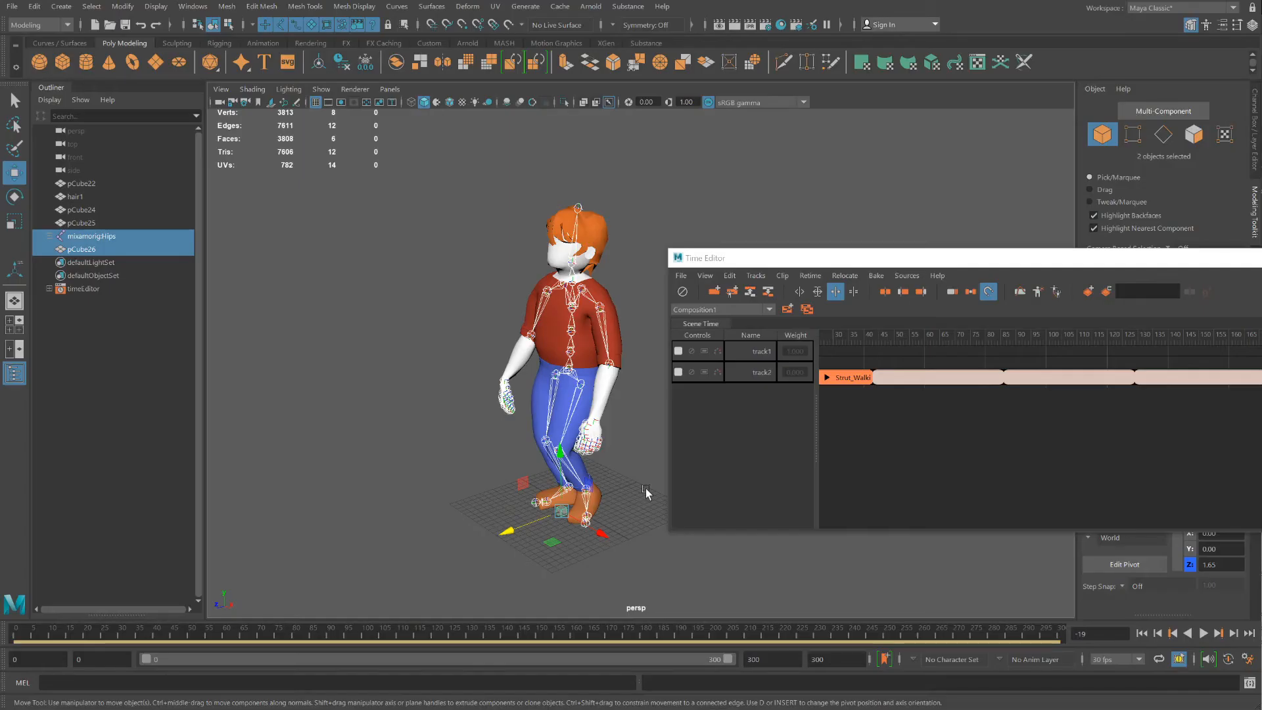
{"action": "key", "text": "p"}
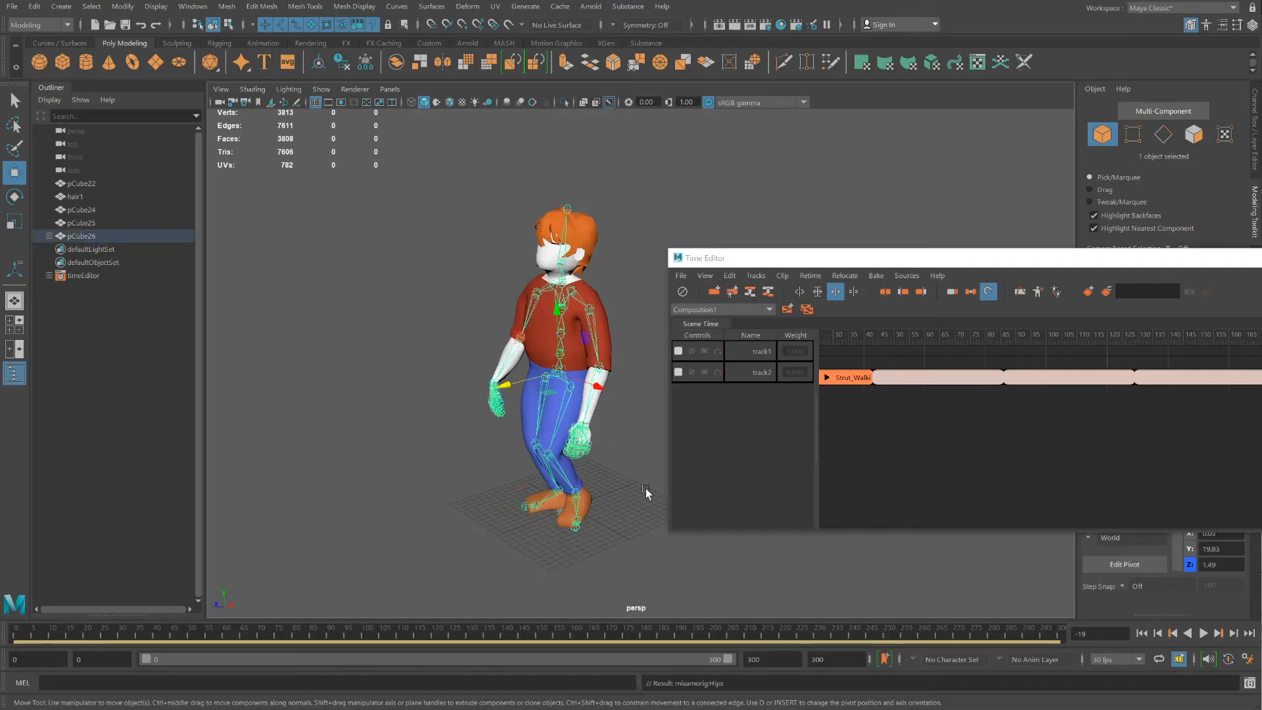
Move the parent cube with the character to about X 0.61, Y 1.31, Z 0.19
{"action": "left_click", "coordinate": [557, 512]}
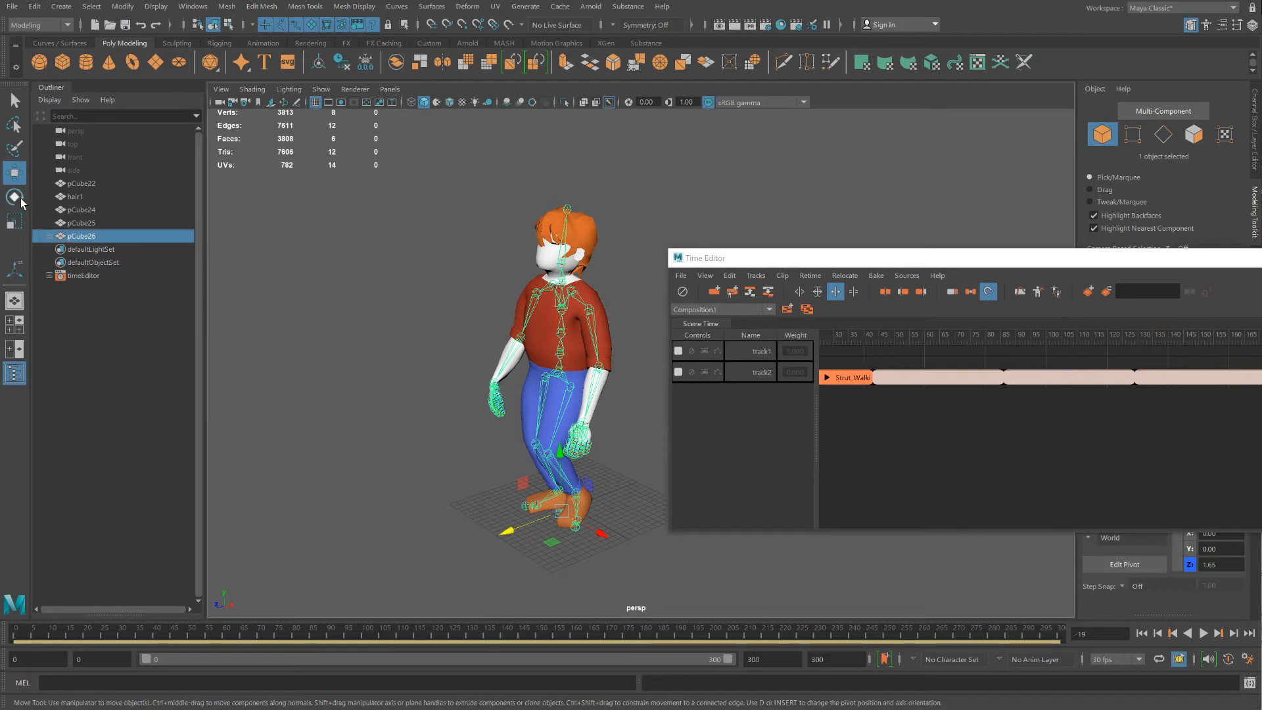
{"action": "mouse_move", "coordinate": [555, 506]}
{"action": "left_mouse_down"}
{"action": "mouse_move", "coordinate": [442, 463]}
{"action": "mouse_move", "coordinate": [570, 501]}
{"action": "left_mouse_up"}
{"action": "mouse_move", "coordinate": [851, 337]}
{"action": "left_mouse_down"}
{"action": "mouse_move", "coordinate": [990, 338]}
{"action": "mouse_move", "coordinate": [756, 381]}
{"action": "left_mouse_up"}
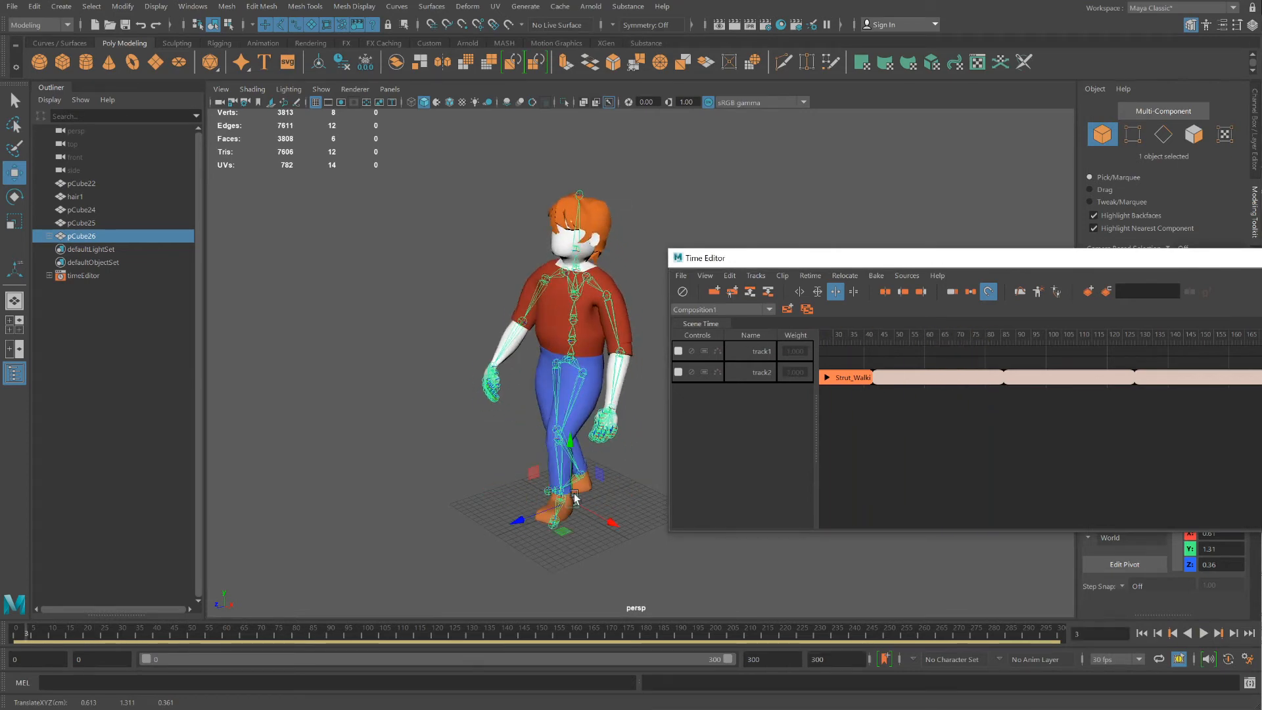
{"action": "scroll", "coordinate": [573, 498], "scroll_direction": "down", "scroll_amount": 3}
{"action": "scroll", "coordinate": [516, 452], "scroll_direction": "up", "scroll_amount": 3}
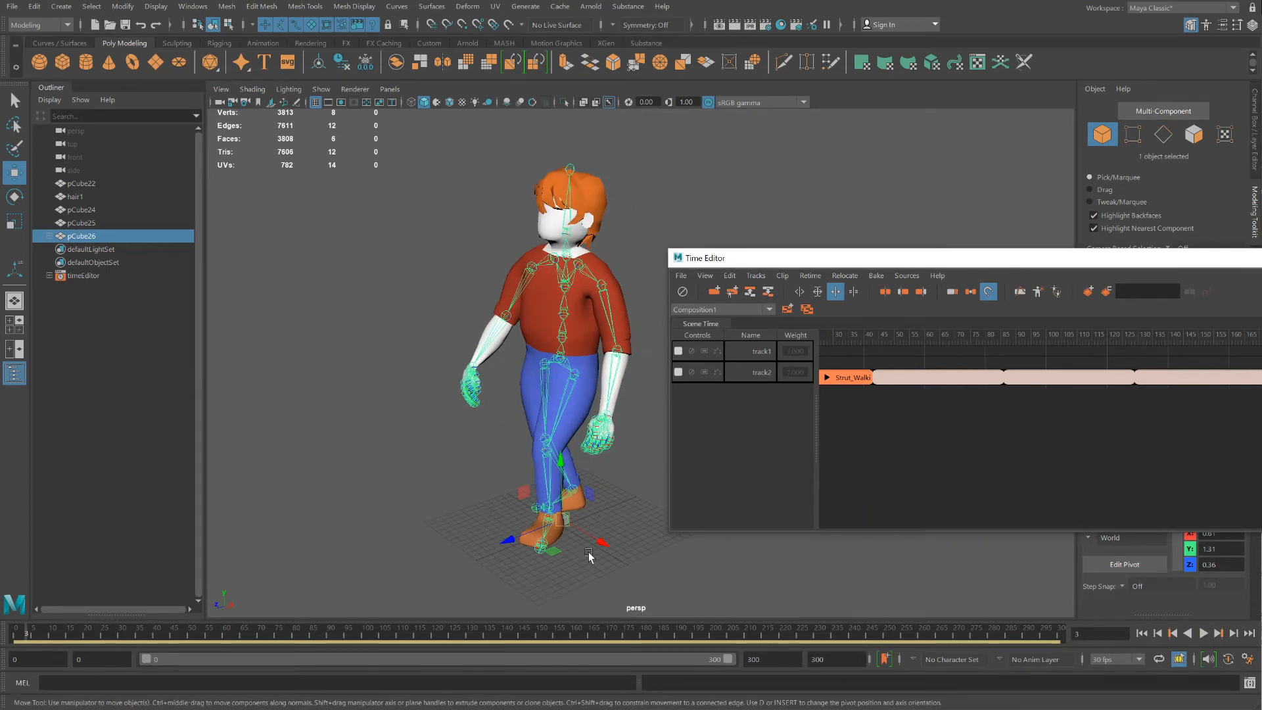
{"action": "left_click_drag", "start_coordinate": [508, 538], "coordinate": [509, 538]}
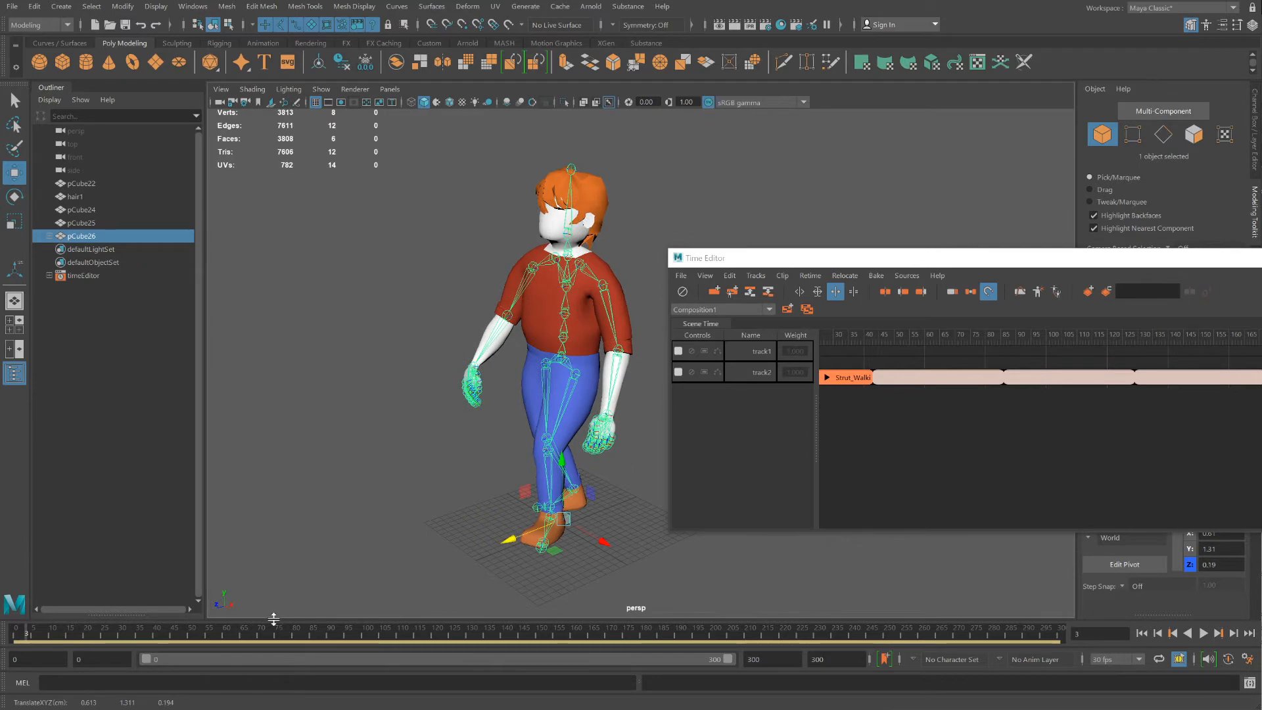
Try animating the cube by moving it forward along Z to about 50.97 at frame 90
{"action": "left_click_drag", "start_coordinate": [169, 638], "coordinate": [6, 635]}
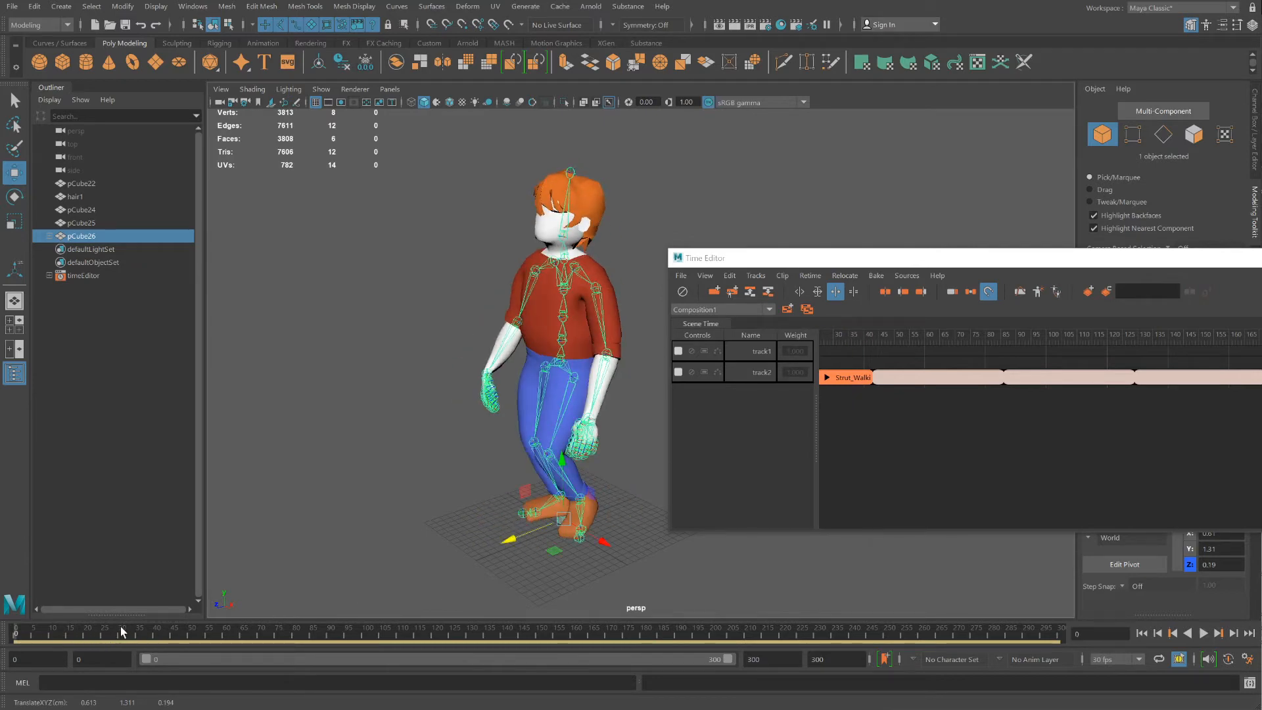
{"action": "left_click_drag", "start_coordinate": [125, 628], "coordinate": [329, 644]}
{"action": "scroll", "coordinate": [397, 572], "scroll_direction": "down", "scroll_amount": 3}
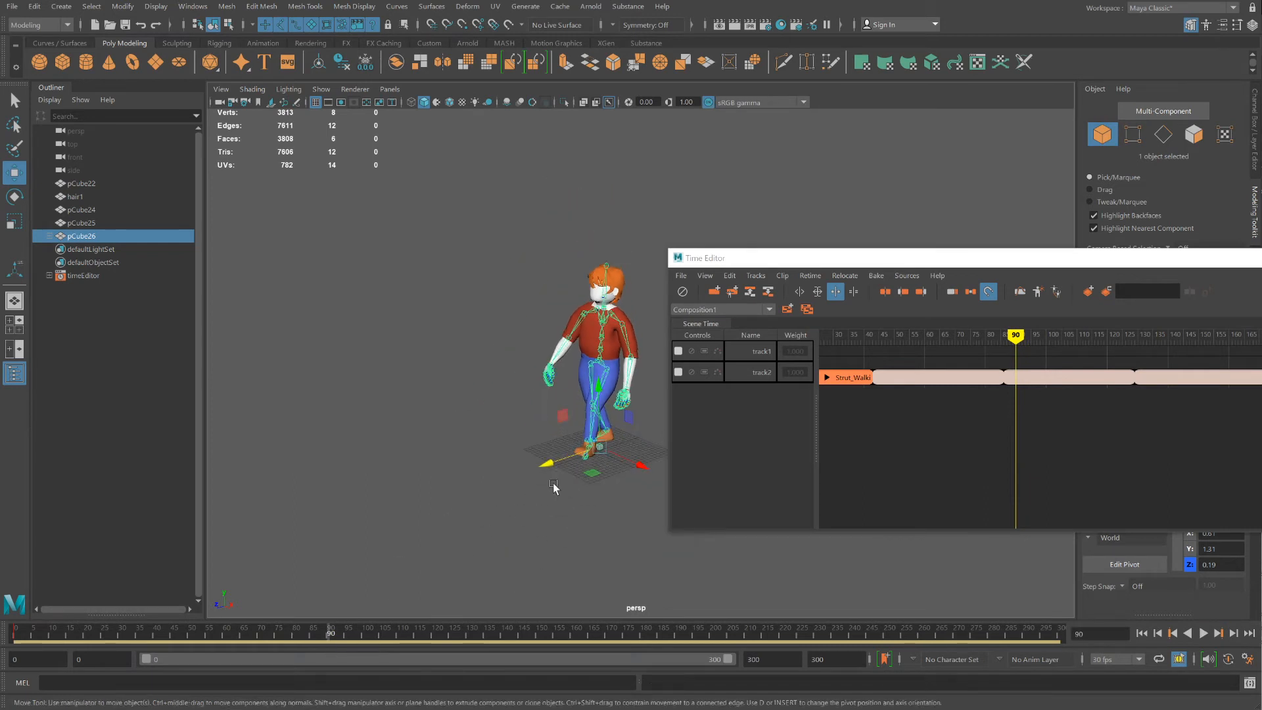
{"action": "left_click_drag", "start_coordinate": [545, 464], "coordinate": [433, 498]}
{"action": "left_click_drag", "start_coordinate": [321, 520], "coordinate": [311, 523]}
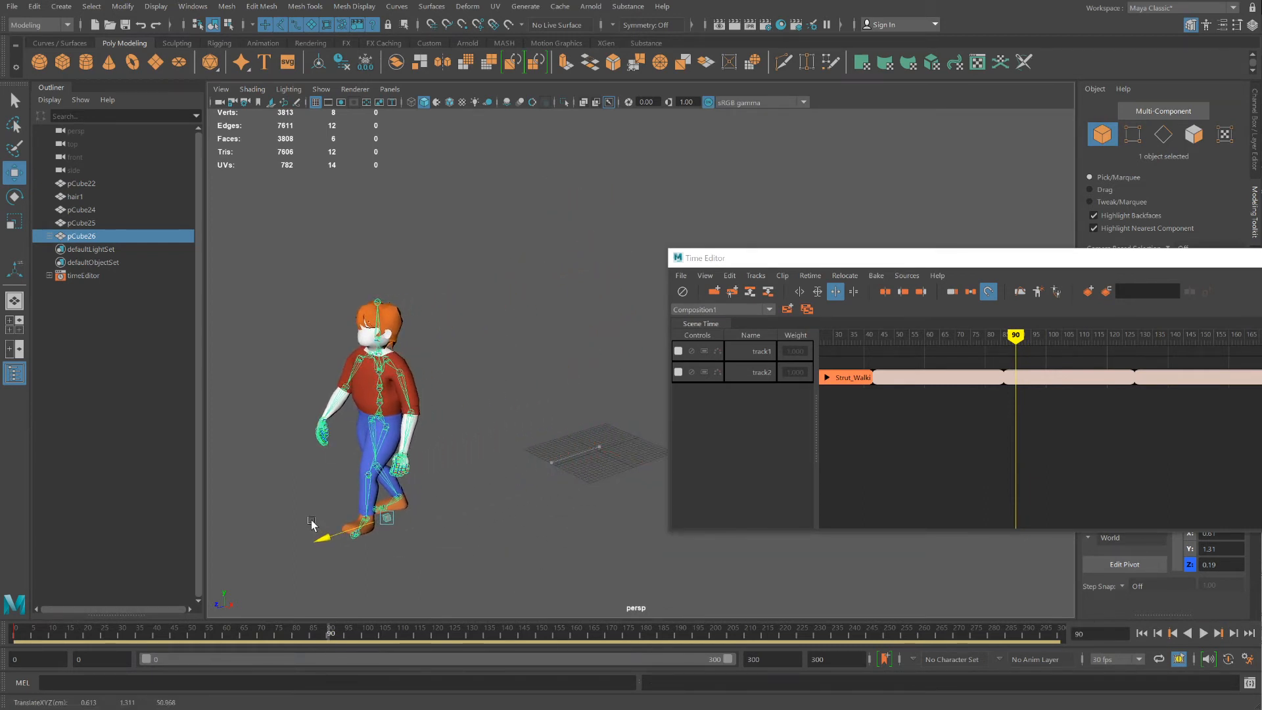
Delete the cube's keyframes across the time range from frame 0 to about frame 94
{"action": "left_click_drag", "start_coordinate": [330, 635], "coordinate": [11, 629]}
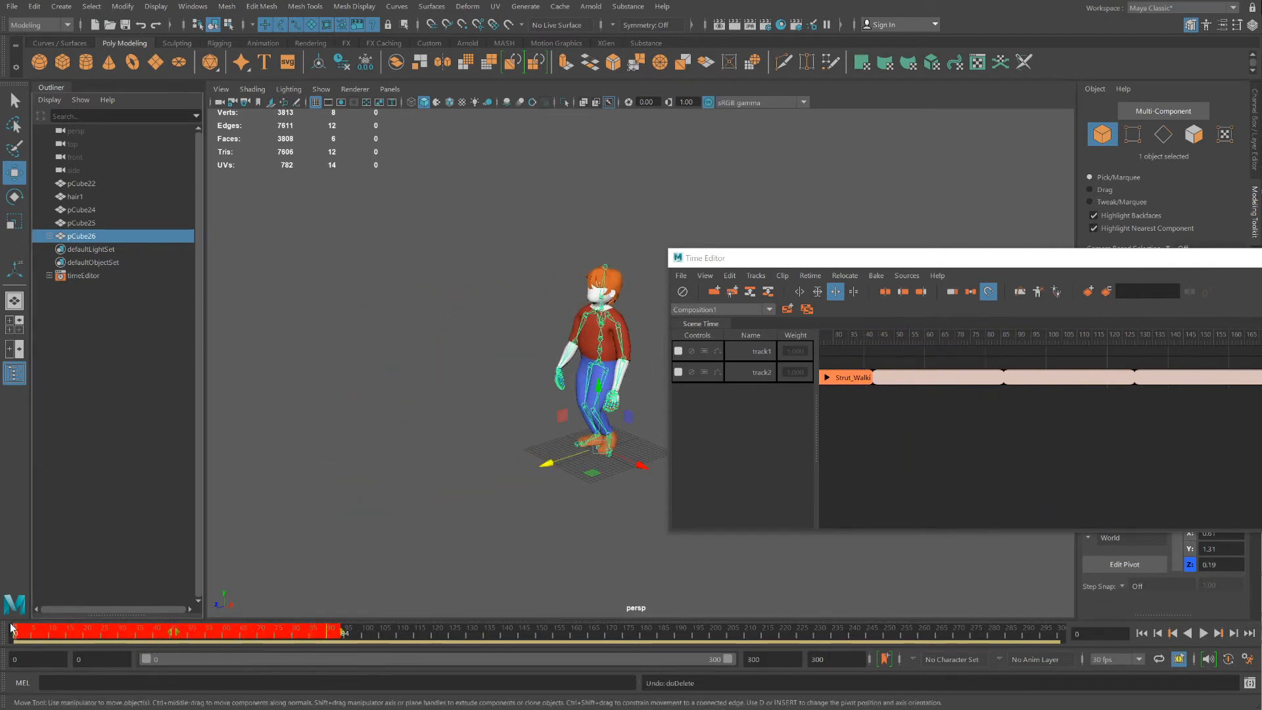
{"action": "right_click", "coordinate": [292, 632]}
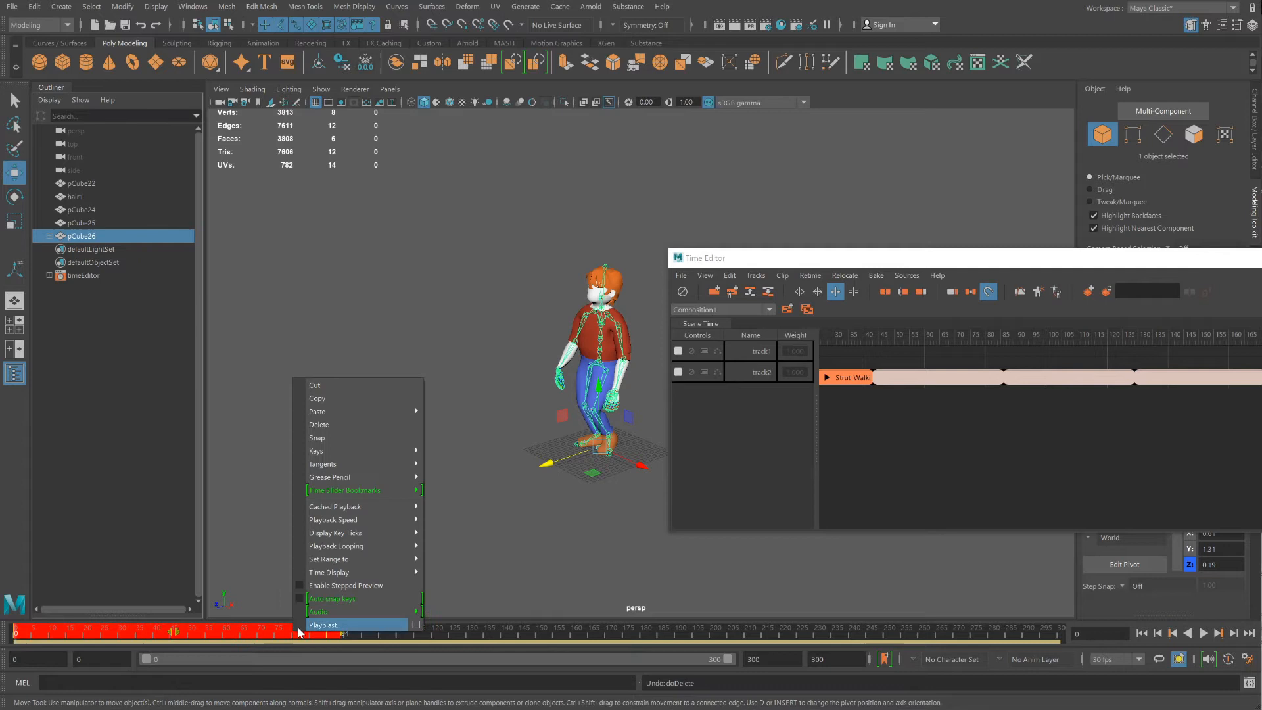
{"action": "left_click", "coordinate": [342, 423]}
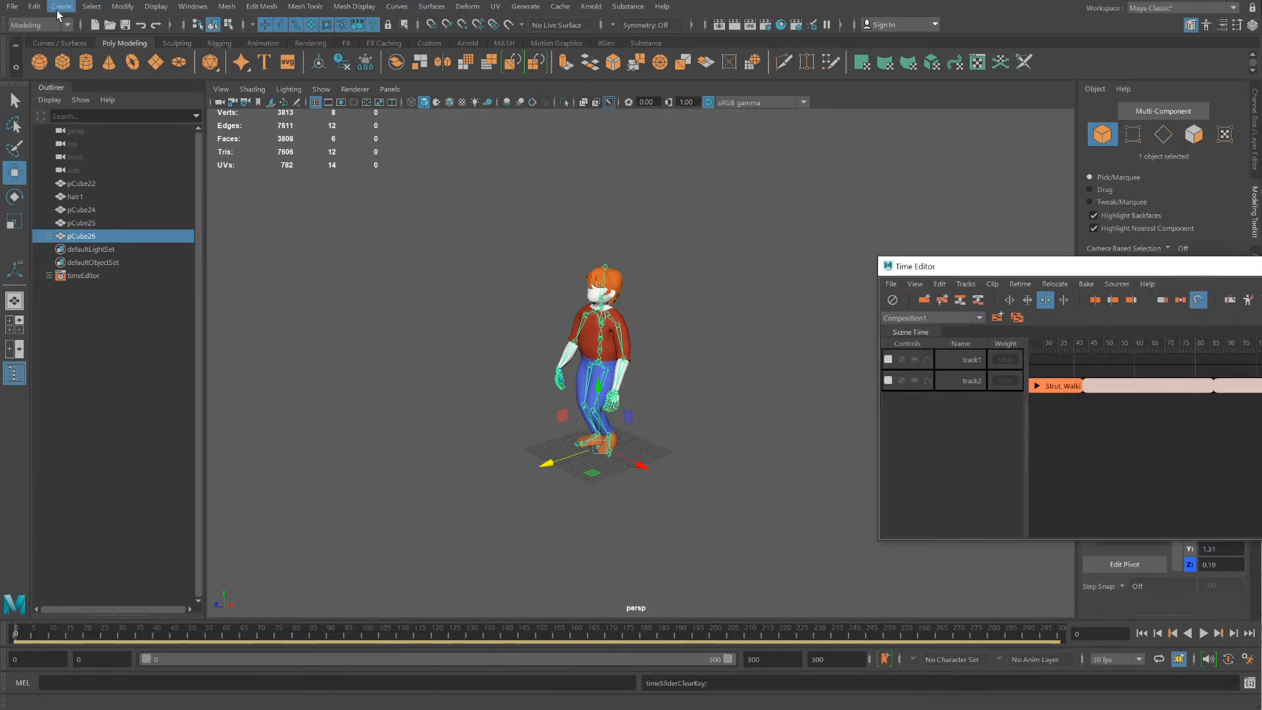
Draw a winding five-point path on the ground with the EP Curve Tool, starting at the character's feet
{"action": "left_click", "coordinate": [58, 8]}
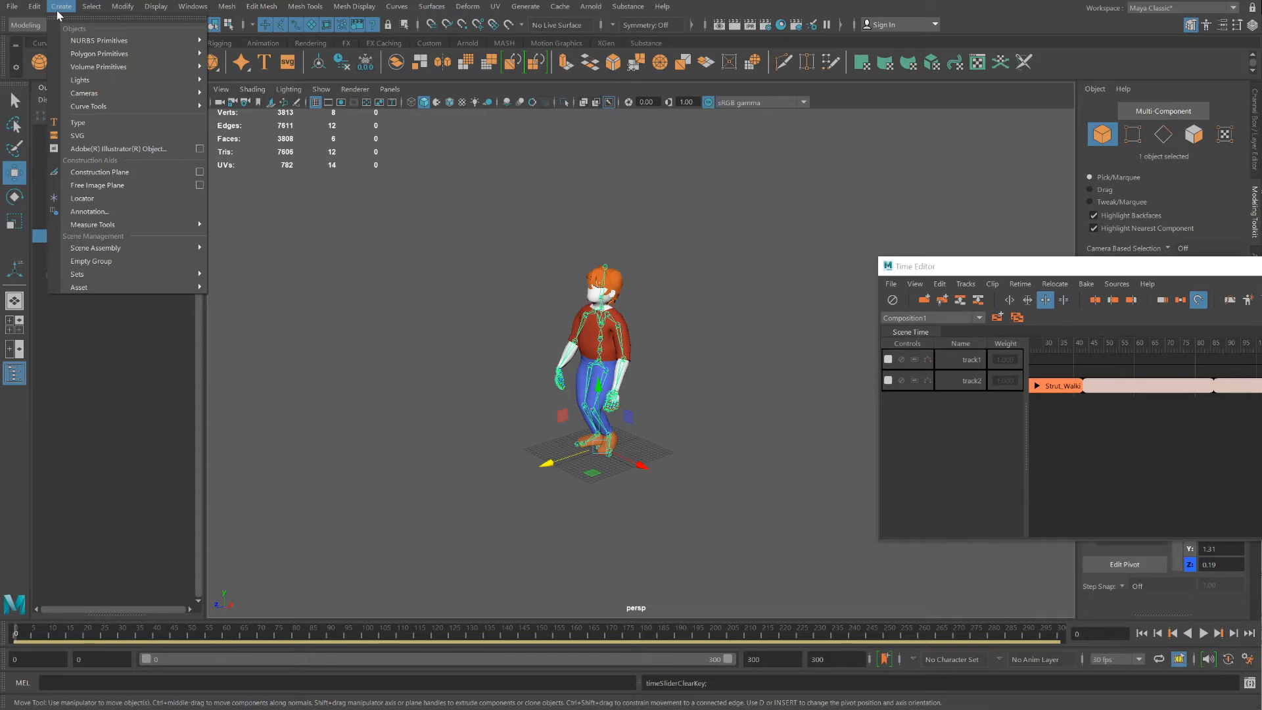
{"action": "mouse_move", "coordinate": [98, 106]}
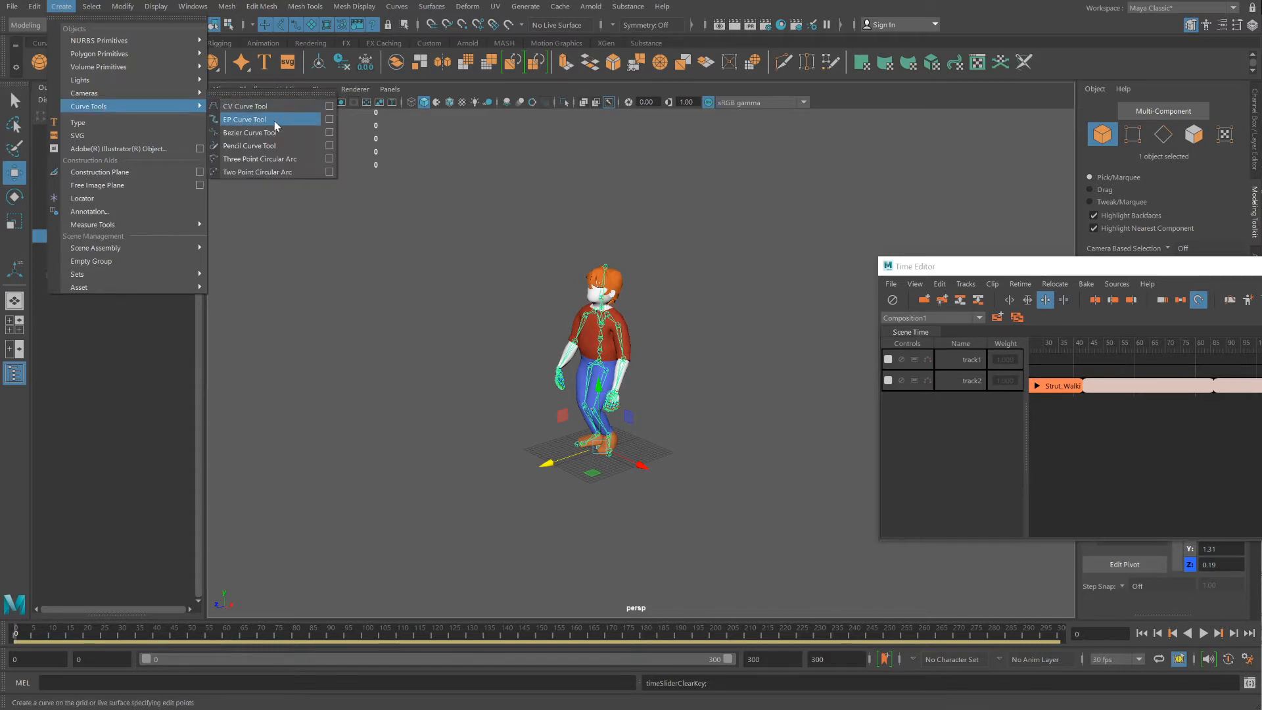
{"action": "left_click", "coordinate": [276, 121]}
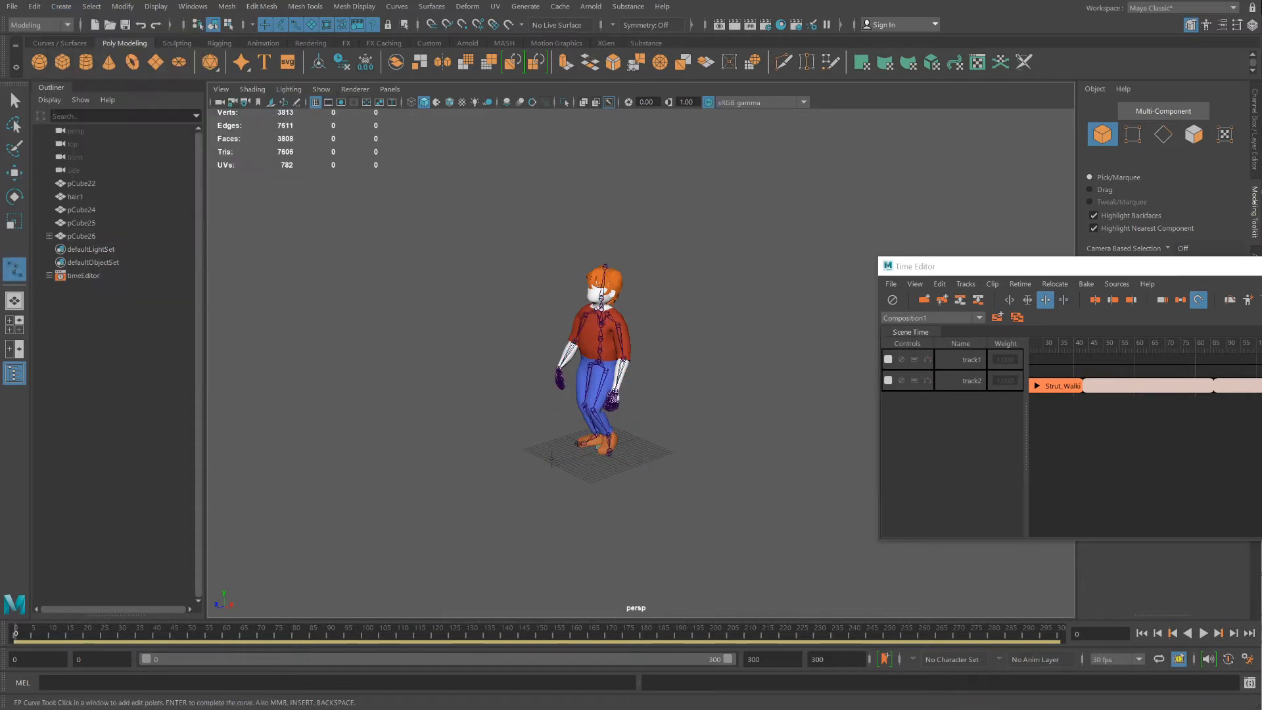
{"action": "left_click", "coordinate": [586, 453]}
{"action": "left_click", "coordinate": [415, 454]}
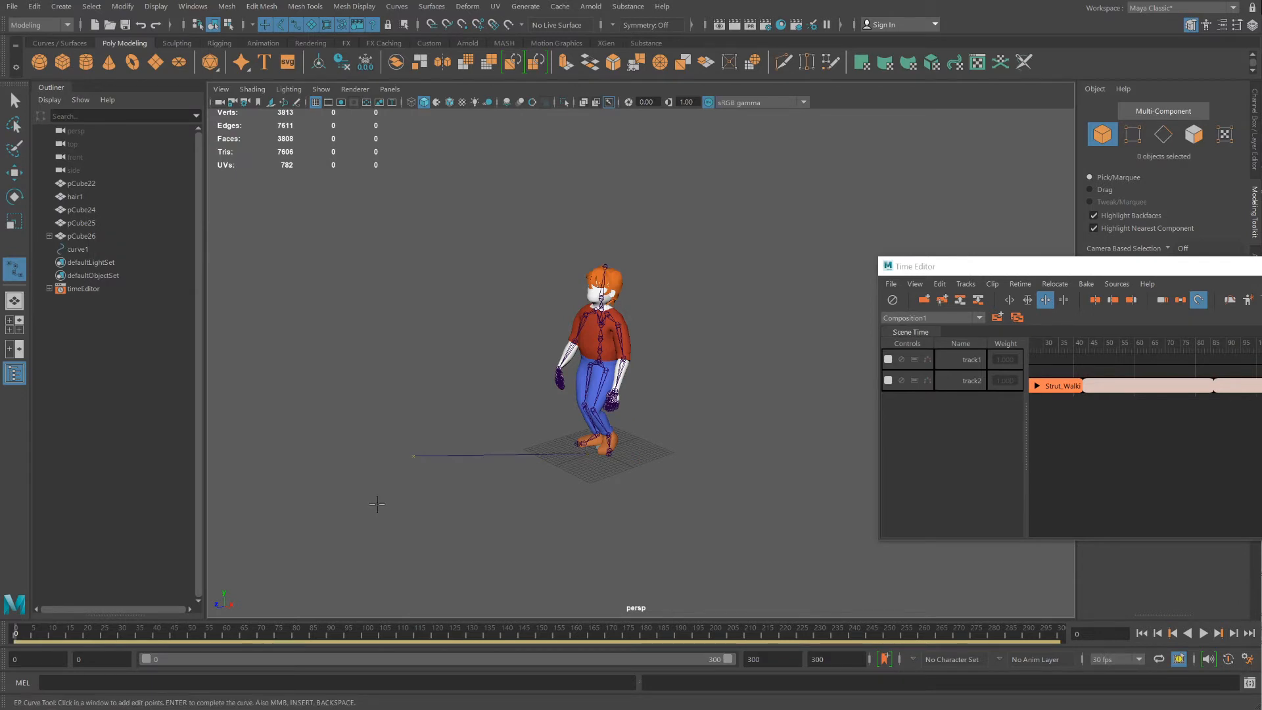
{"action": "left_click", "coordinate": [390, 513]}
{"action": "left_click", "coordinate": [635, 507]}
{"action": "left_click", "coordinate": [797, 561]}
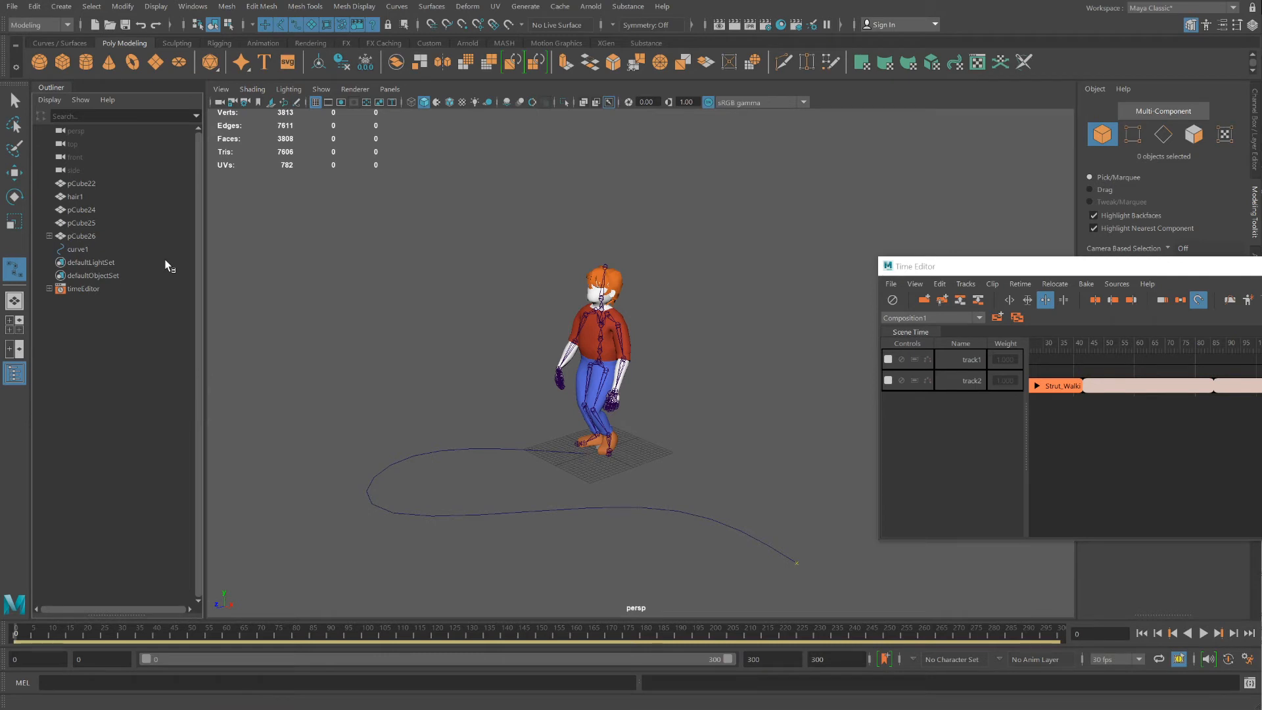
{"action": "key", "text": "Return"}
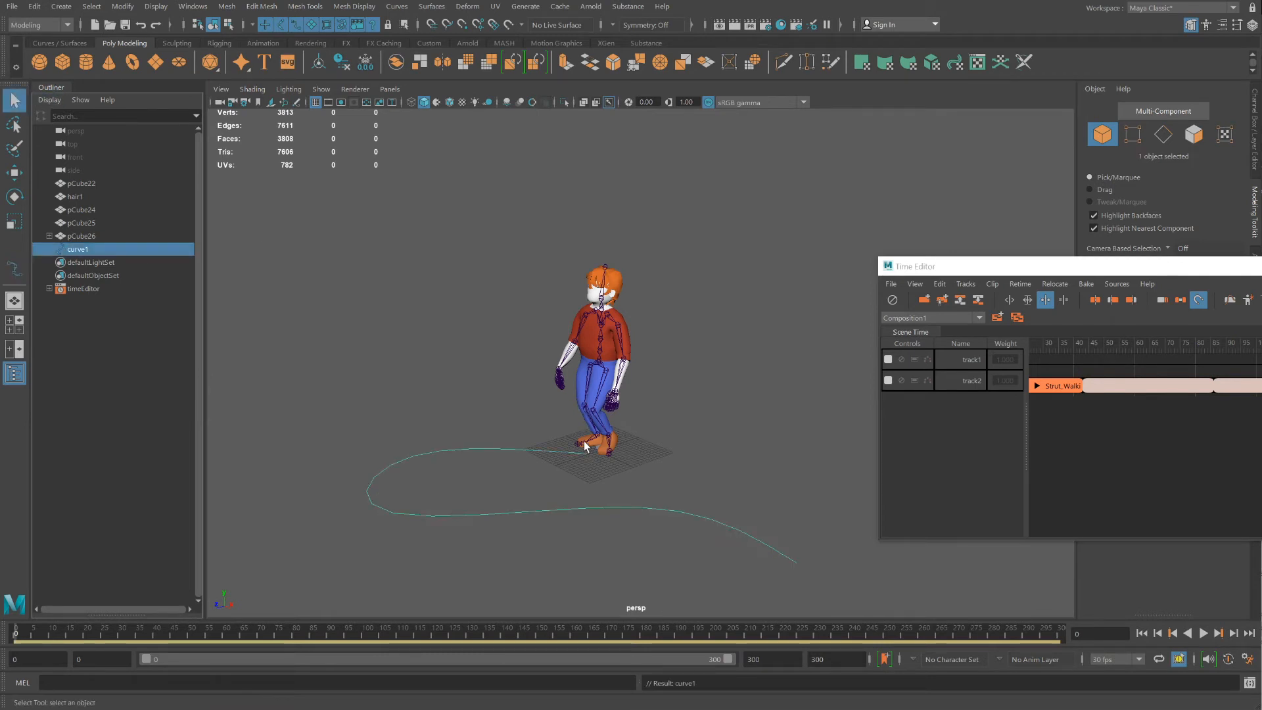
Attach the parent cube at the character's feet to the drawn curve with Attach to Motion Path
{"action": "scroll", "coordinate": [599, 446], "scroll_direction": "up", "scroll_amount": 2}
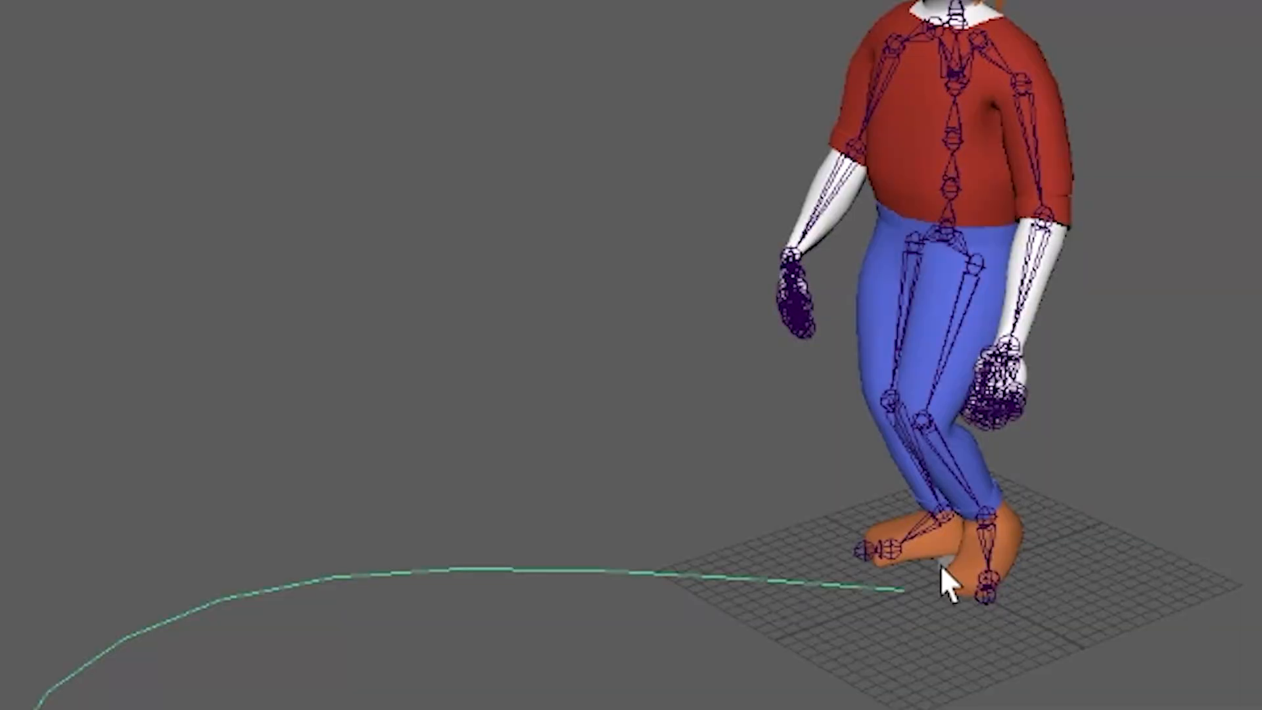
{"action": "left_click", "coordinate": [585, 471]}
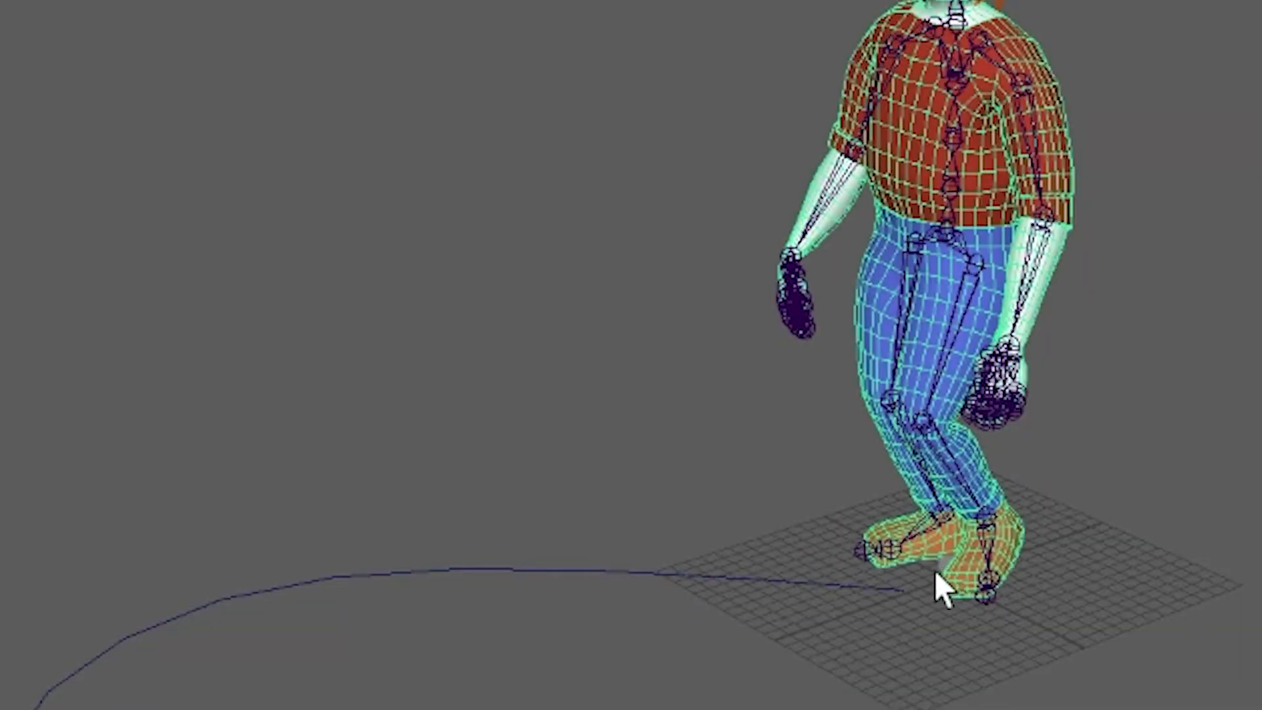
{"action": "left_click_drag", "start_coordinate": [583, 472], "coordinate": [599, 472], "text": "alt"}
{"action": "left_click_drag", "start_coordinate": [983, 571], "coordinate": [991, 570], "text": "alt"}
{"action": "left_click", "coordinate": [1019, 584]}
{"action": "middle_click_drag", "start_coordinate": [1018, 584], "coordinate": [846, 314], "text": "alt"}
{"action": "scroll", "coordinate": [846, 314], "scroll_direction": "up", "scroll_amount": 3}
{"action": "scroll", "coordinate": [847, 319], "scroll_direction": "down", "scroll_amount": 3}
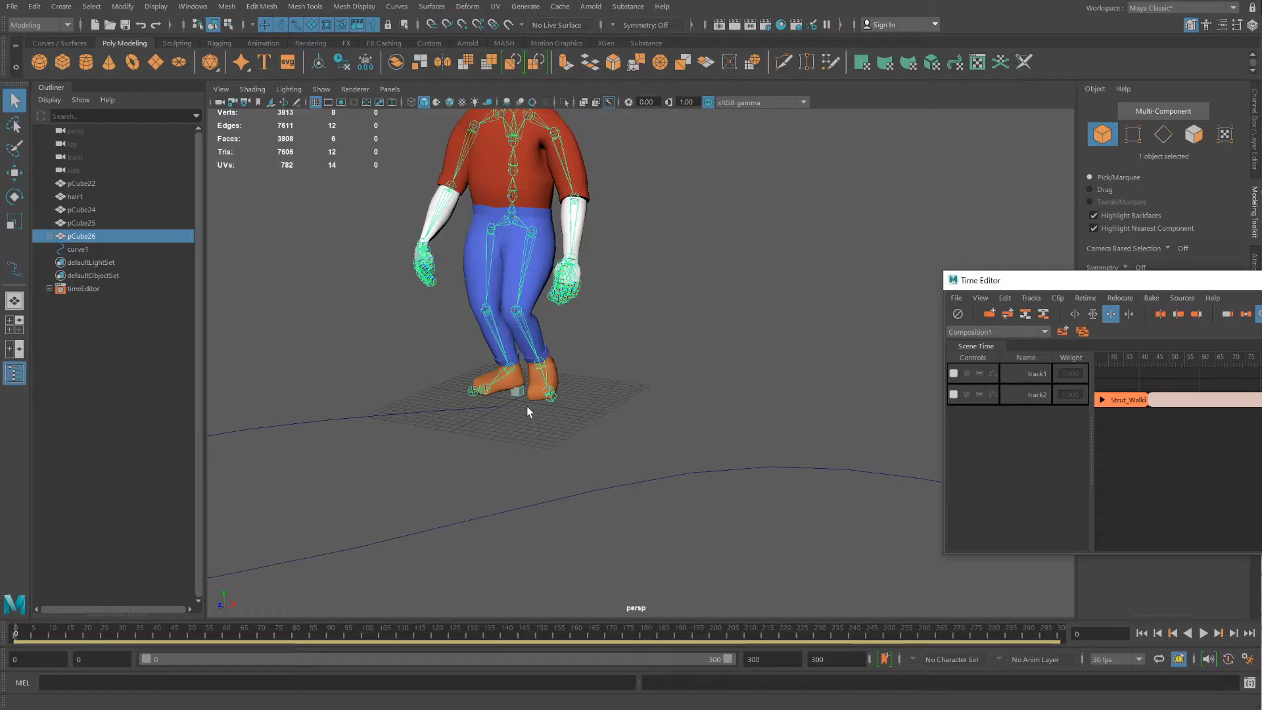
{"action": "left_click", "coordinate": [453, 410], "text": "shift"}
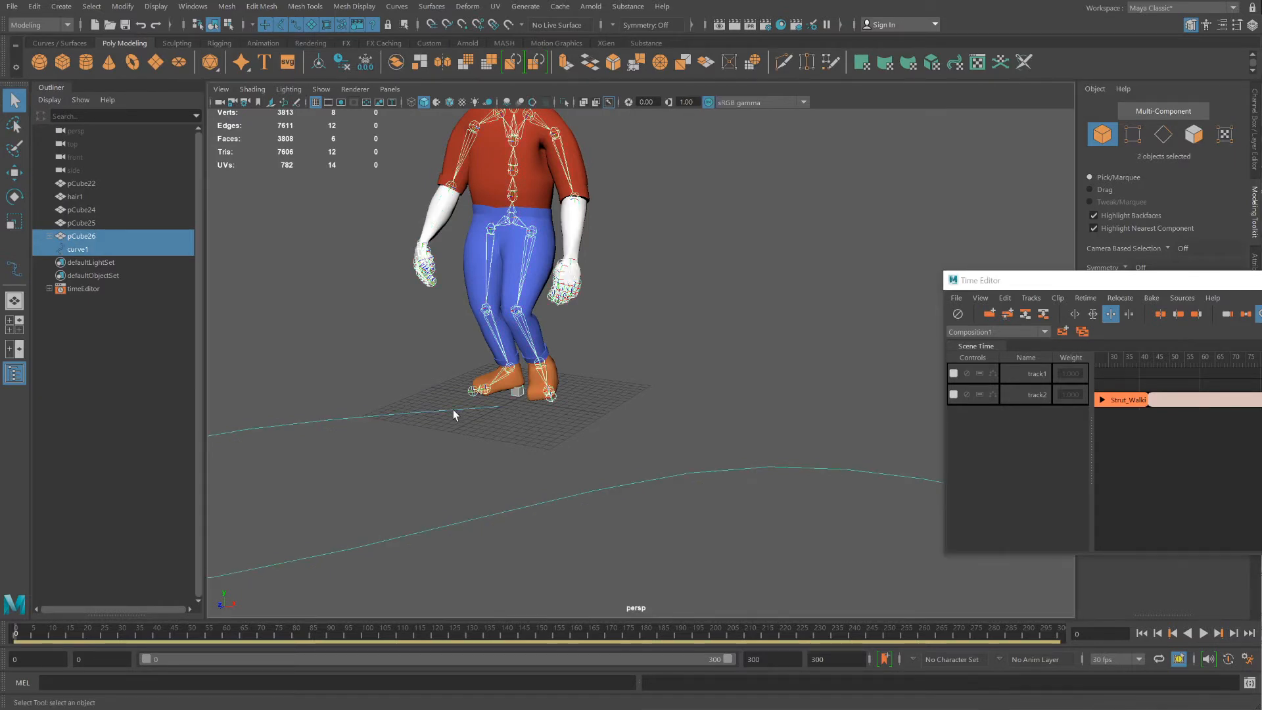
{"action": "left_click", "coordinate": [29, 25]}
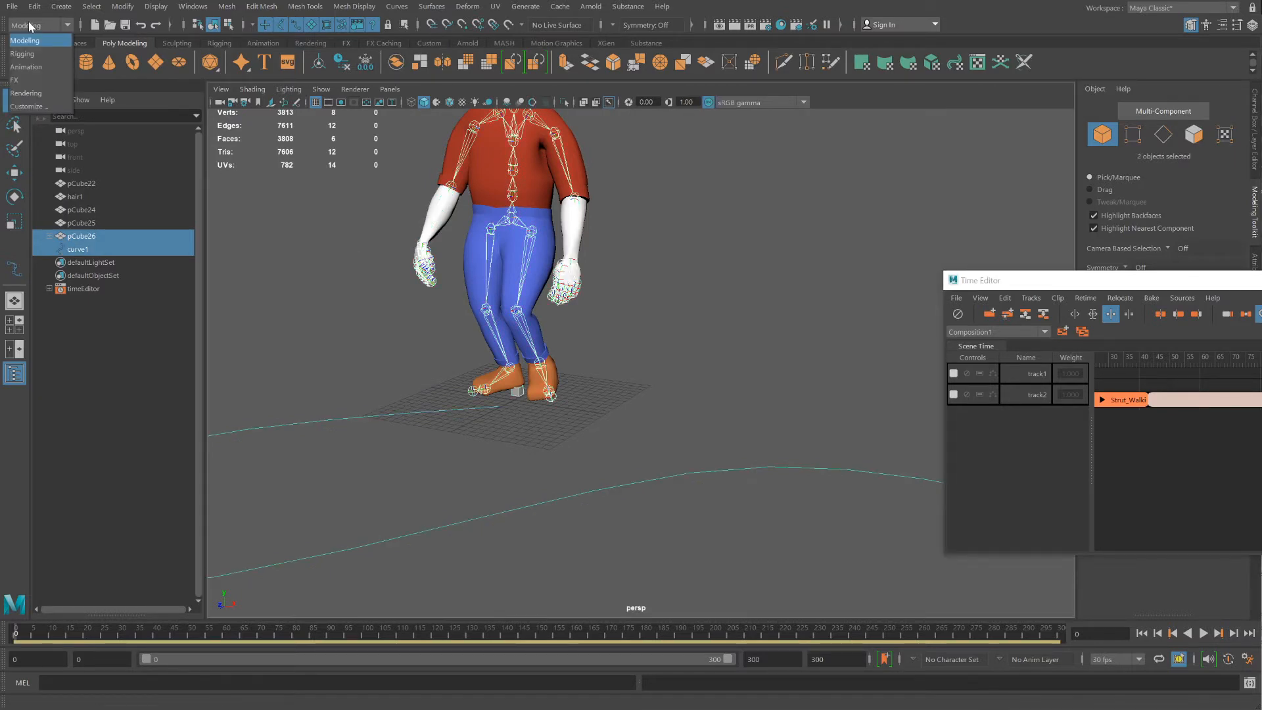
{"action": "left_click", "coordinate": [26, 67]}
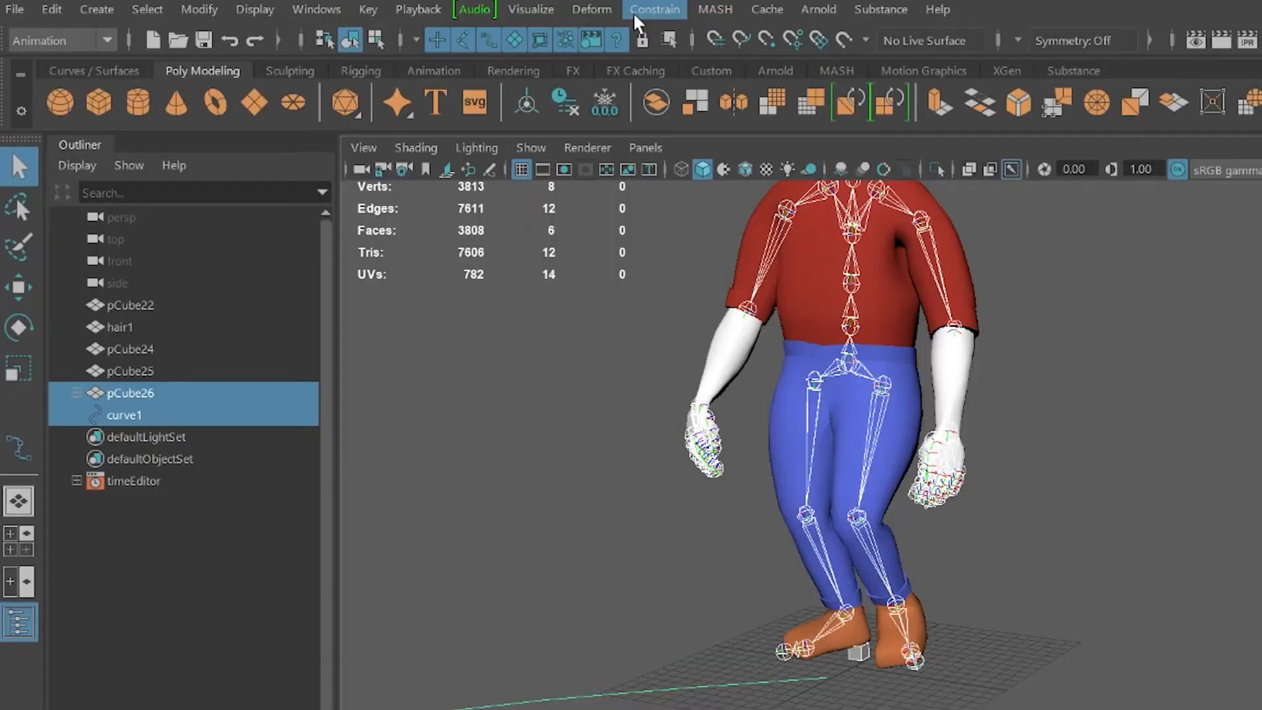
{"action": "left_click", "coordinate": [384, 7]}
{"action": "mouse_move", "coordinate": [431, 136]}
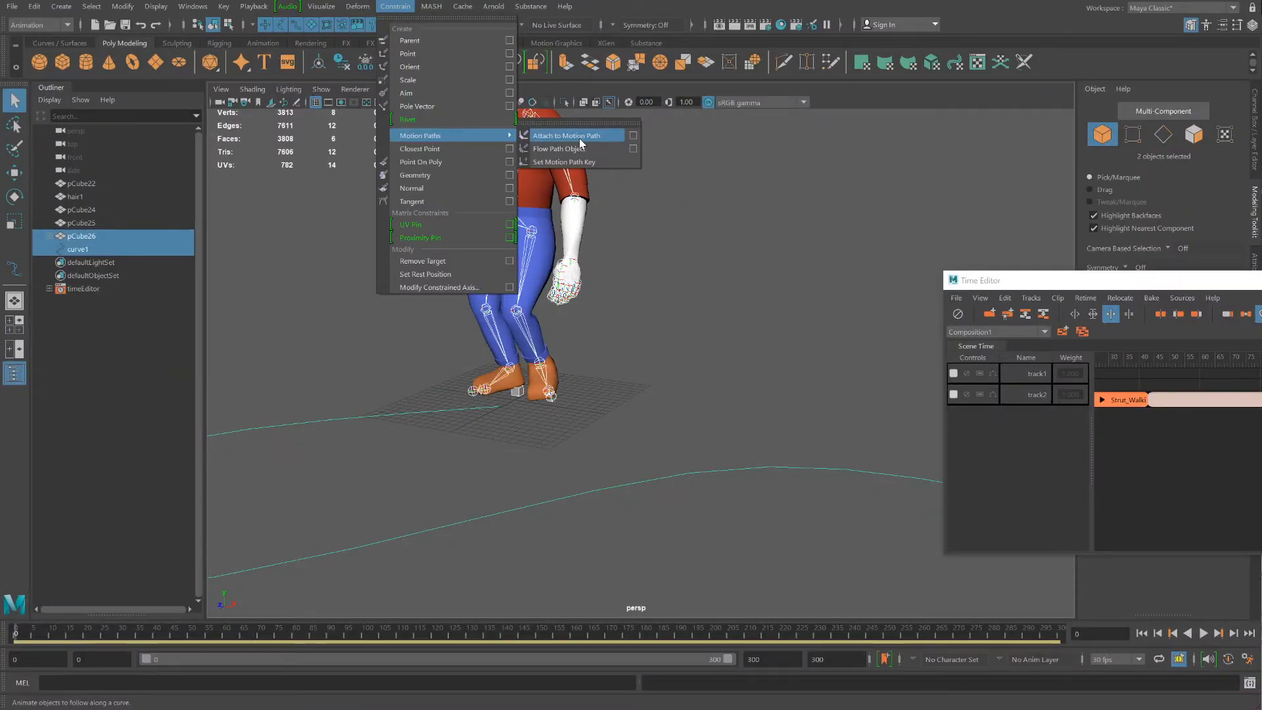
{"action": "left_click", "coordinate": [585, 136]}
{"action": "scroll", "coordinate": [597, 440], "scroll_direction": "down", "scroll_amount": 5}
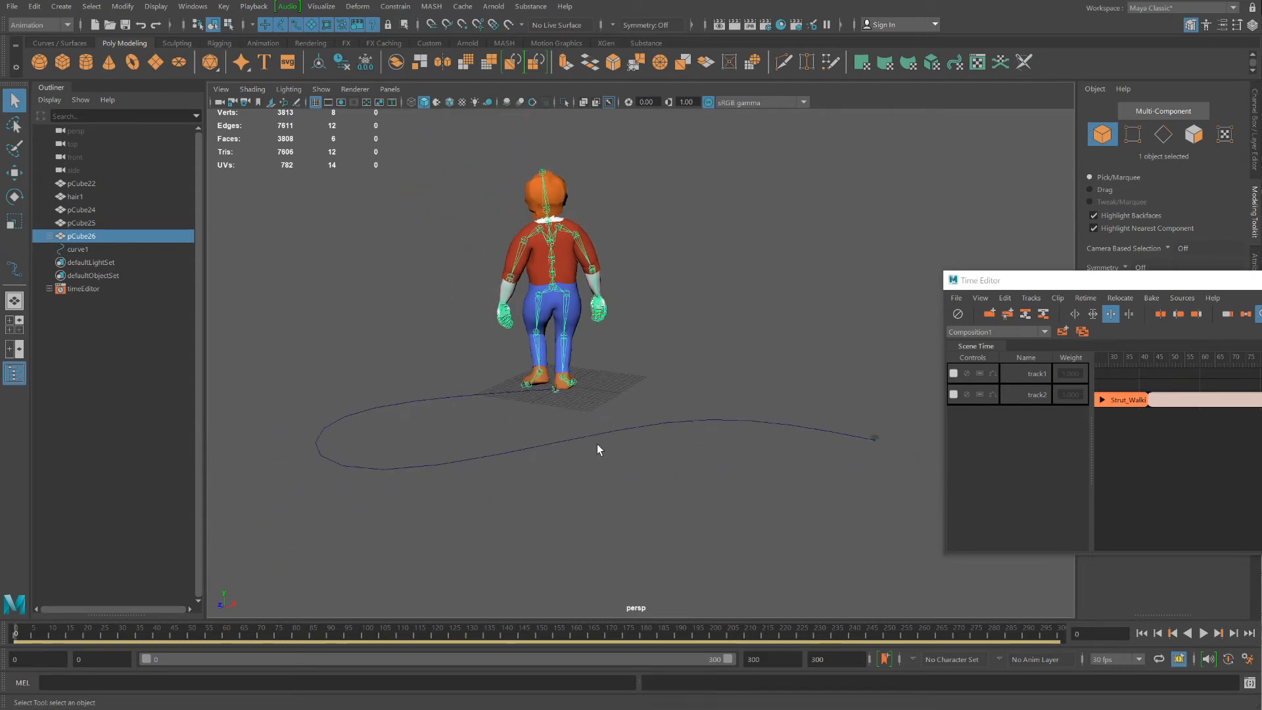
Return to frame 1 and close the Time Editor to clear the view of the path
{"action": "left_click_drag", "start_coordinate": [1158, 284], "coordinate": [1056, 246]}
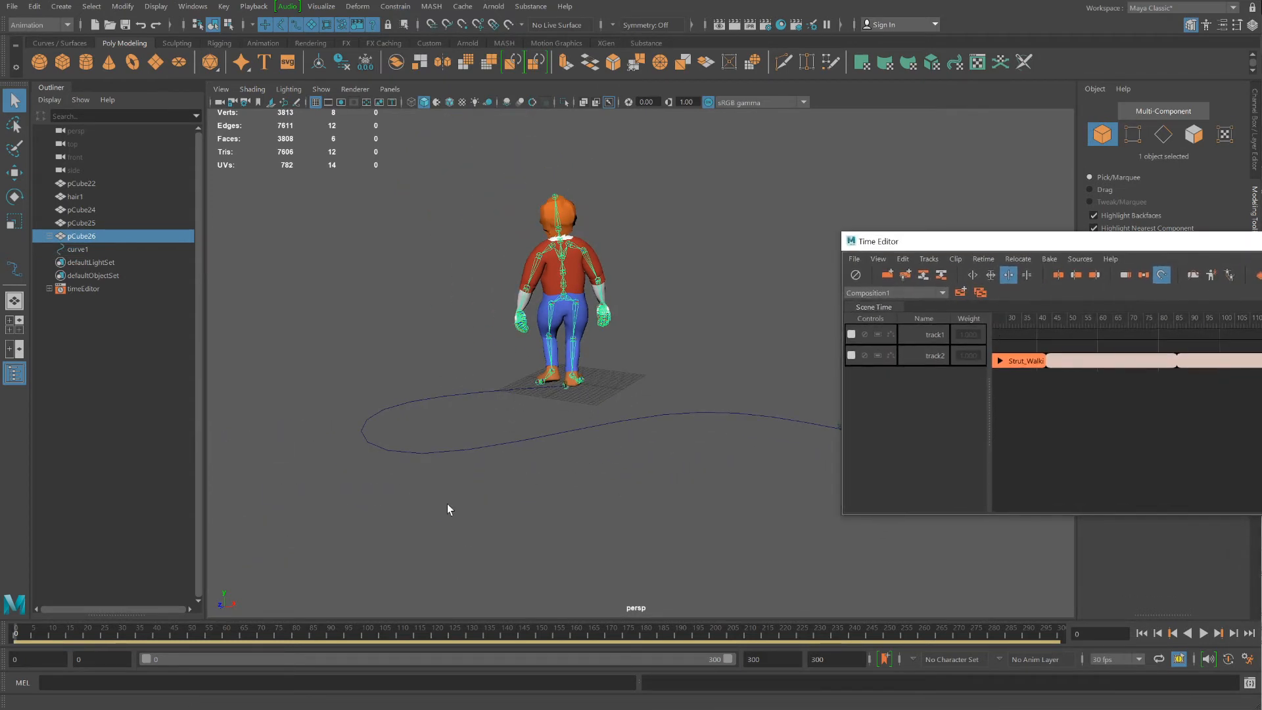
{"action": "mouse_move", "coordinate": [20, 632]}
{"action": "left_mouse_down"}
{"action": "mouse_move", "coordinate": [724, 650]}
{"action": "mouse_move", "coordinate": [17, 640]}
{"action": "left_mouse_up"}
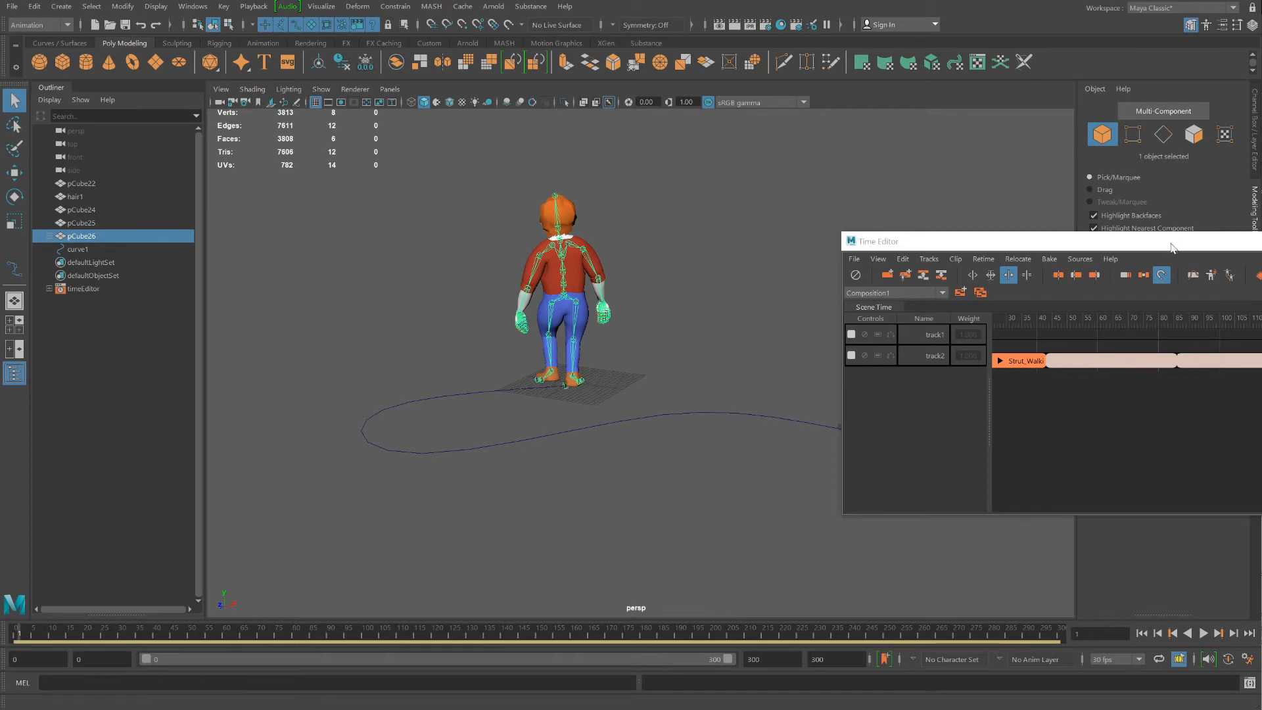
{"action": "left_click_drag", "start_coordinate": [1173, 244], "coordinate": [774, 440]}
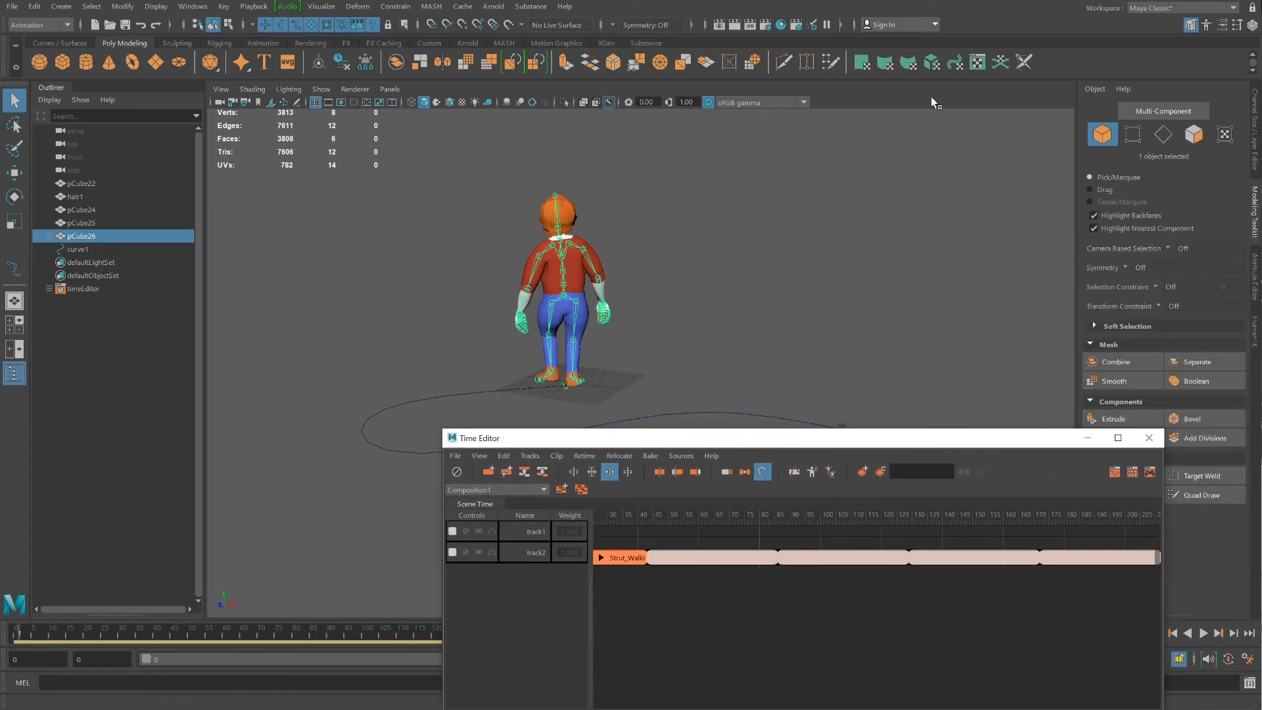
{"action": "left_click", "coordinate": [1148, 438]}
Set the Front Axis of the cube's motionPath1 to Z and scrub through the animation to check the walking direction
{"action": "key", "text": "ctrl+a"}
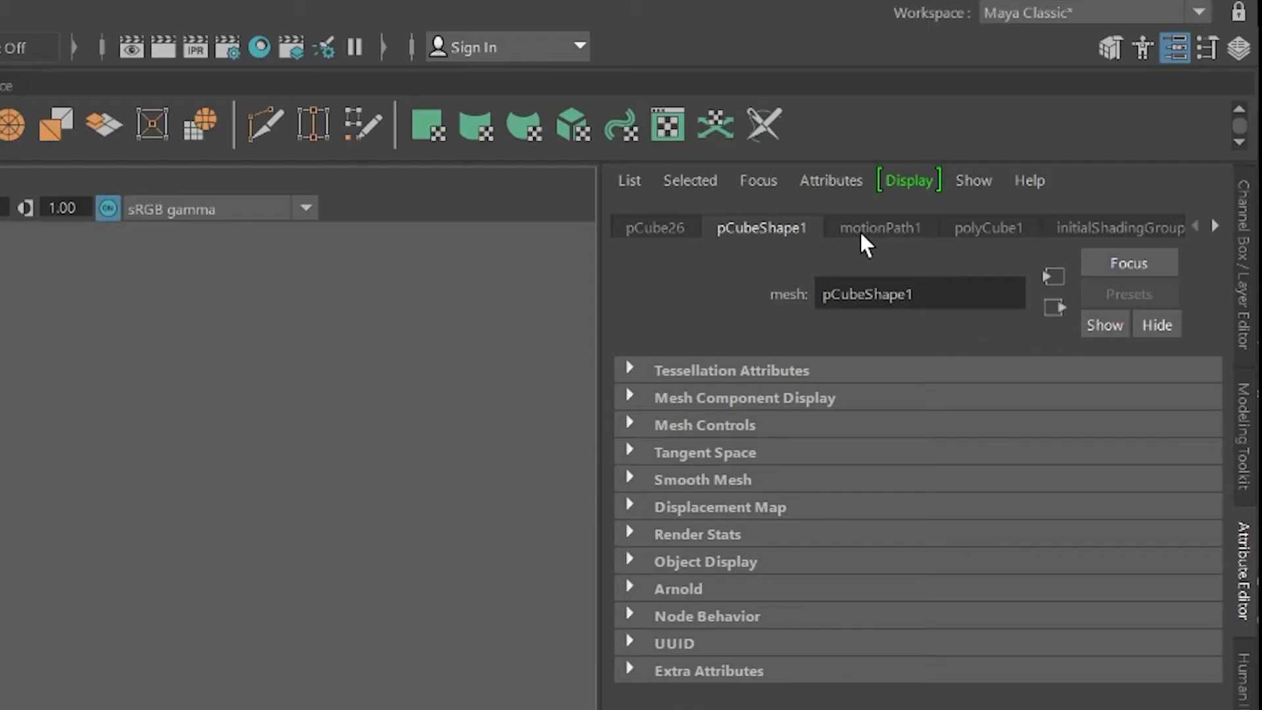
{"action": "left_click", "coordinate": [1076, 113]}
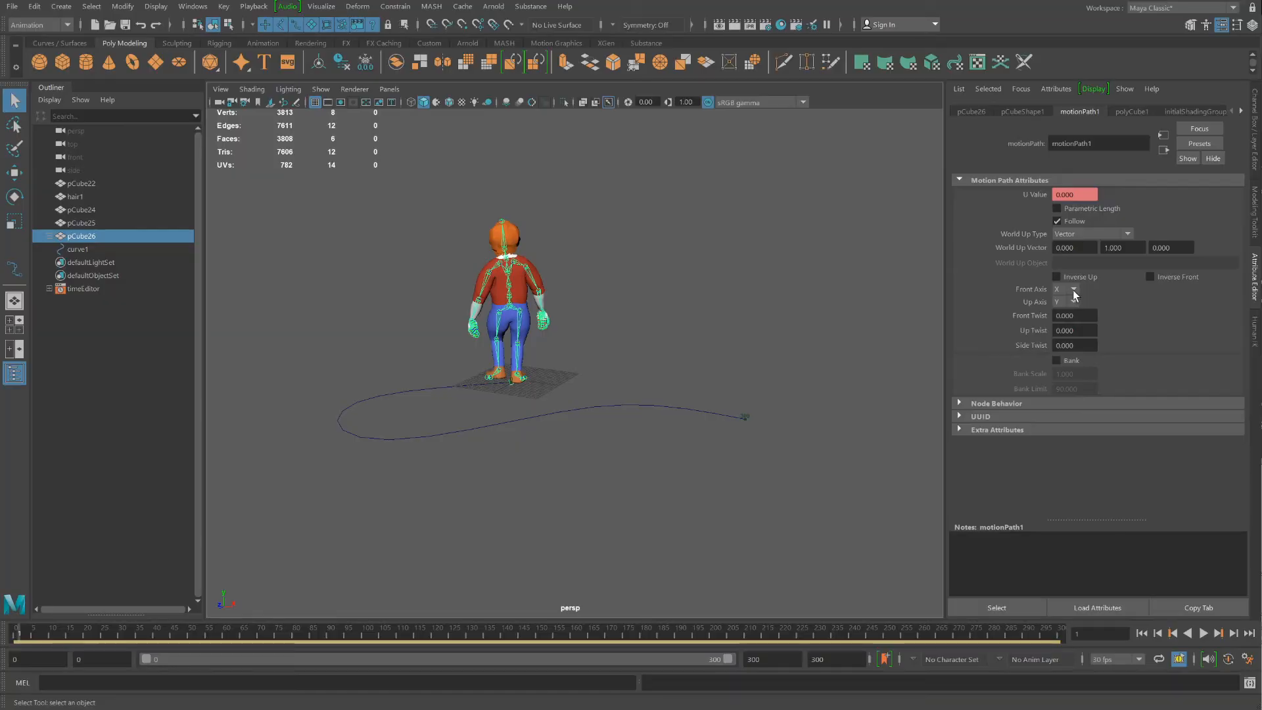
{"action": "left_click", "coordinate": [865, 597]}
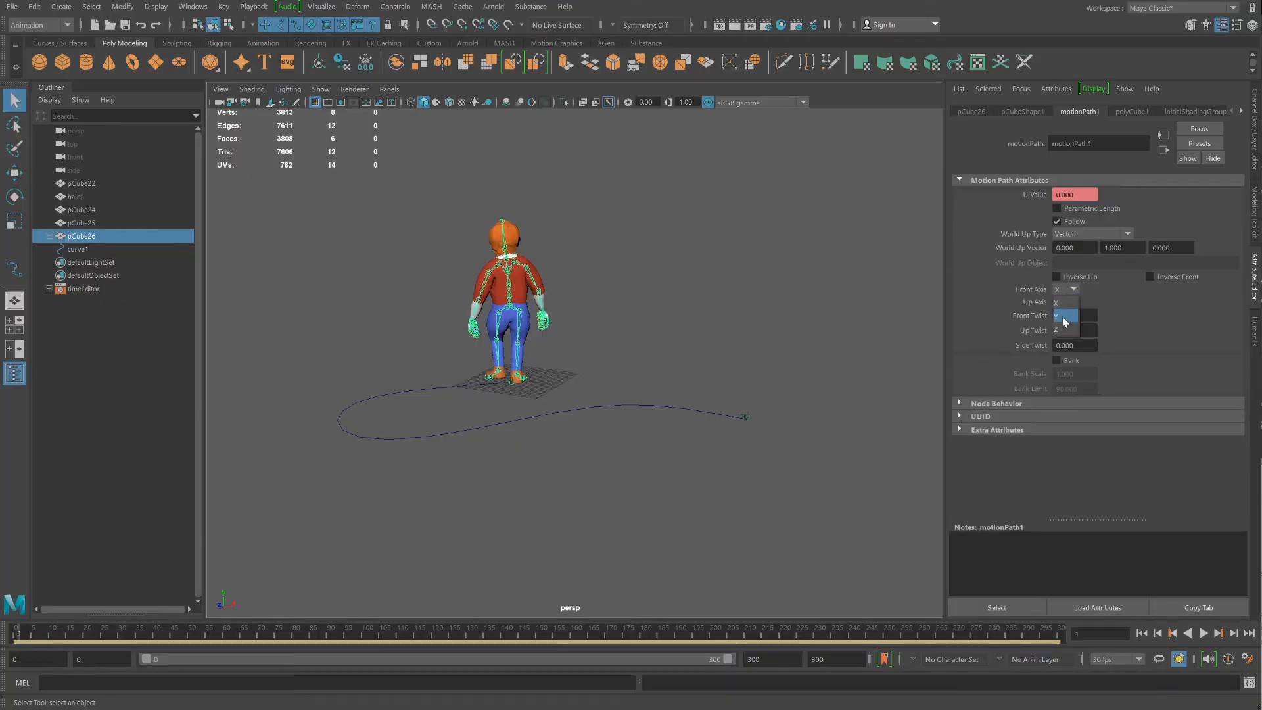
{"action": "left_click", "coordinate": [1062, 316]}
{"action": "left_click", "coordinate": [1065, 288]}
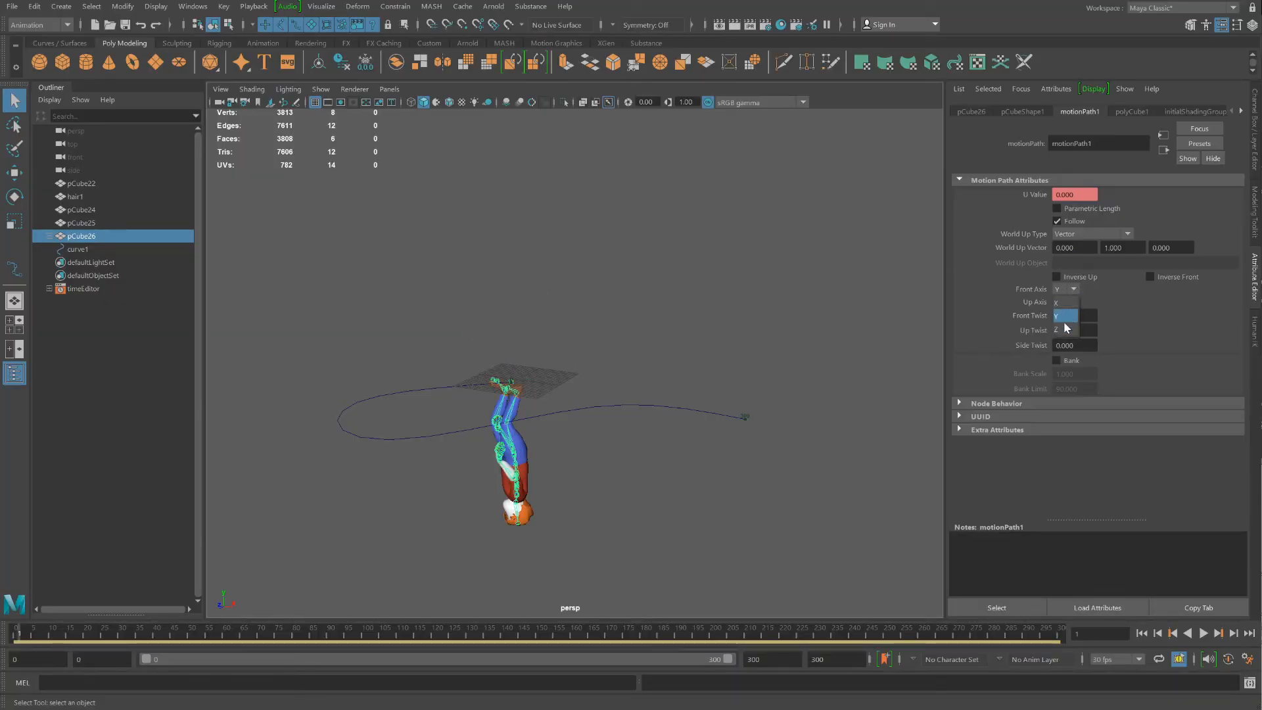
{"action": "left_click", "coordinate": [1064, 330]}
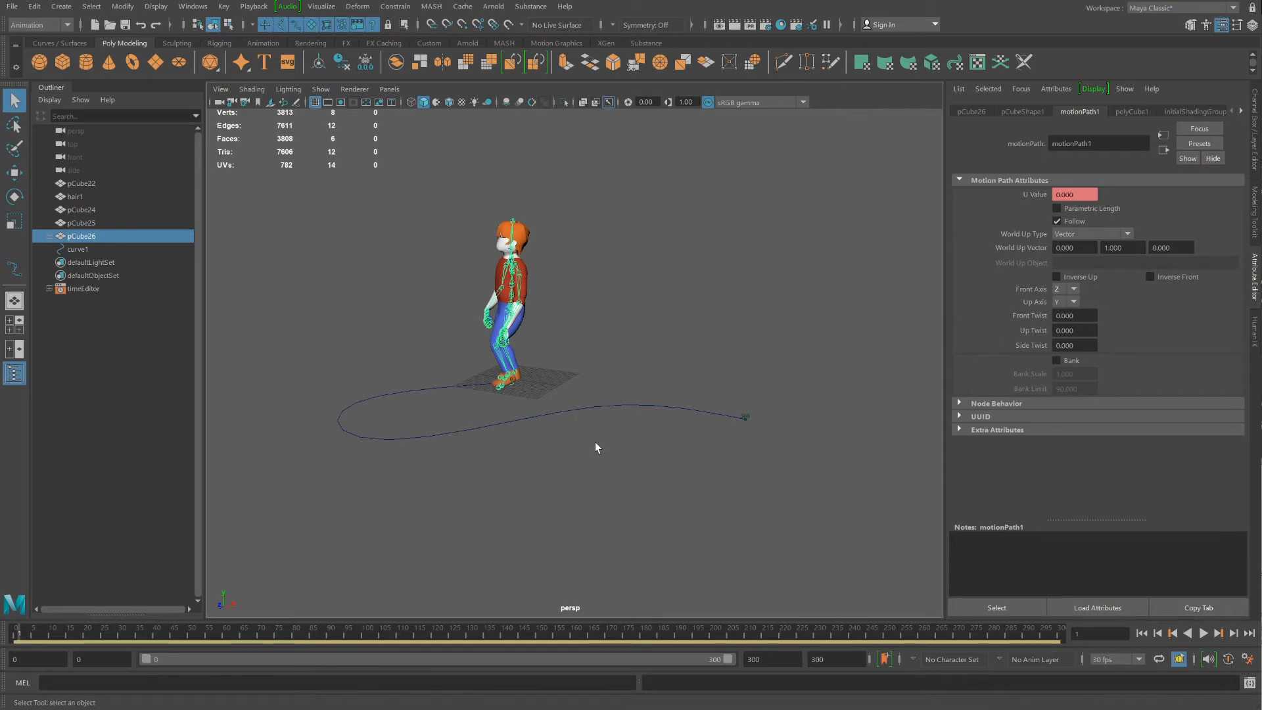
{"action": "mouse_move", "coordinate": [118, 627]}
{"action": "left_mouse_down"}
{"action": "mouse_move", "coordinate": [322, 657]}
{"action": "mouse_move", "coordinate": [512, 661]}
{"action": "mouse_move", "coordinate": [581, 679]}
{"action": "mouse_move", "coordinate": [979, 708]}
{"action": "mouse_move", "coordinate": [578, 707]}
{"action": "left_mouse_up"}
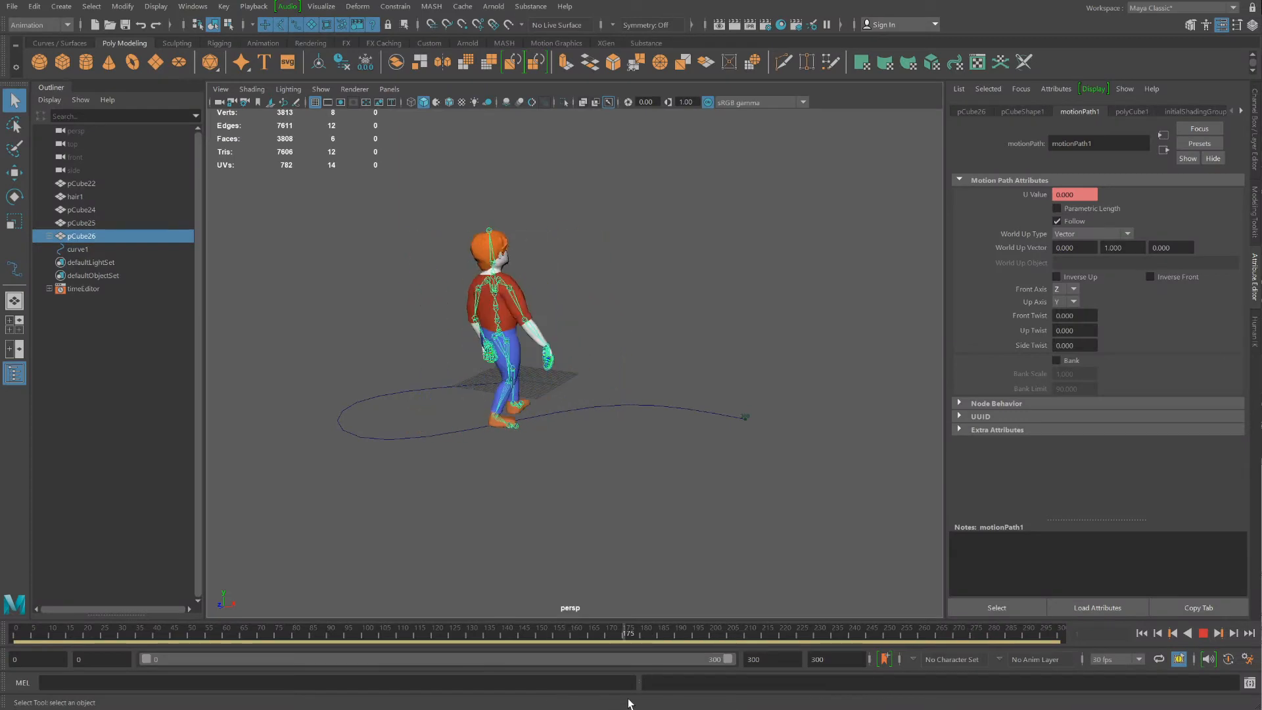
{"action": "left_click_drag", "start_coordinate": [628, 703], "coordinate": [655, 704]}
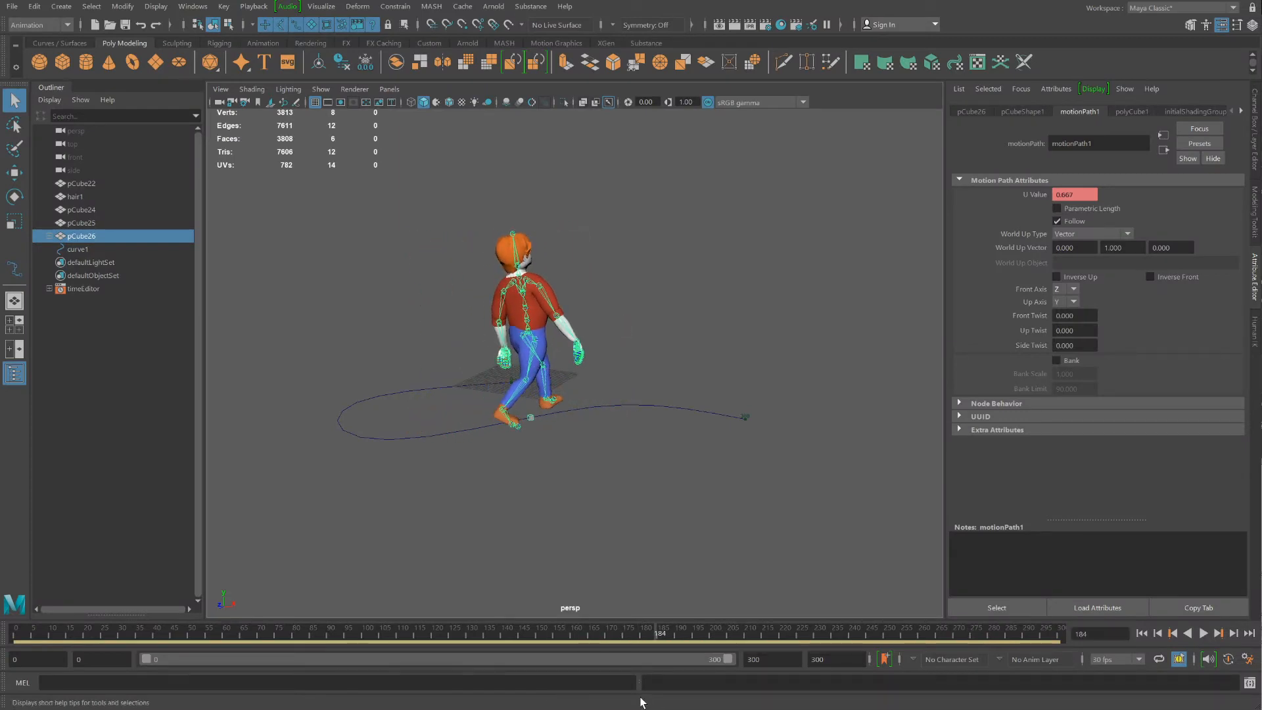
Reopen the Time Editor and loop the Strut Walking clip on track2 out to about frame 440
{"action": "left_click", "coordinate": [193, 8]}
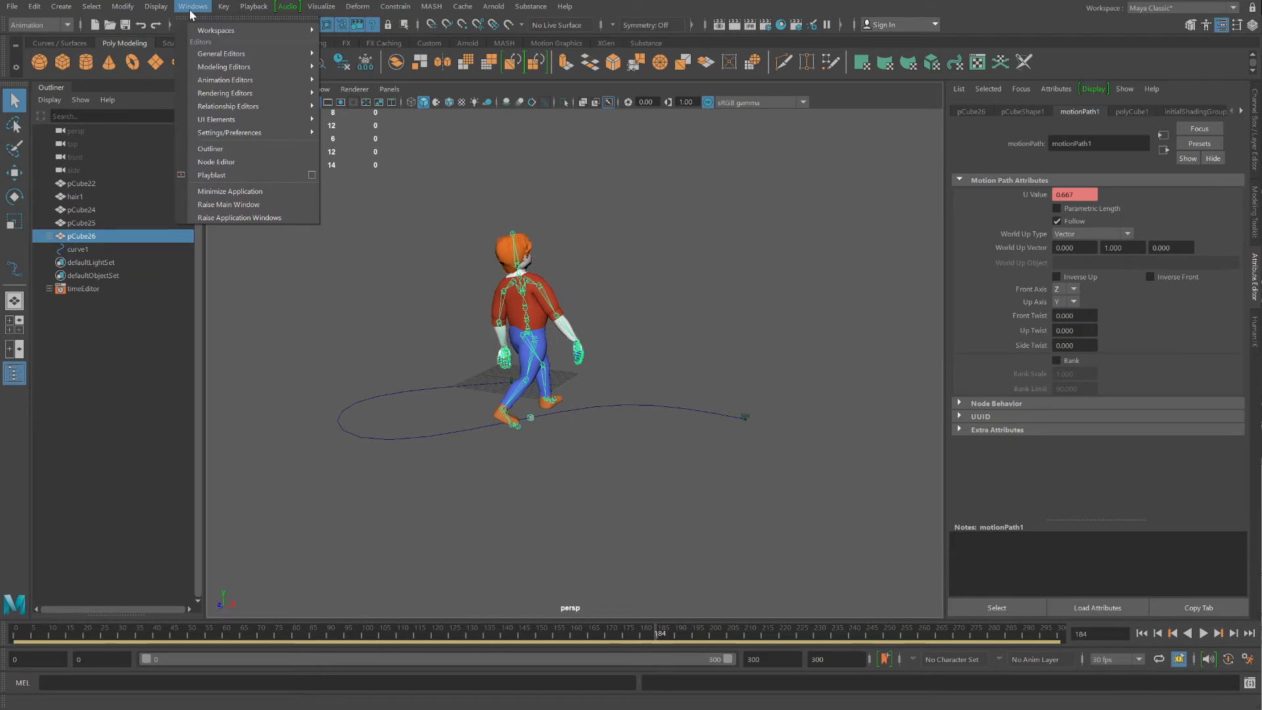
{"action": "mouse_move", "coordinate": [205, 81]}
{"action": "left_click", "coordinate": [338, 94]}
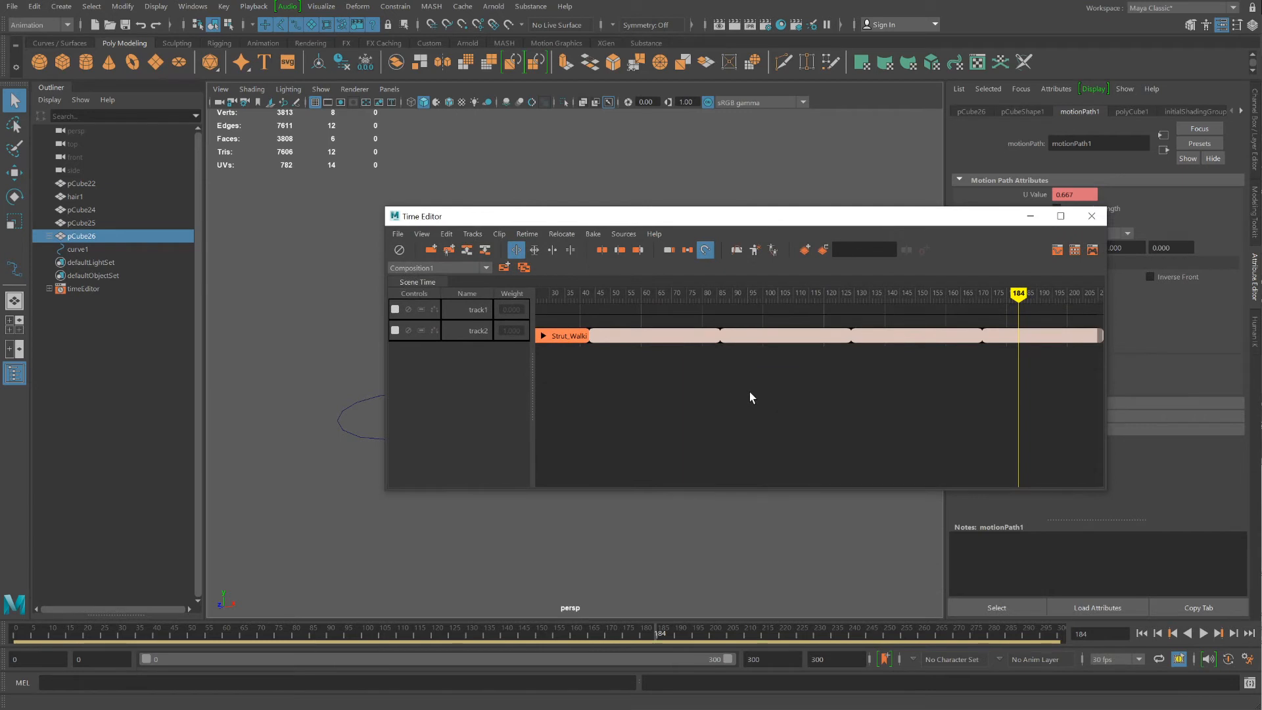
{"action": "right_click_drag", "start_coordinate": [750, 392], "coordinate": [707, 402], "text": "alt"}
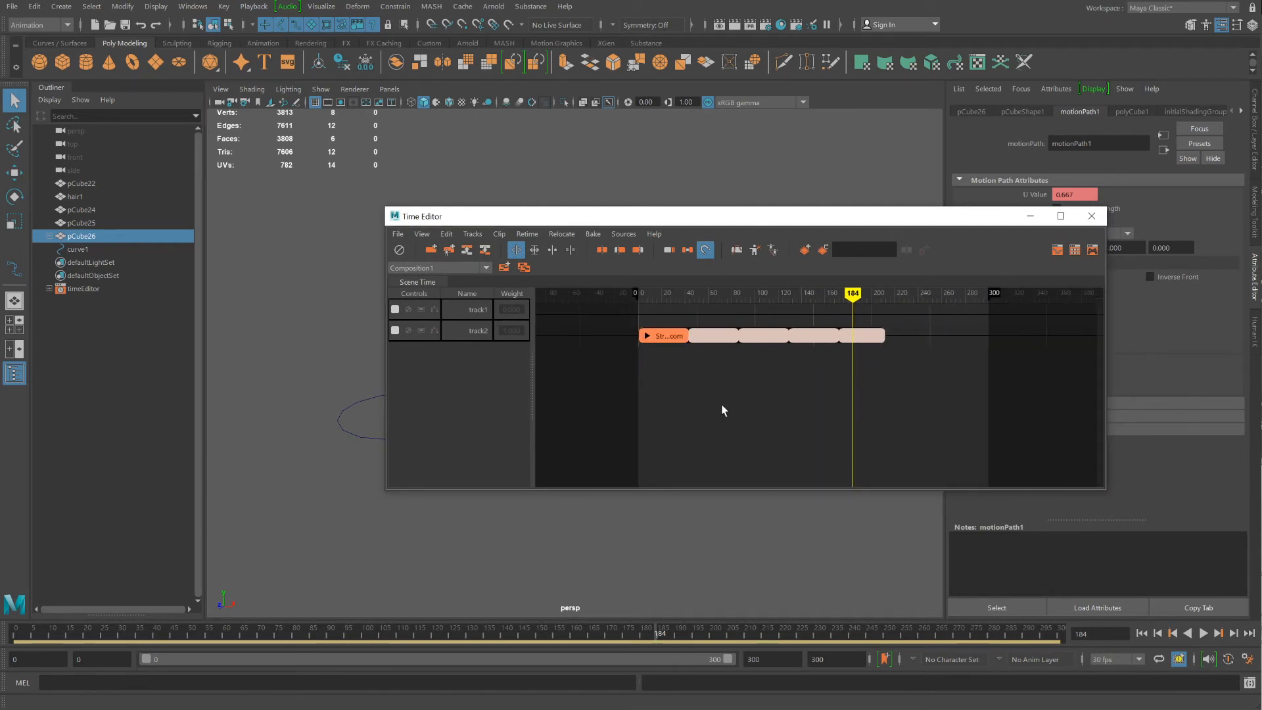
{"action": "middle_click_drag", "start_coordinate": [721, 408], "coordinate": [554, 431], "text": "alt"}
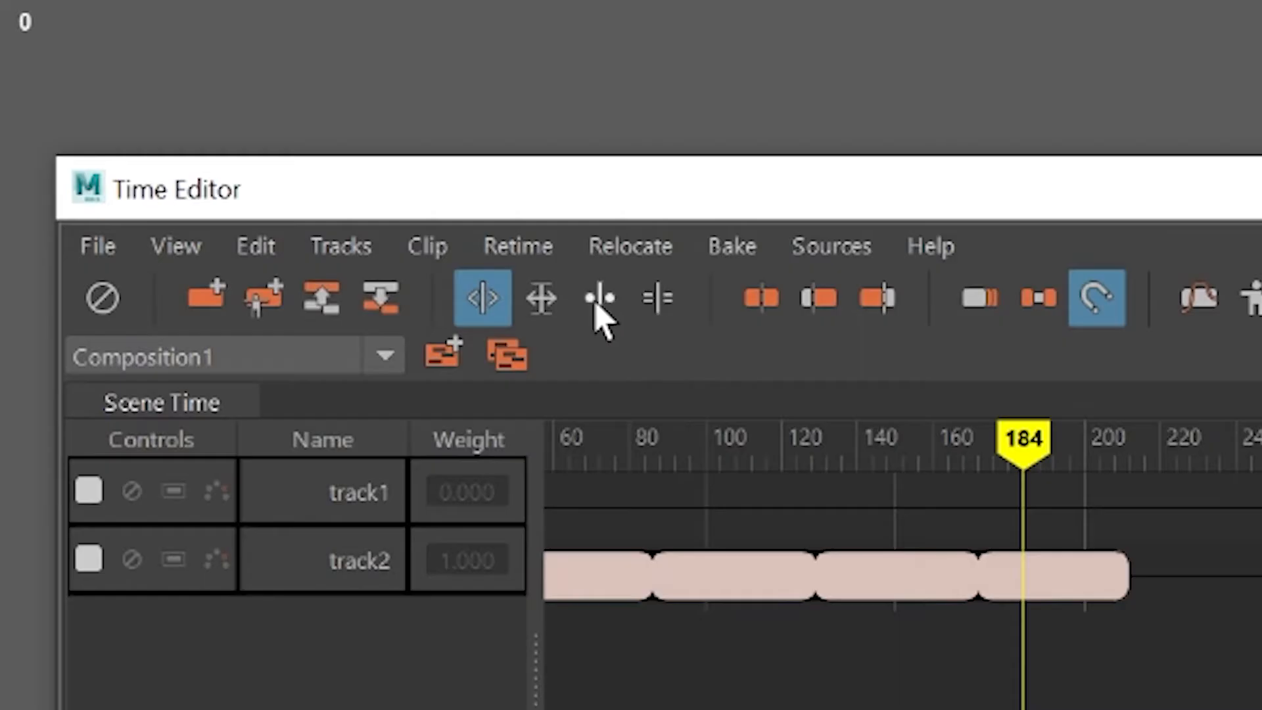
{"action": "left_click", "coordinate": [600, 299]}
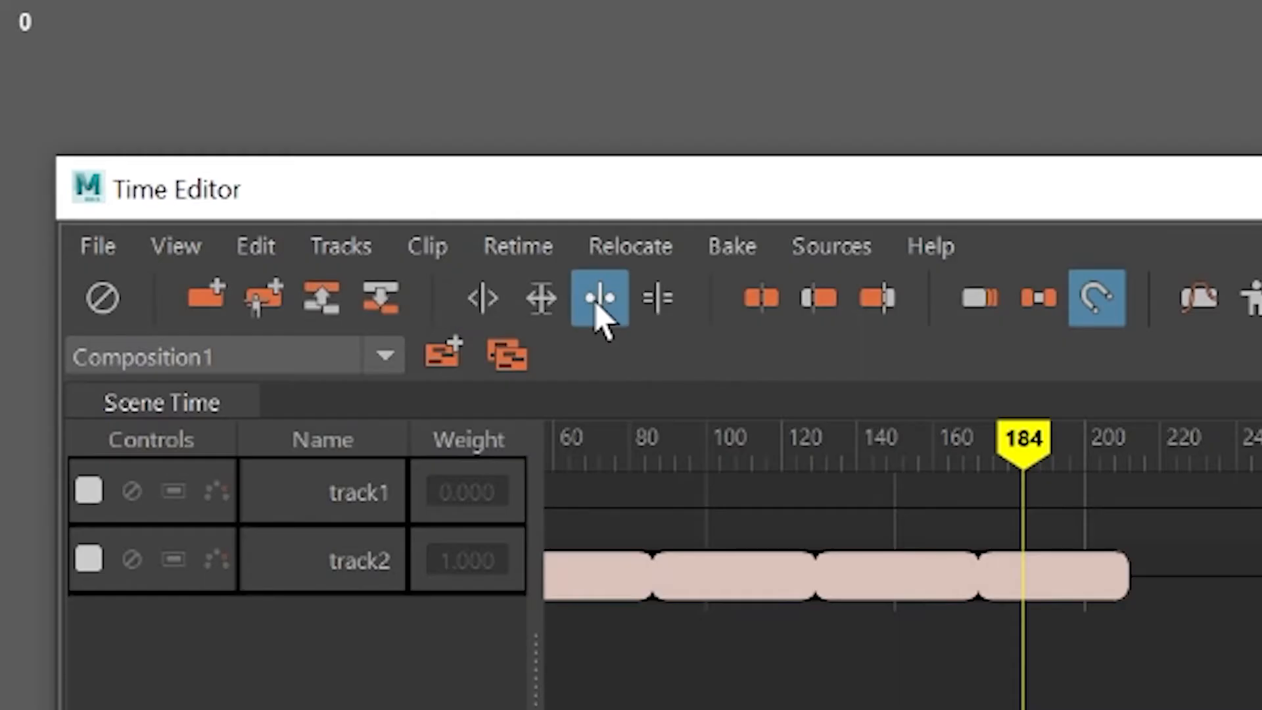
{"action": "left_click_drag", "start_coordinate": [1121, 574], "coordinate": [1174, 576]}
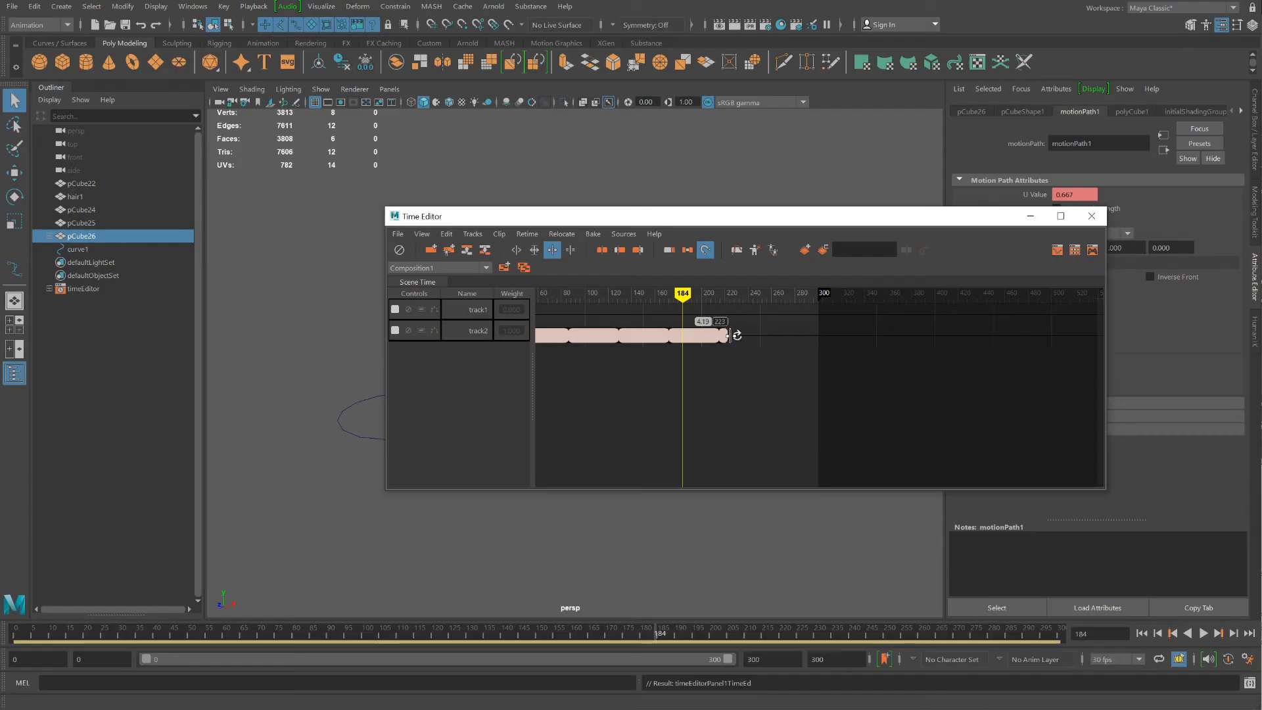
{"action": "left_click_drag", "start_coordinate": [729, 336], "coordinate": [986, 350]}
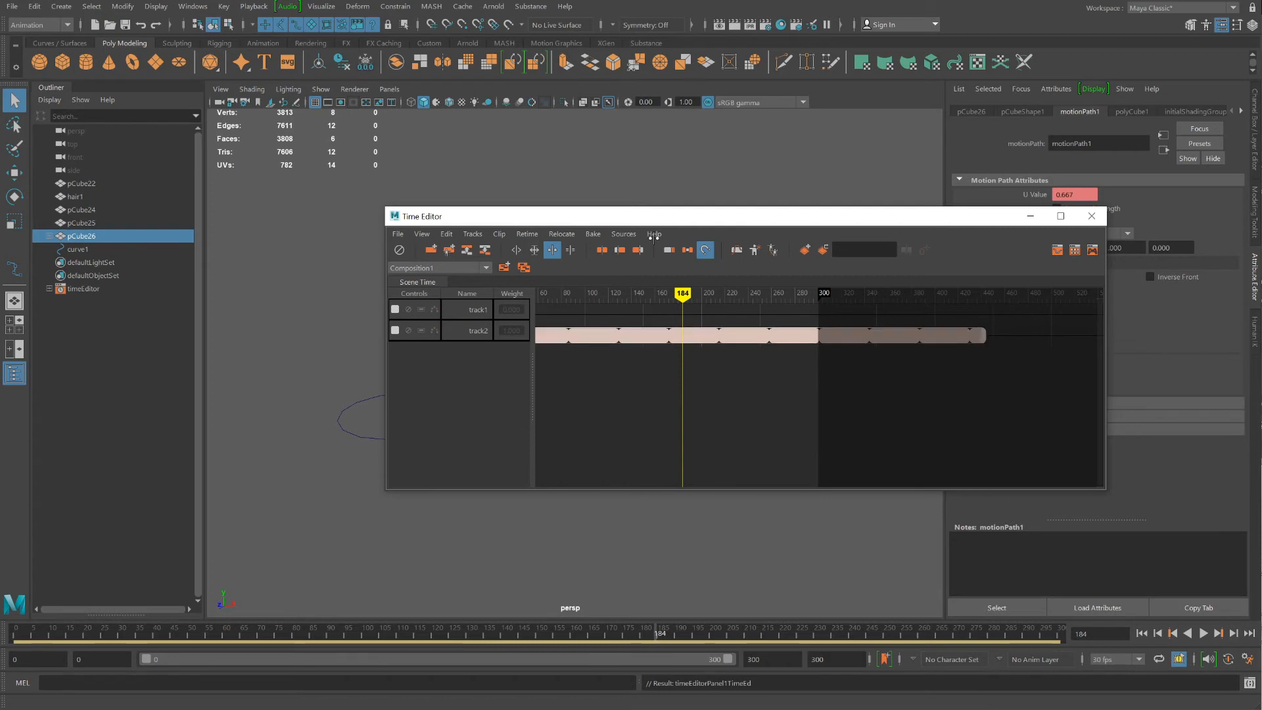
Check the walk to the end of the path and shorten the Strut Walking clip to 6 loops, ending near frame 300
{"action": "left_click_drag", "start_coordinate": [619, 218], "coordinate": [923, 287]}
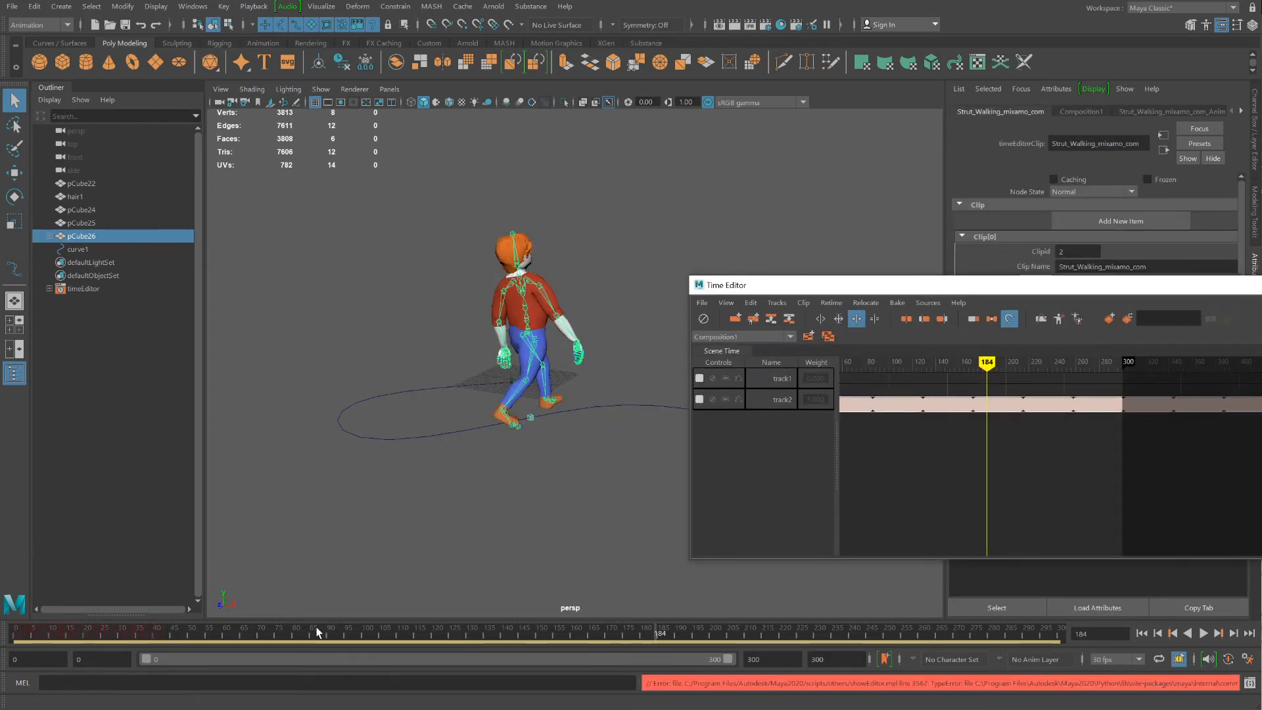
{"action": "left_click_drag", "start_coordinate": [316, 632], "coordinate": [865, 673]}
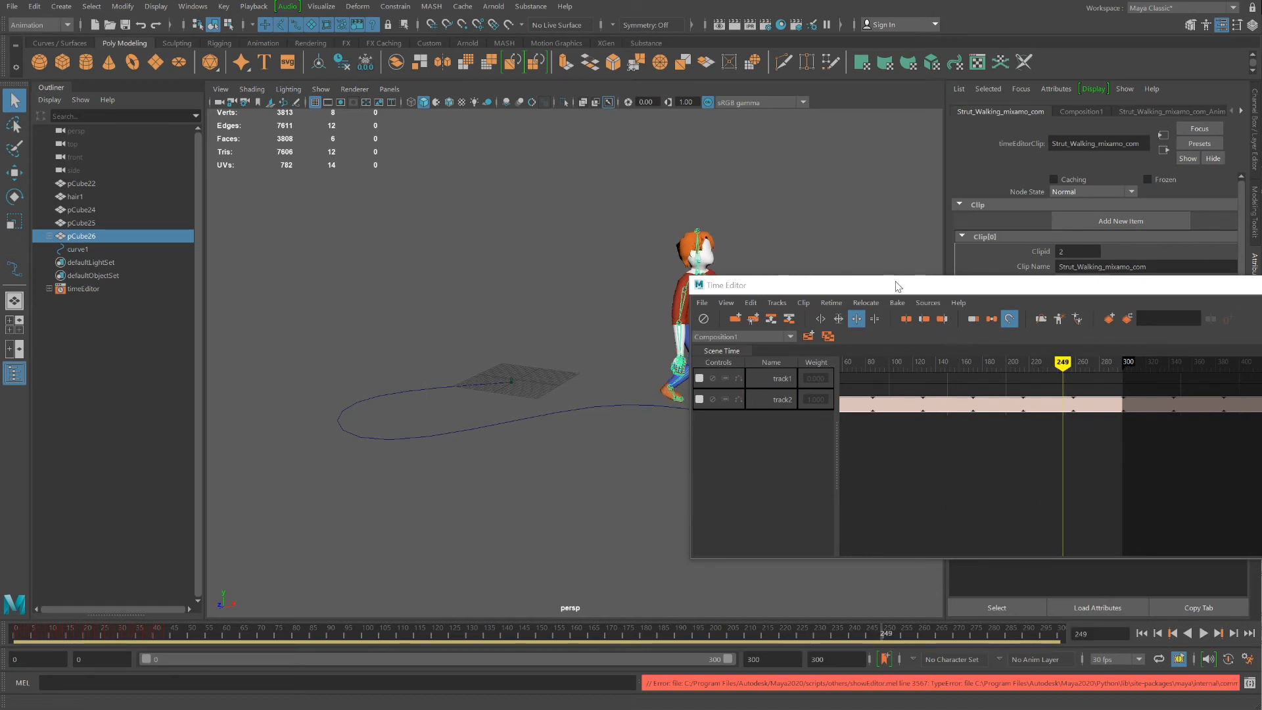
{"action": "left_click_drag", "start_coordinate": [898, 284], "coordinate": [443, 472]}
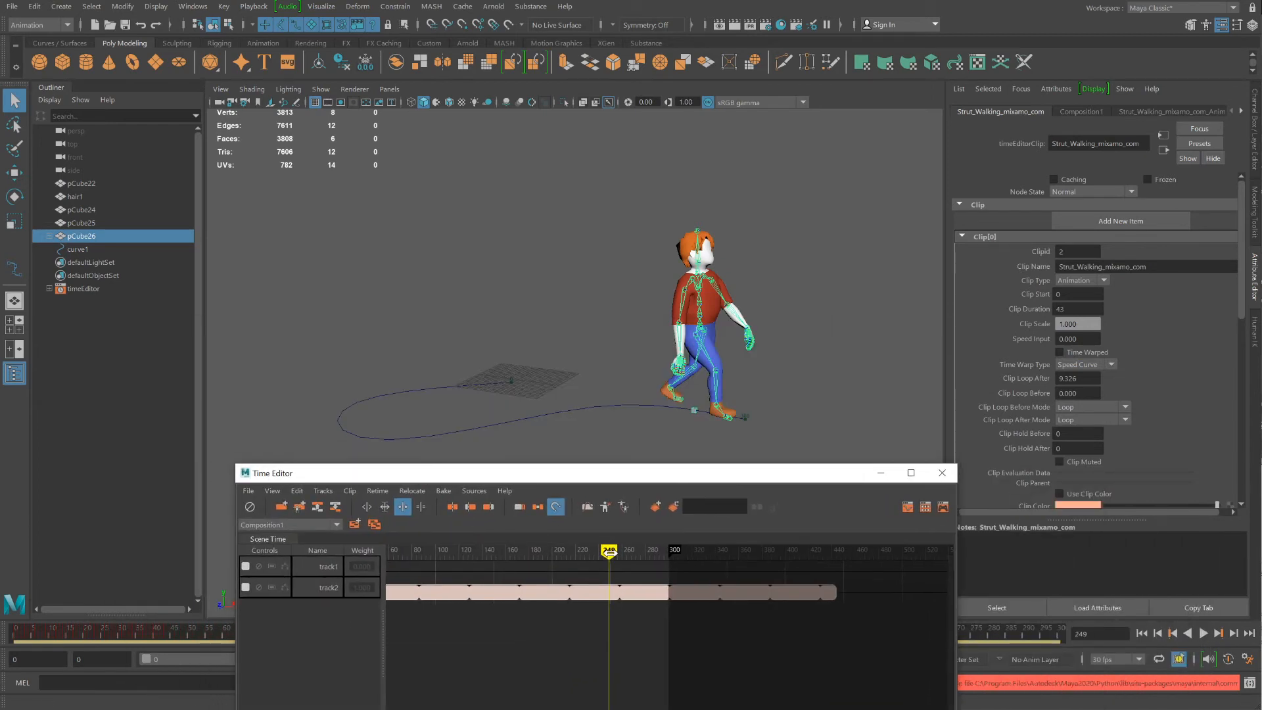
{"action": "left_click_drag", "start_coordinate": [609, 553], "coordinate": [668, 567]}
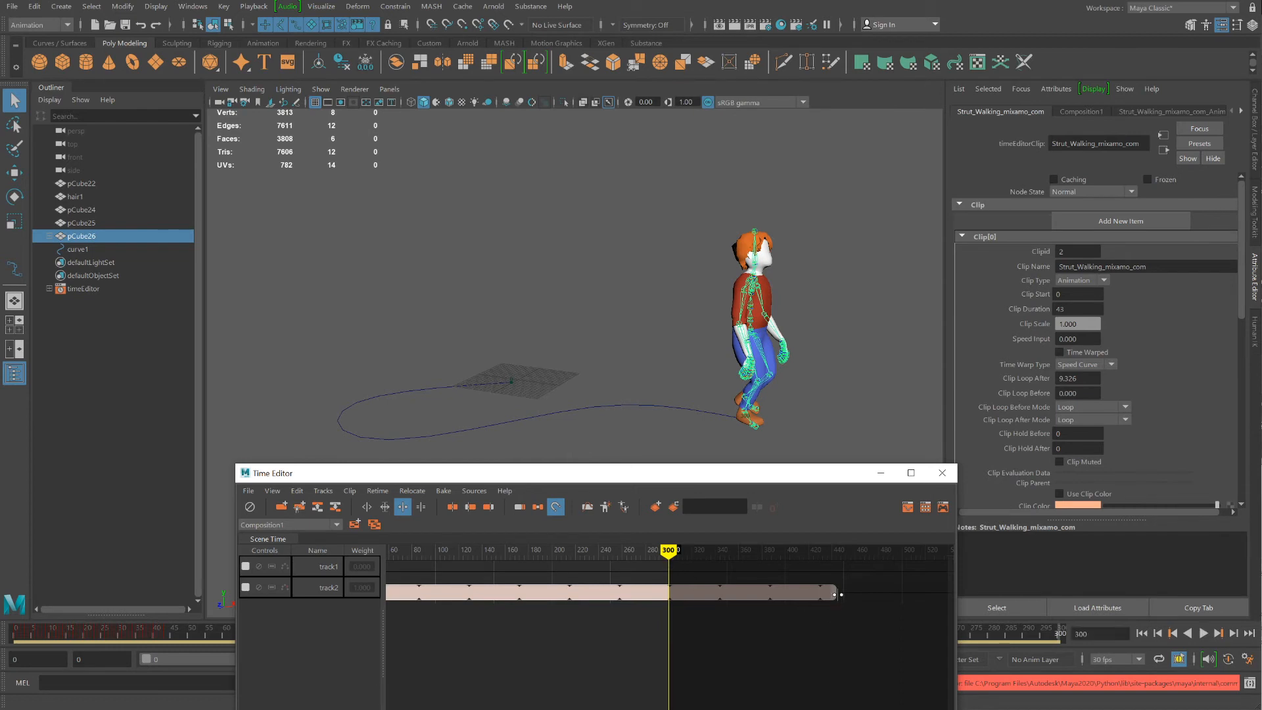
{"action": "left_click_drag", "start_coordinate": [839, 594], "coordinate": [667, 578]}
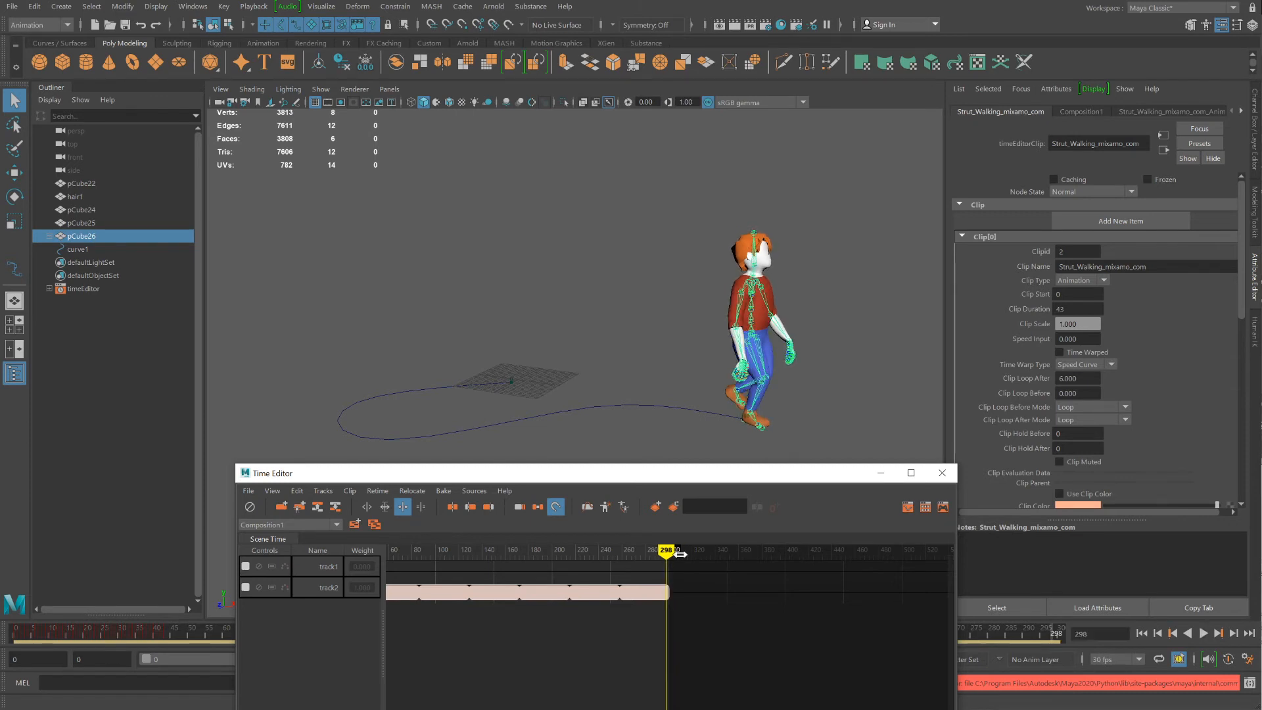
Import Idle.fbx from the assets folder into the Time Editor on track1, starting at about frame 350 after the walking clip
{"action": "key", "text": "alt+Tab"}
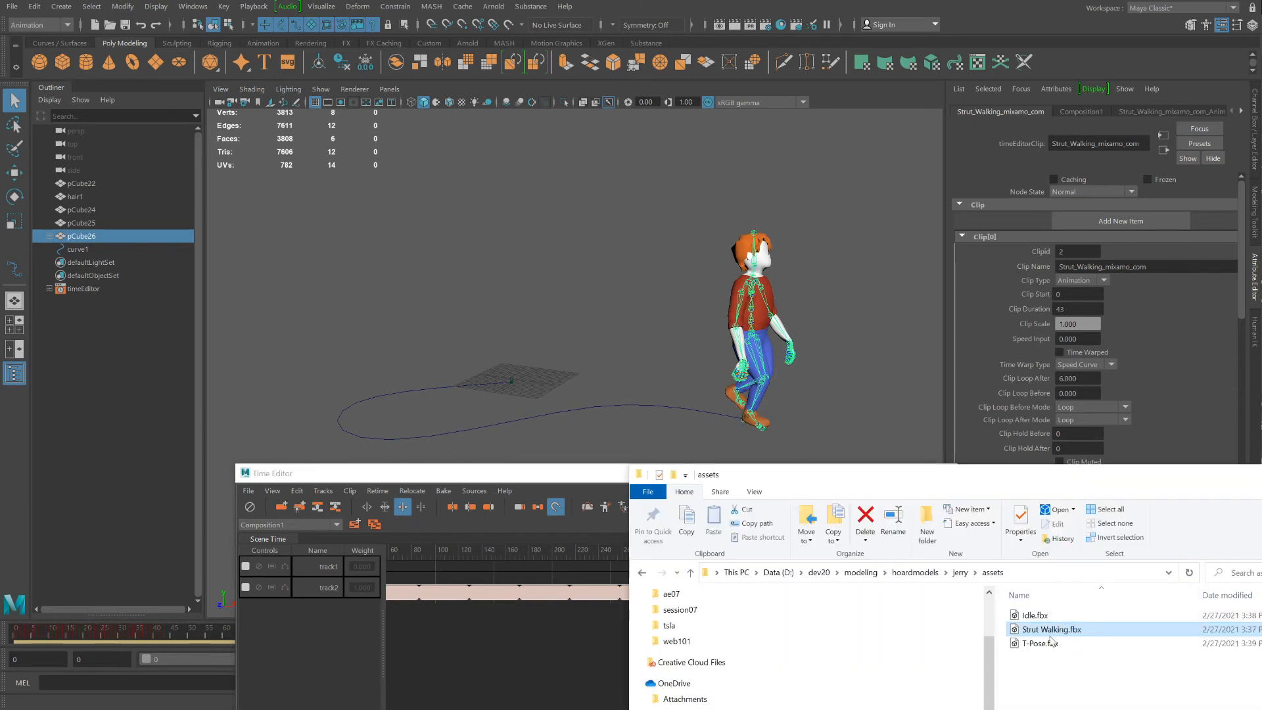
{"action": "left_click_drag", "start_coordinate": [574, 472], "coordinate": [763, 163]}
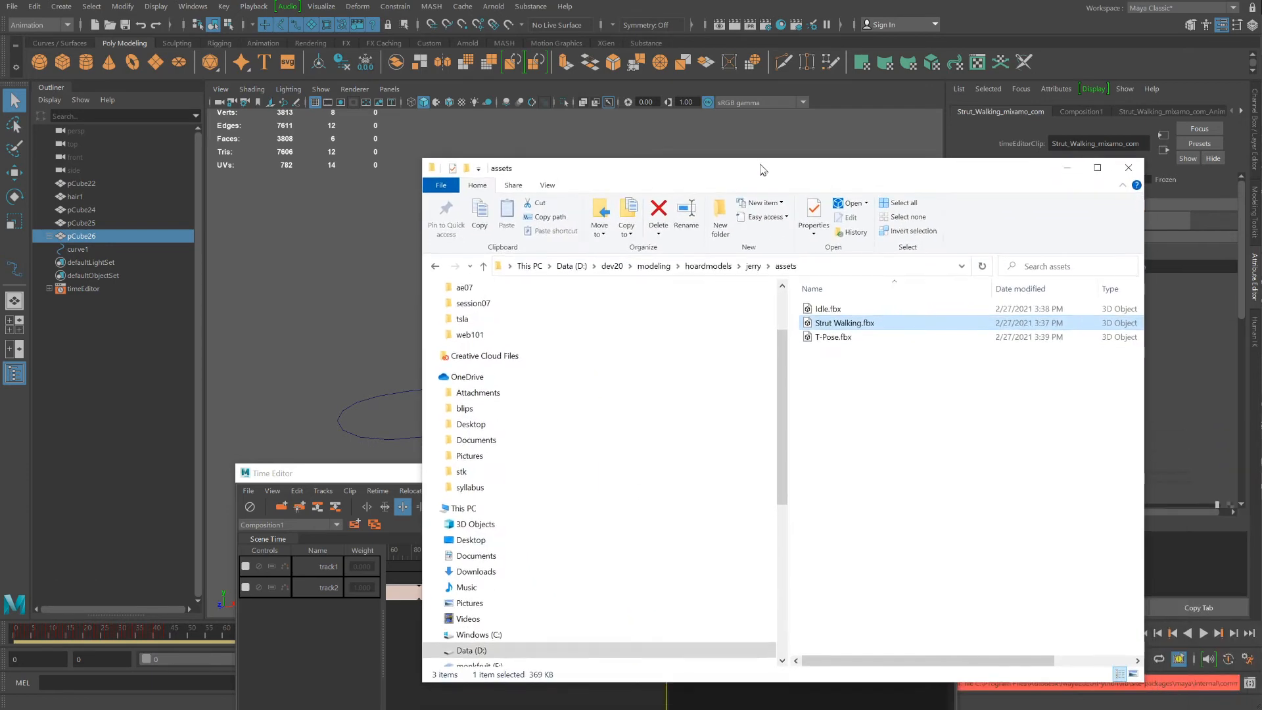
{"action": "left_click", "coordinate": [827, 306]}
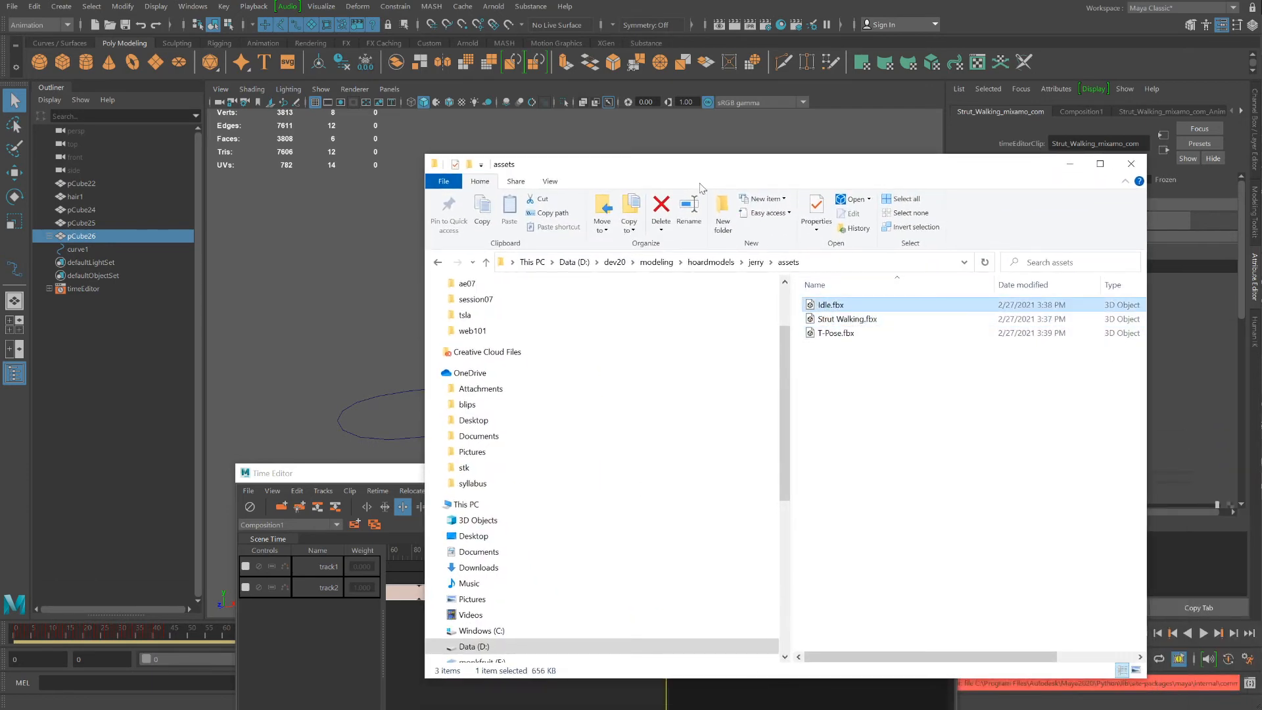
{"action": "left_click_drag", "start_coordinate": [689, 168], "coordinate": [1190, 334]}
{"action": "left_click_drag", "start_coordinate": [770, 483], "coordinate": [414, 215]}
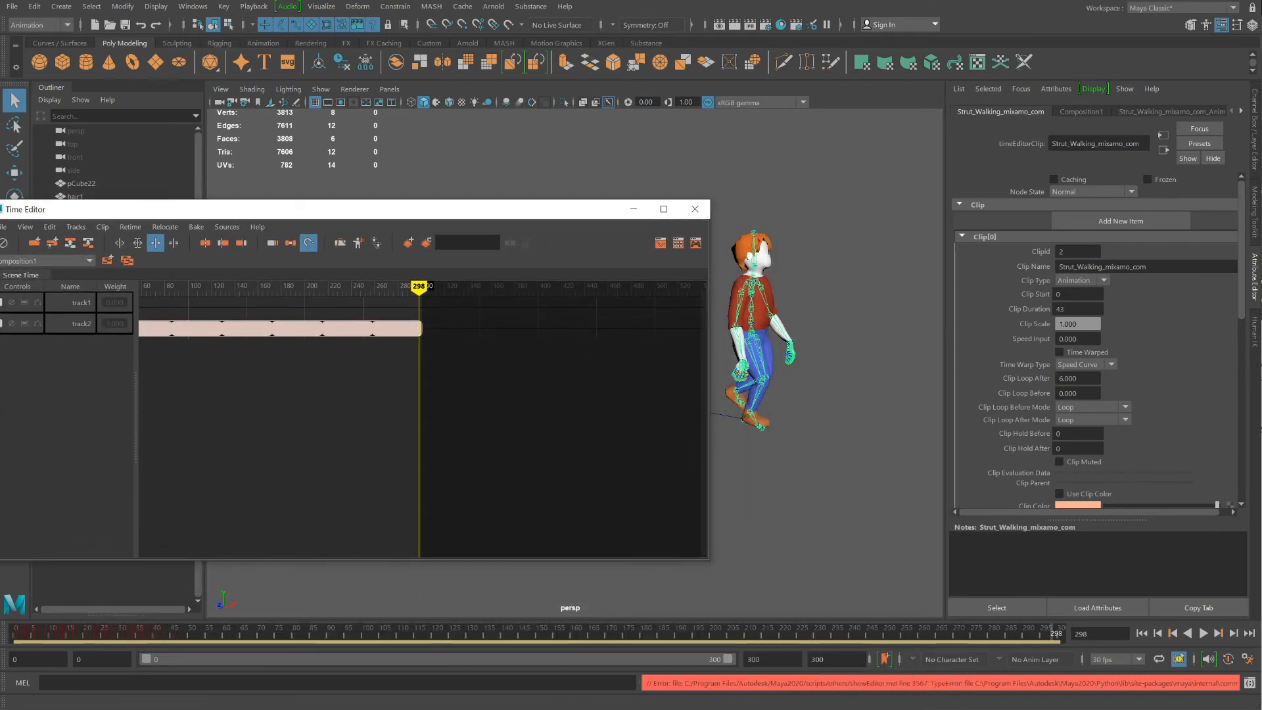
{"action": "left_click_drag", "start_coordinate": [1261, 454], "coordinate": [482, 417]}
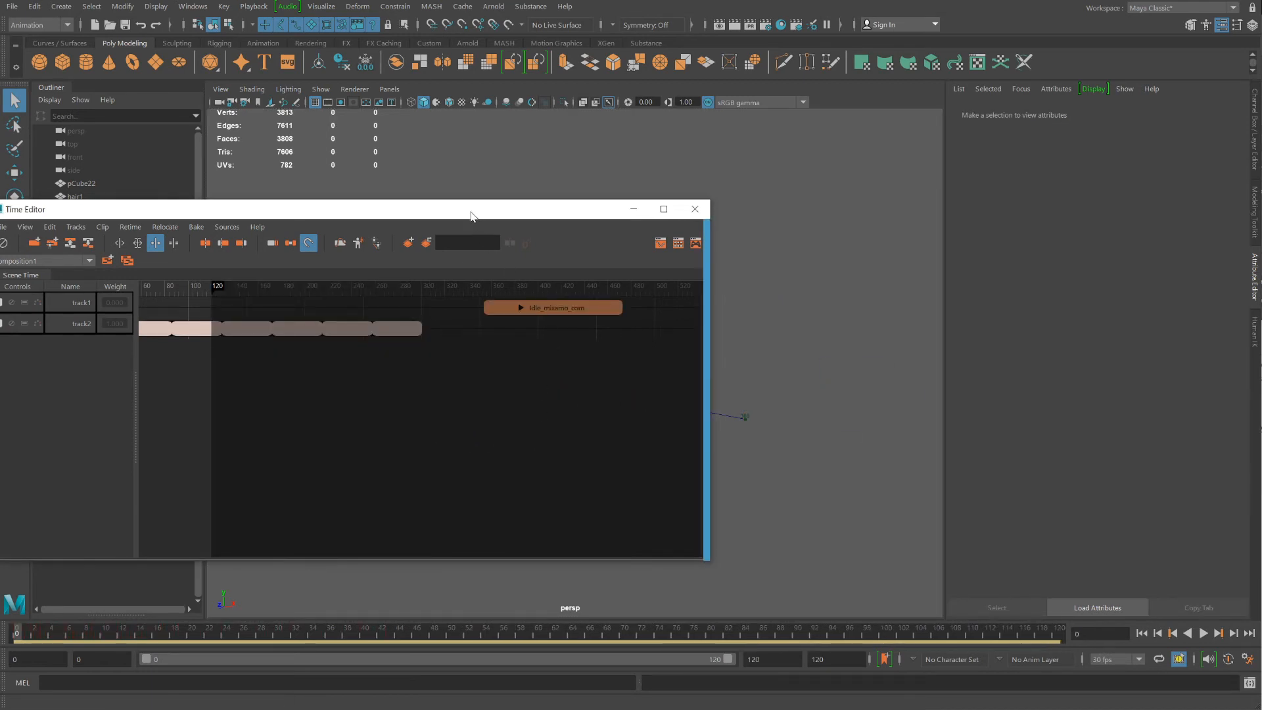
Move the Idle clip from track1 down to track2, starting at about frame 335 after the walking clip
{"action": "left_click_drag", "start_coordinate": [470, 216], "coordinate": [530, 433]}
{"action": "left_click_drag", "start_coordinate": [604, 524], "coordinate": [582, 537]}
{"action": "left_click_drag", "start_coordinate": [462, 432], "coordinate": [912, 230]}
Set the playback range end to frame 300, and extend it further to frame 400 to include the Idle clip
{"action": "double_click", "coordinate": [769, 659]}
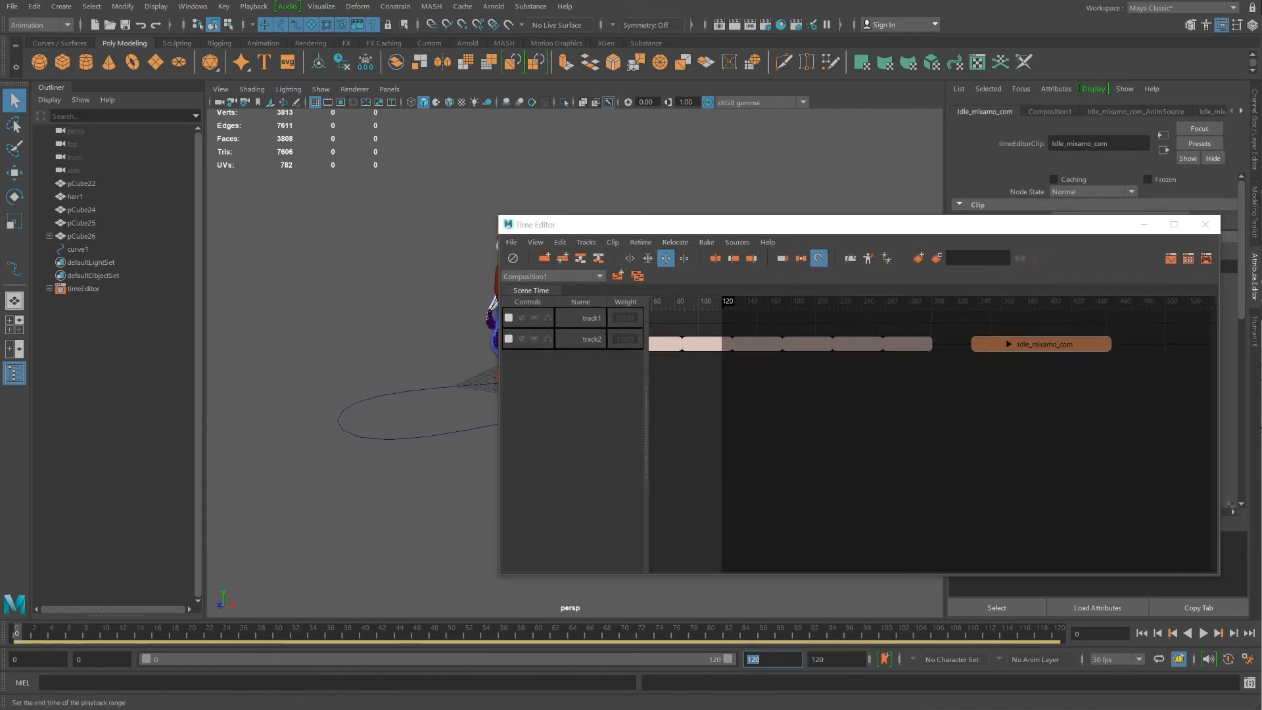
{"action": "type", "text": "300"}
{"action": "key", "text": "Return"}
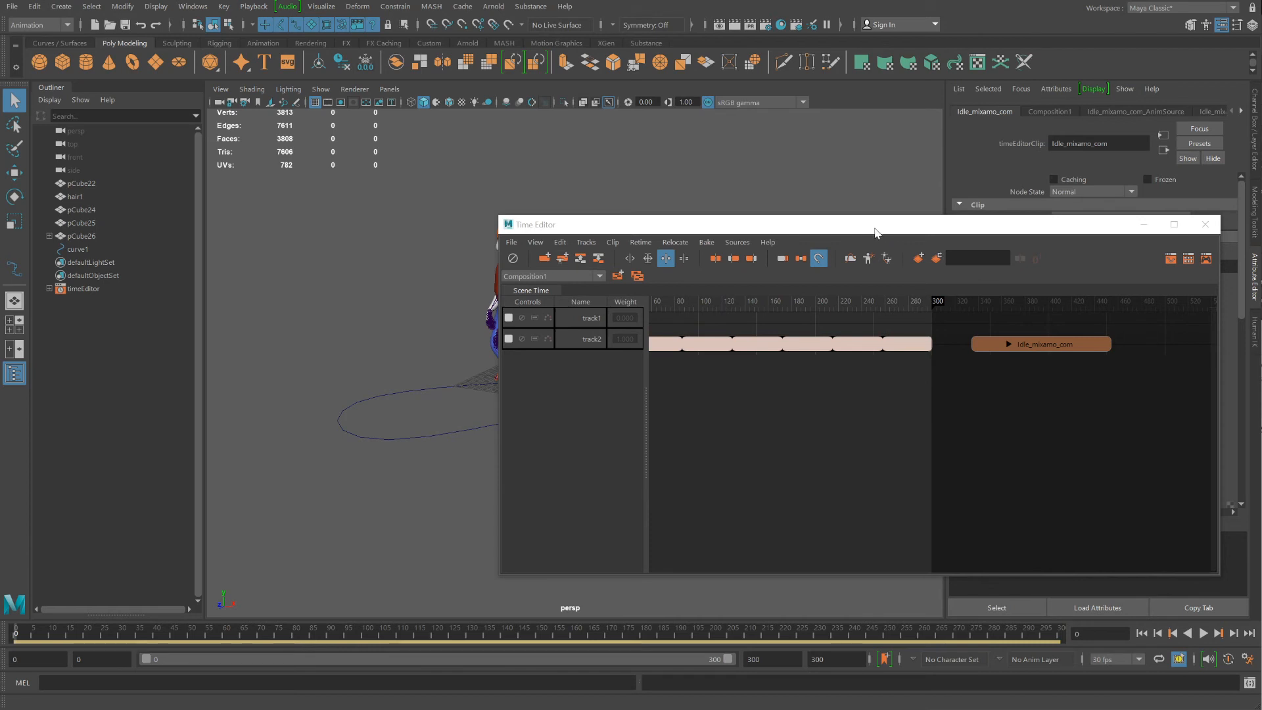
{"action": "left_click_drag", "start_coordinate": [874, 232], "coordinate": [922, 257]}
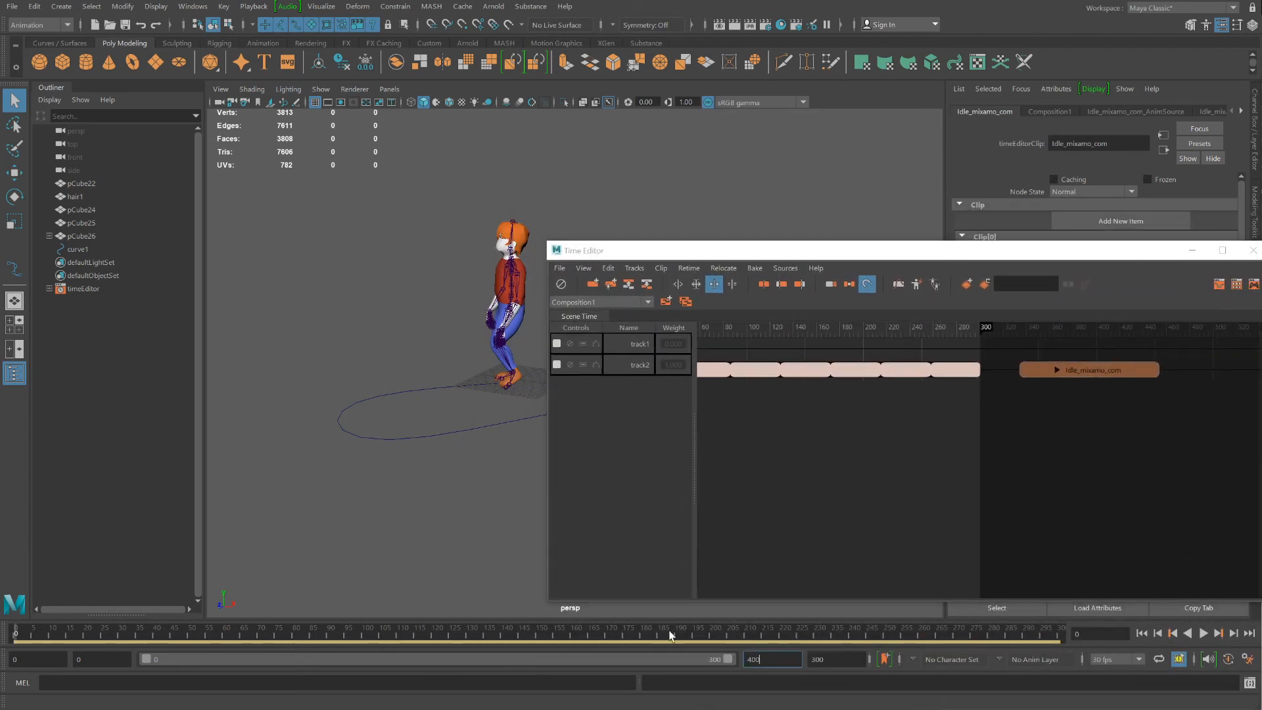
{"action": "type", "text": "400"}
{"action": "key", "text": "Return"}
Move the Idle clip to track1 starting at frame 280, overlapping the end of the walk, and scrub through the transition
{"action": "left_click_drag", "start_coordinate": [903, 254], "coordinate": [593, 471]}
{"action": "left_click_drag", "start_coordinate": [781, 587], "coordinate": [720, 563]}
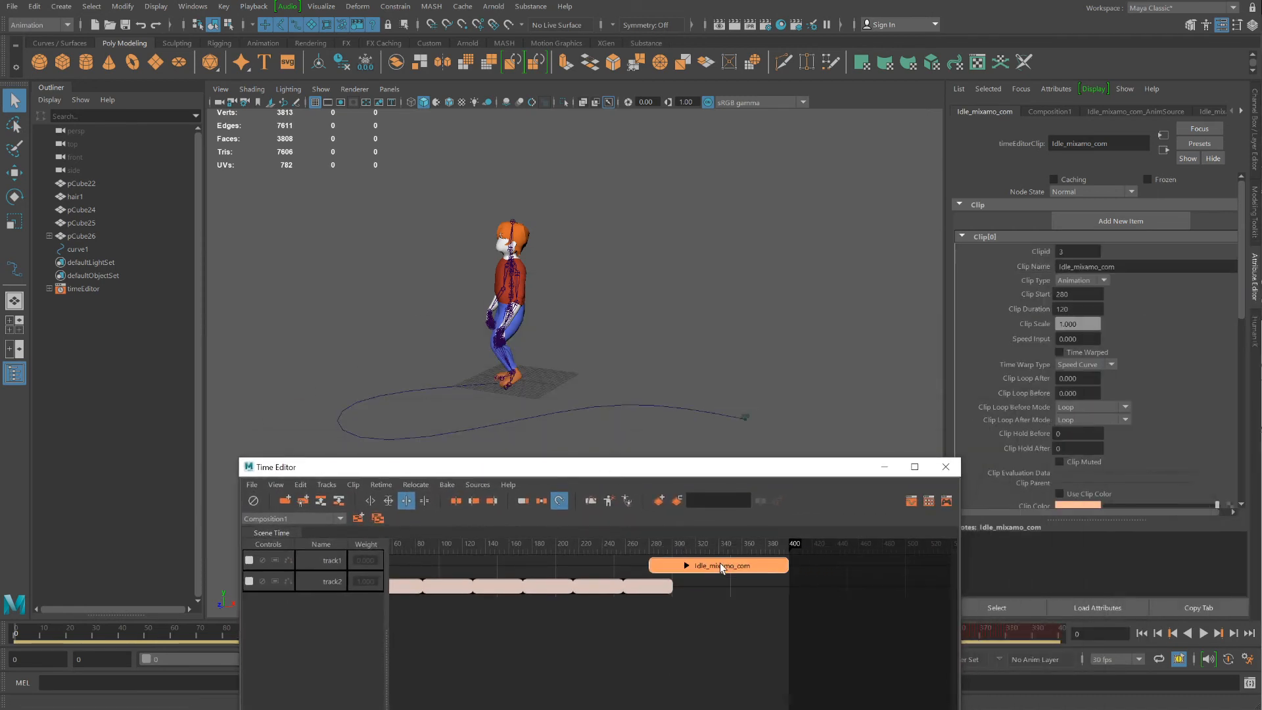
{"action": "left_click_drag", "start_coordinate": [656, 471], "coordinate": [652, 564]}
{"action": "left_click_drag", "start_coordinate": [635, 637], "coordinate": [659, 650]}
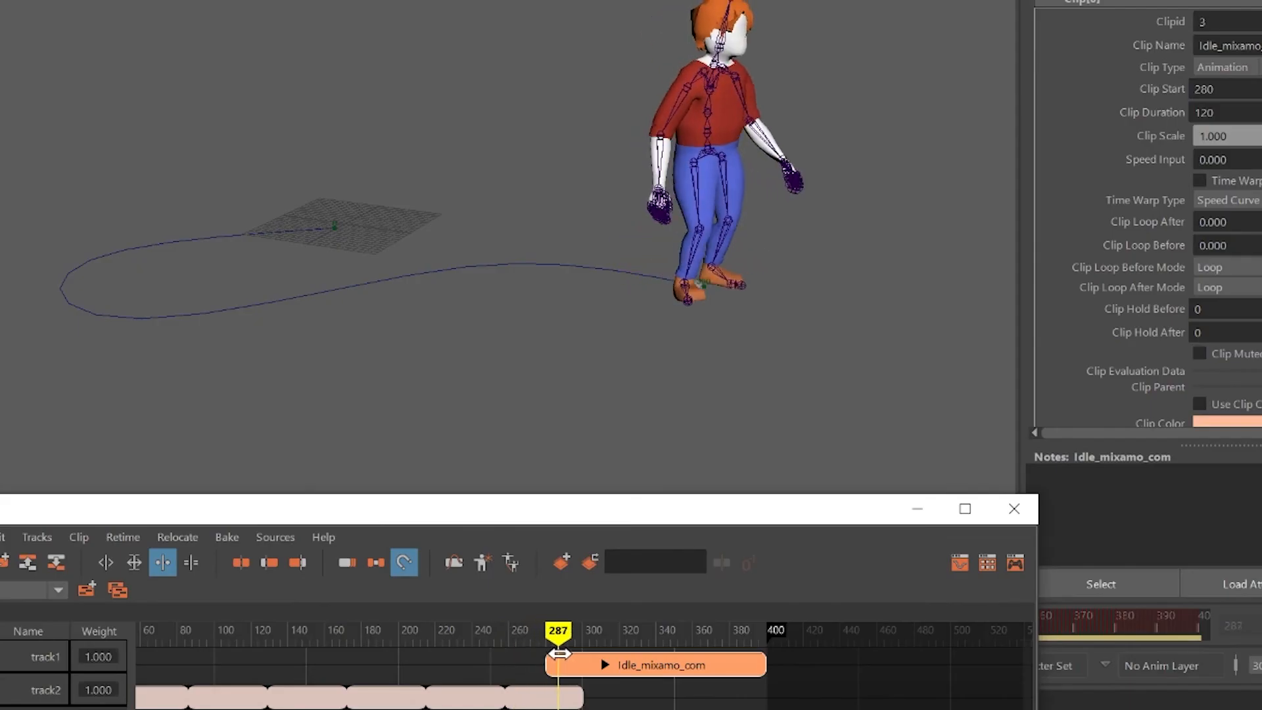
{"action": "mouse_move", "coordinate": [559, 653]}
{"action": "left_mouse_down"}
{"action": "mouse_move", "coordinate": [694, 663]}
{"action": "mouse_move", "coordinate": [433, 649]}
{"action": "mouse_move", "coordinate": [556, 653]}
{"action": "left_mouse_up"}
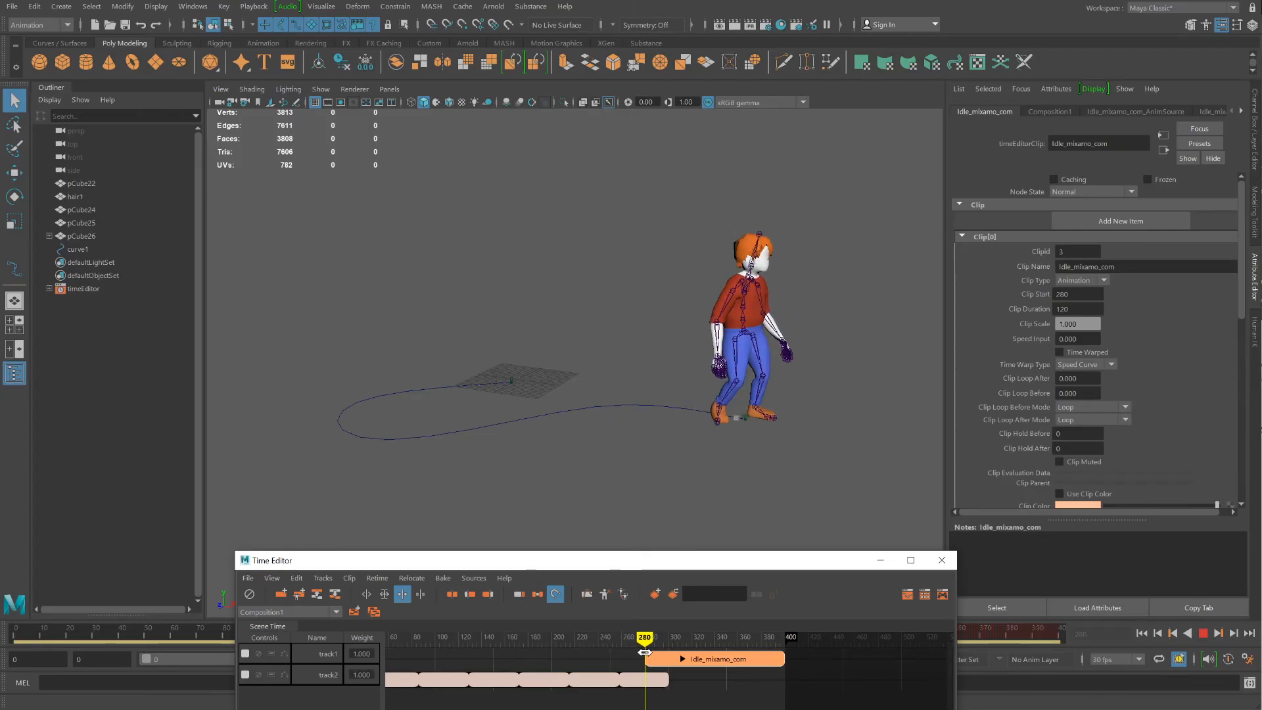
Shift the Idle clip on track1 to start at frame 301, directly after the walk, and scrub across the change to frame 314
{"action": "left_click_drag", "start_coordinate": [645, 652], "coordinate": [692, 657]}
{"action": "key", "text": "alt+v"}
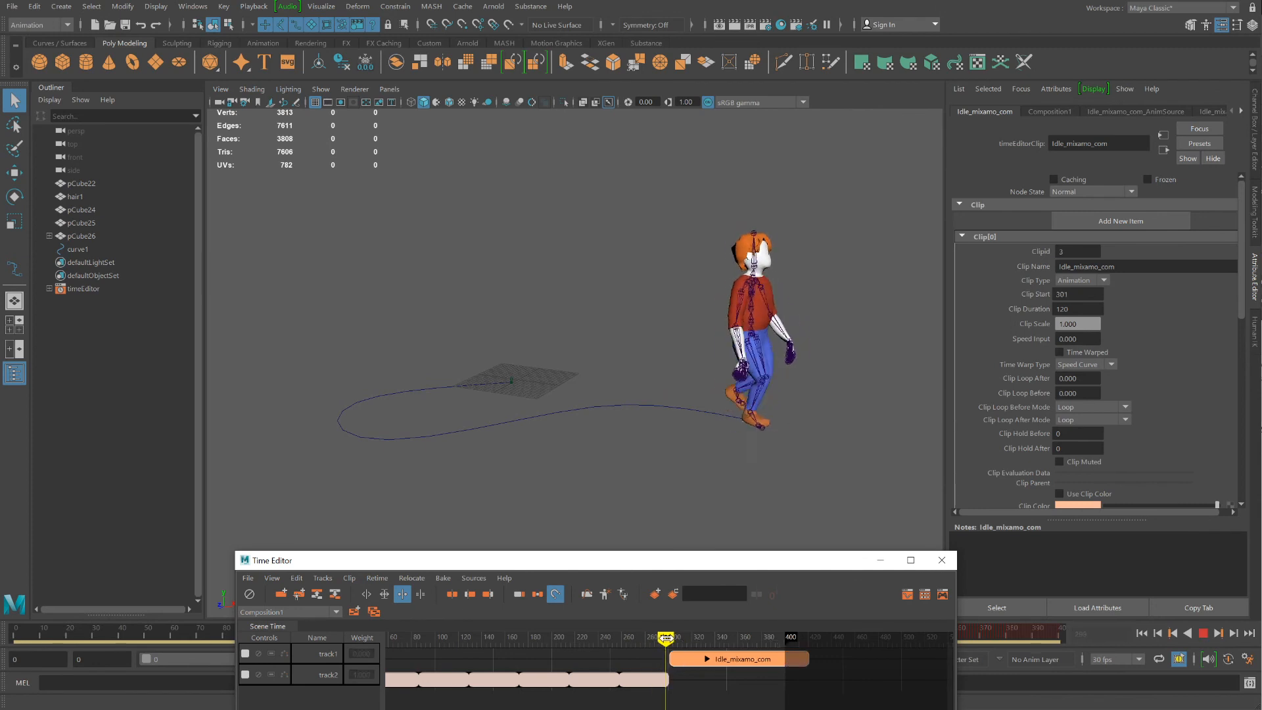
{"action": "left_click_drag", "start_coordinate": [663, 641], "coordinate": [667, 651]}
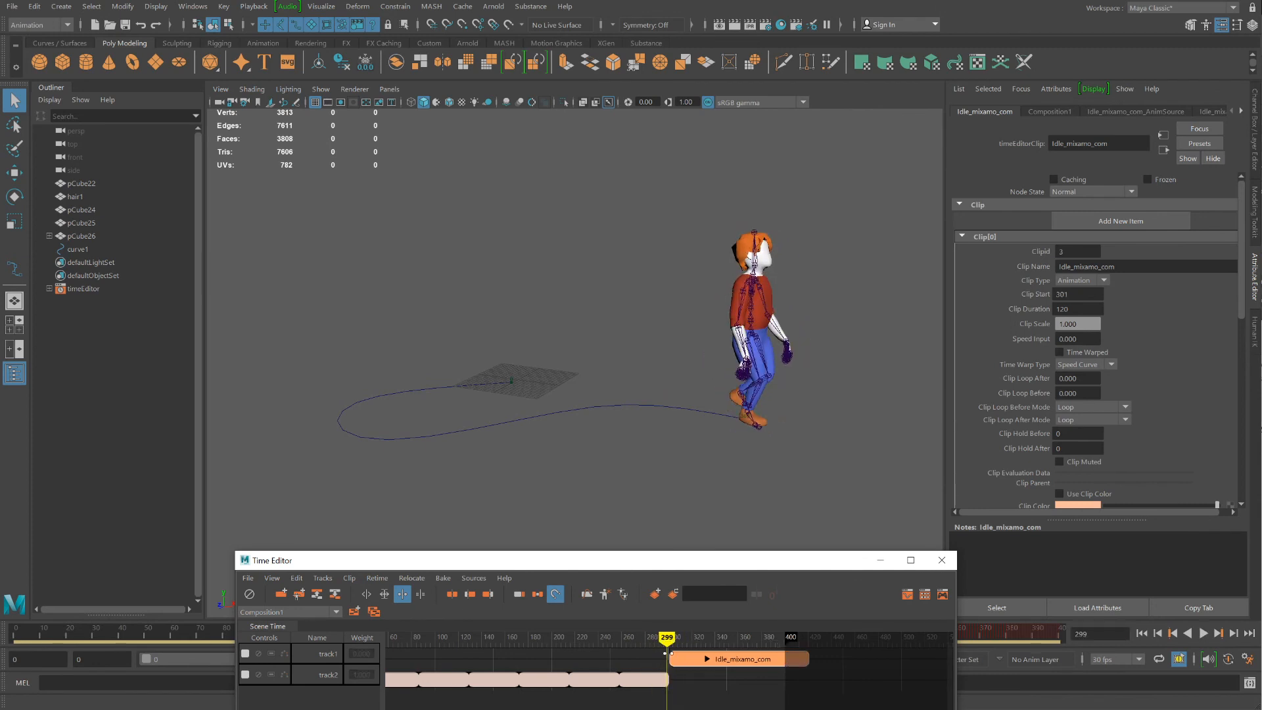
{"action": "left_click_drag", "start_coordinate": [664, 571], "coordinate": [532, 459]}
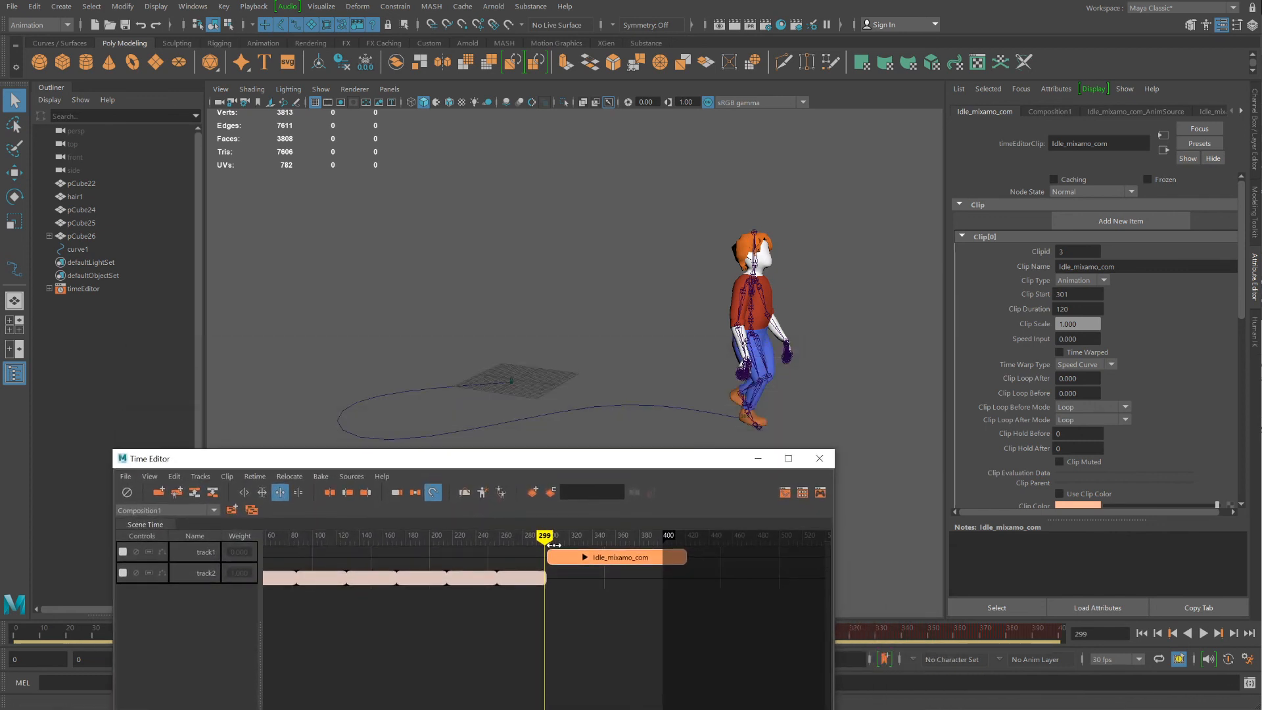
{"action": "left_click_drag", "start_coordinate": [554, 545], "coordinate": [551, 538]}
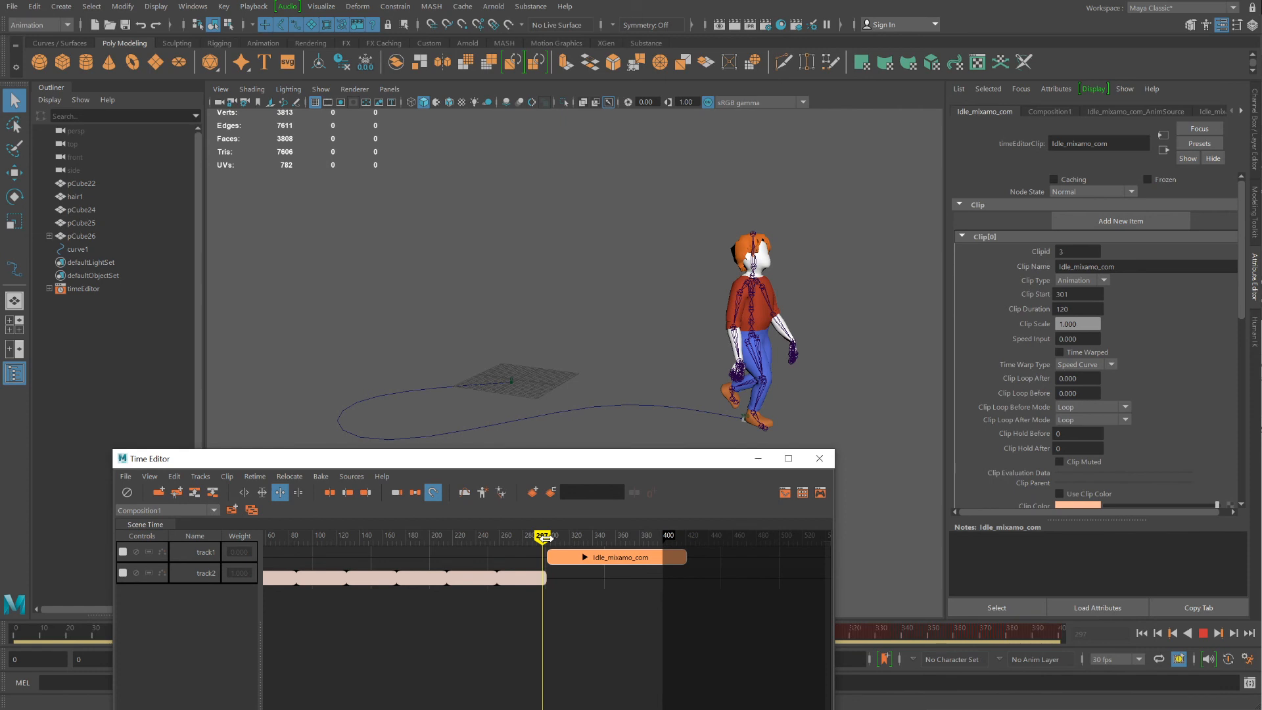
{"action": "left_click_drag", "start_coordinate": [544, 537], "coordinate": [603, 556]}
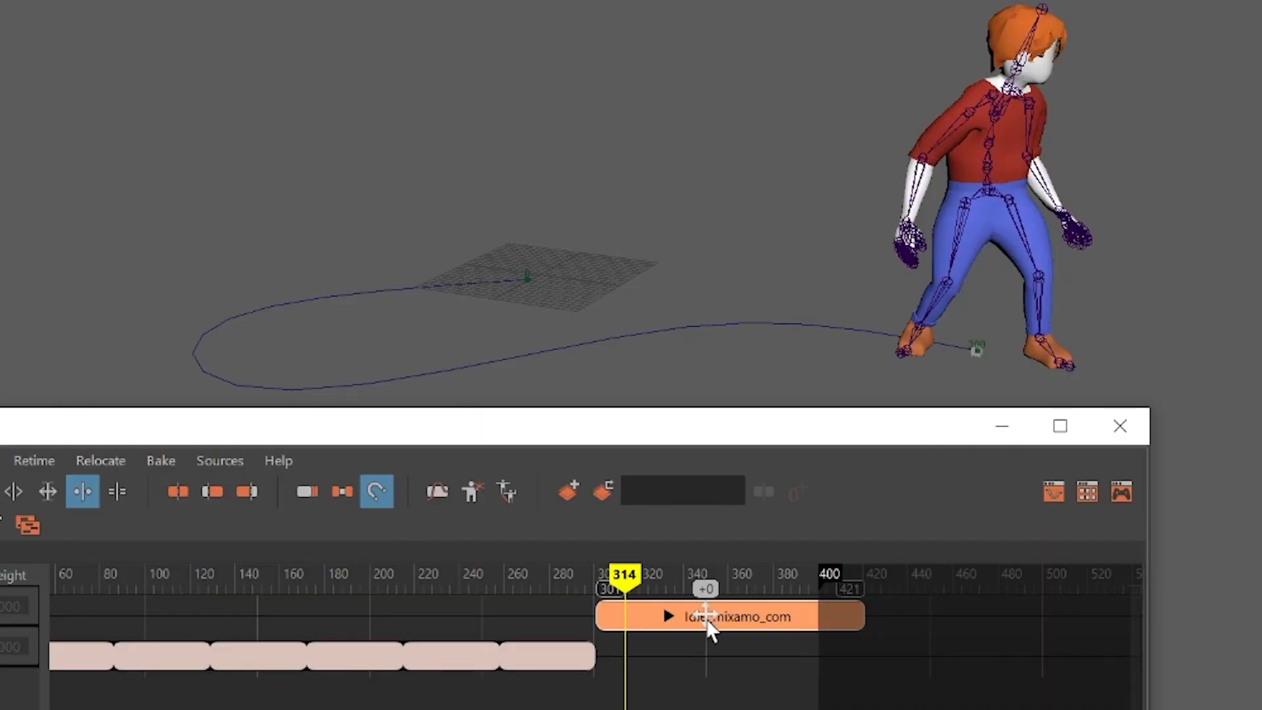
Place the Idle clip on track2 at frame 280 to crossfade with the walk, review the blend, and try other start positions
{"action": "left_click_drag", "start_coordinate": [708, 621], "coordinate": [665, 656]}
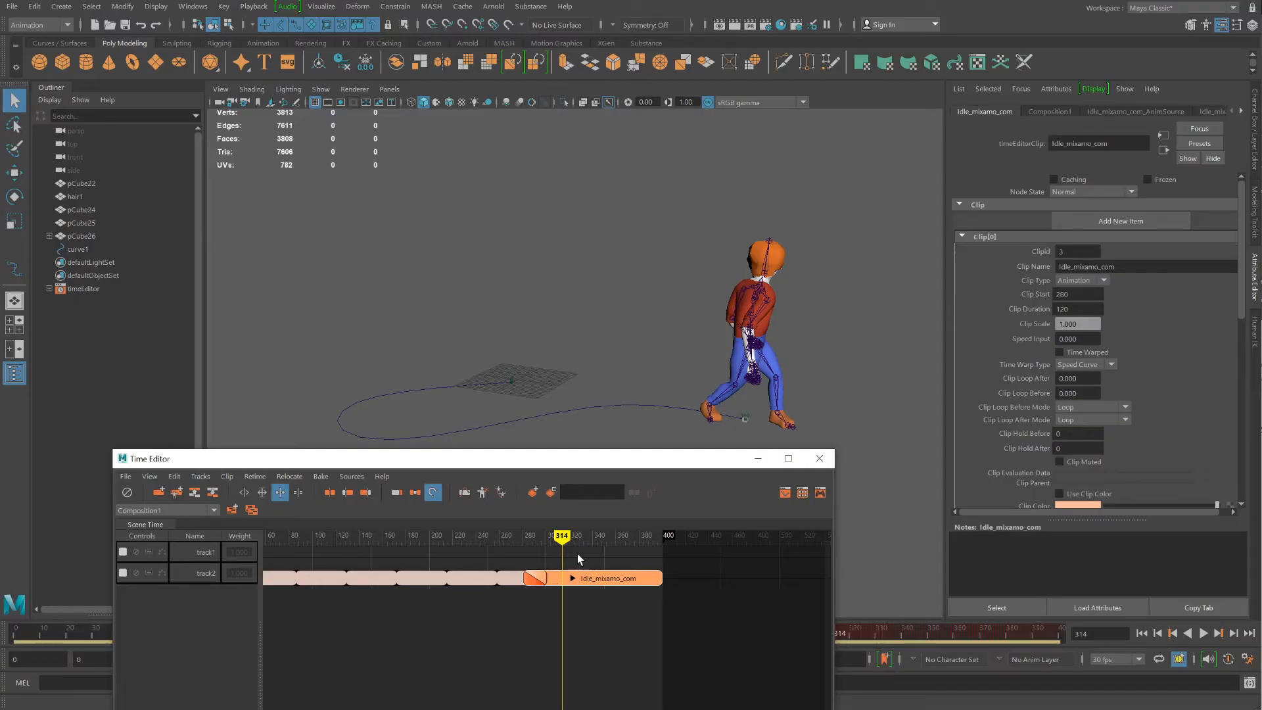
{"action": "left_click_drag", "start_coordinate": [562, 536], "coordinate": [637, 577]}
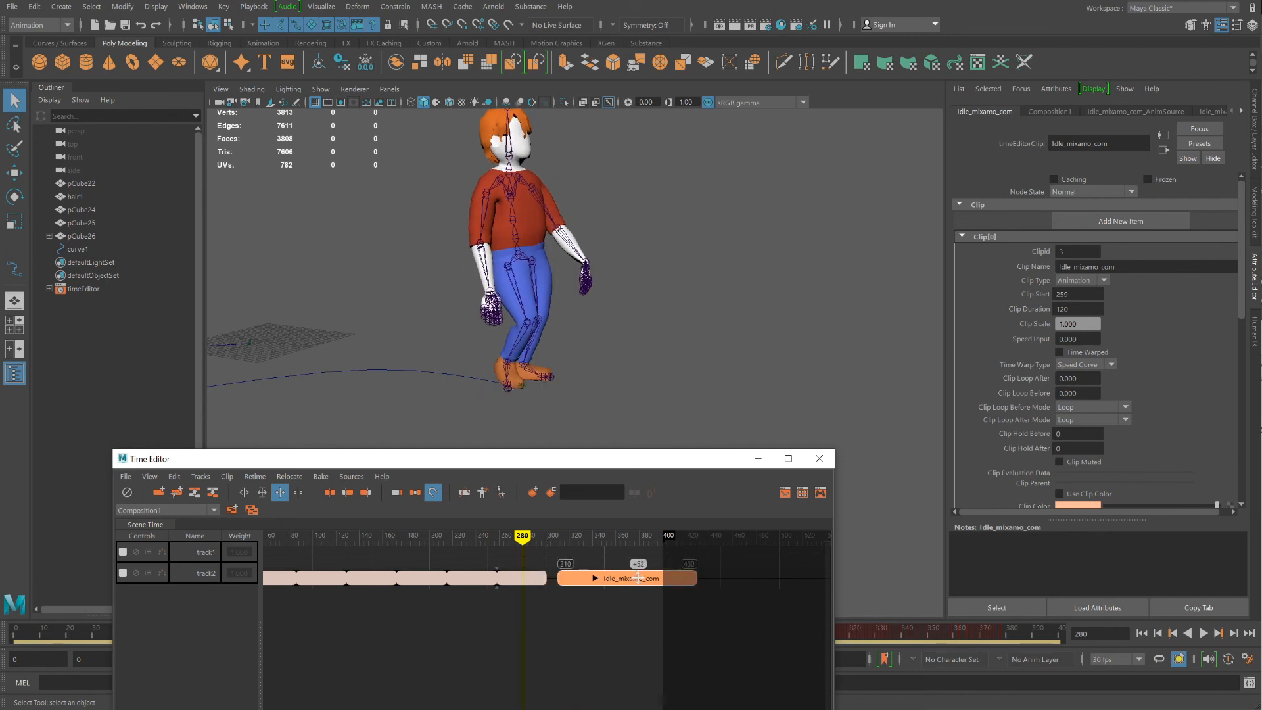